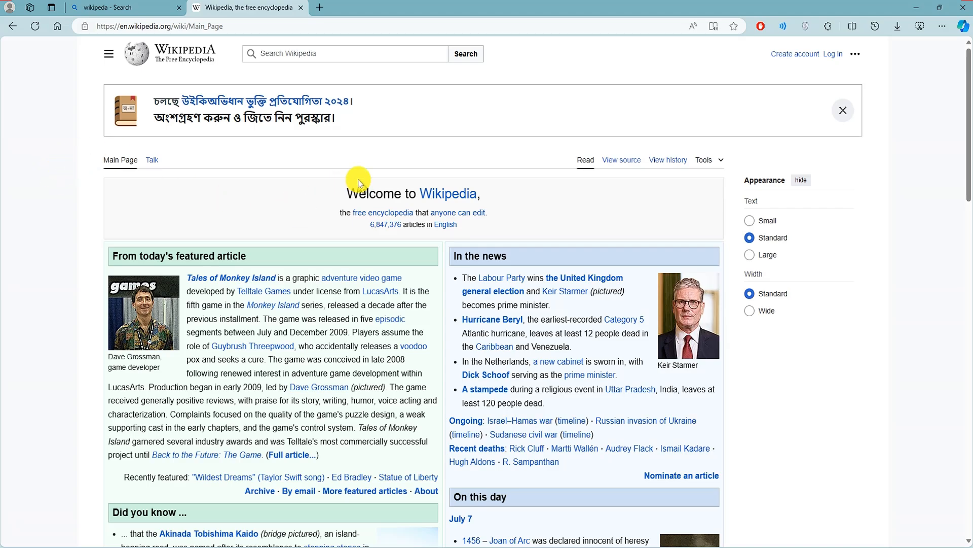
scroll(355, 152, "down", 2)
left_click_drag(968, 174, 967, 91)
right_click(844, 278)
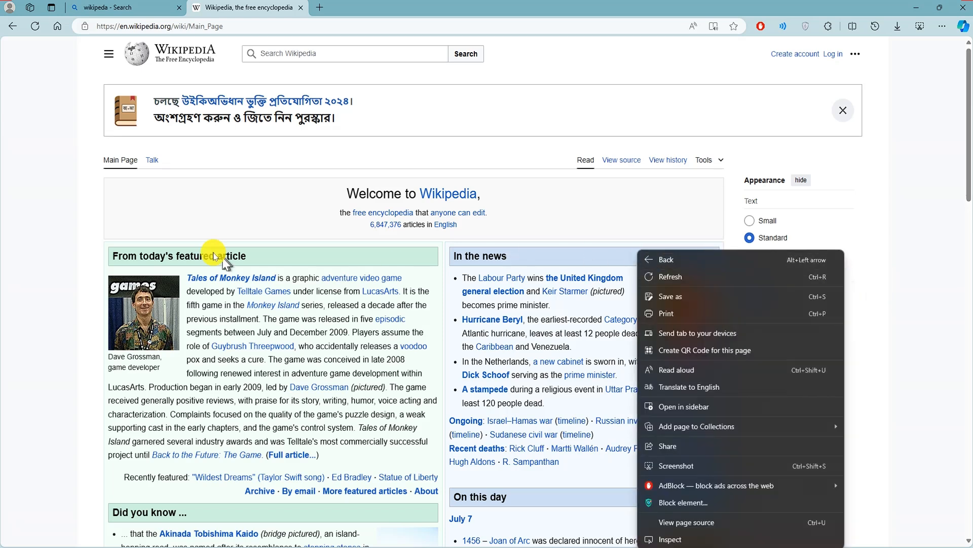
left_click(189, 218)
right_click(188, 218)
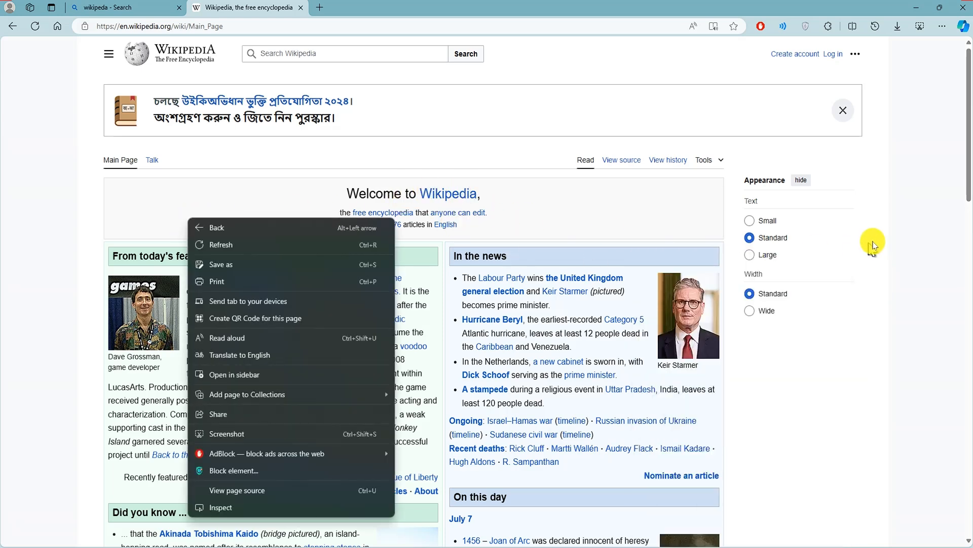
Step: Take an area screenshot from the page's top banner down to the start of the article columns and open it for markup
right_click(887, 244)
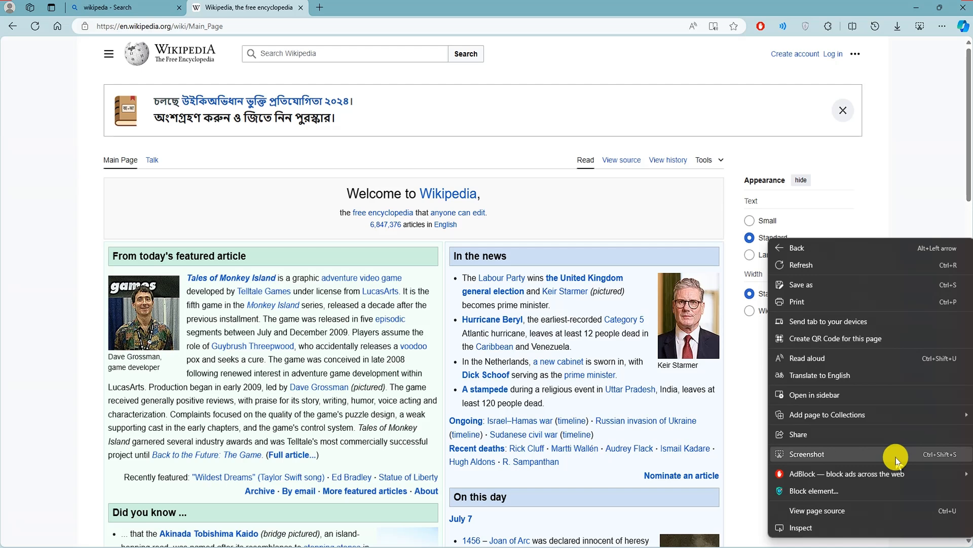
left_click(831, 454)
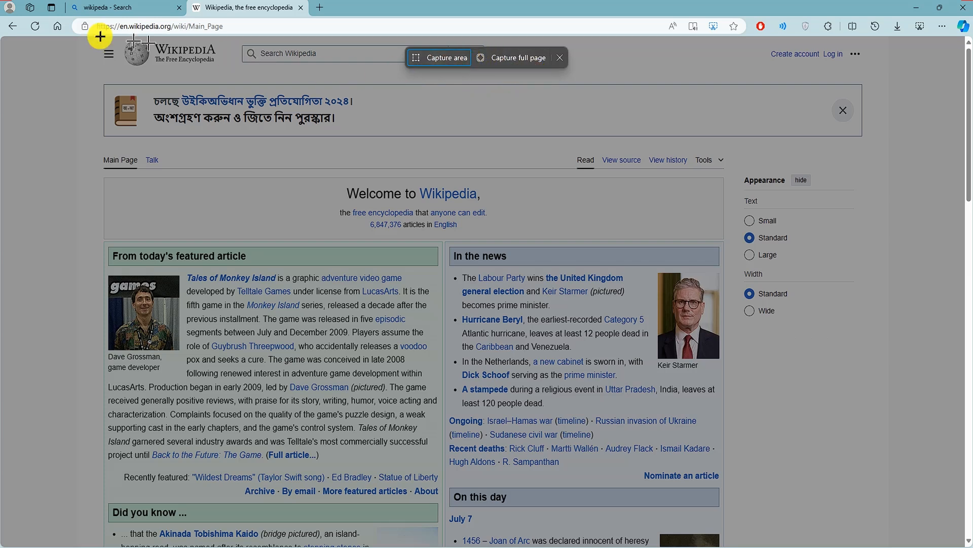
mouse_move(72, 60)
left_mouse_down()
mouse_move(202, 211)
mouse_move(705, 289)
mouse_move(867, 333)
left_mouse_up()
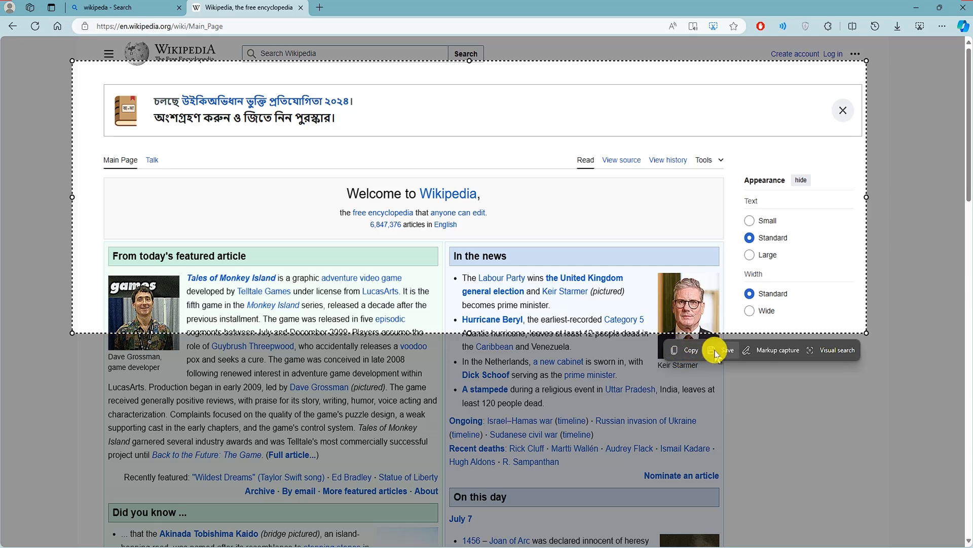
left_click(776, 356)
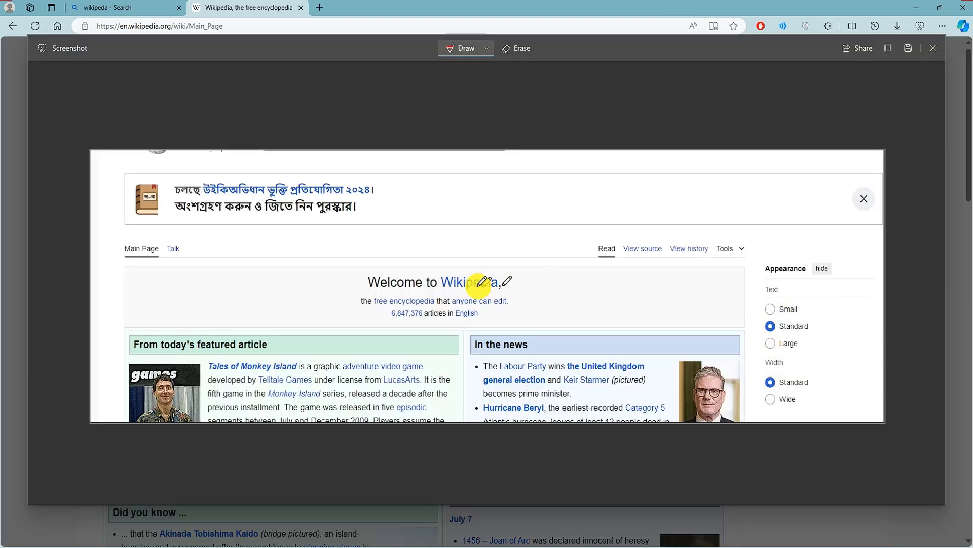
Step: Circle the Appearance heading in red on the screenshot, and erase the extra stroke drawn near the Read link
mouse_move(770, 281)
left_mouse_down()
mouse_move(758, 276)
mouse_move(784, 252)
mouse_move(827, 269)
left_mouse_up()
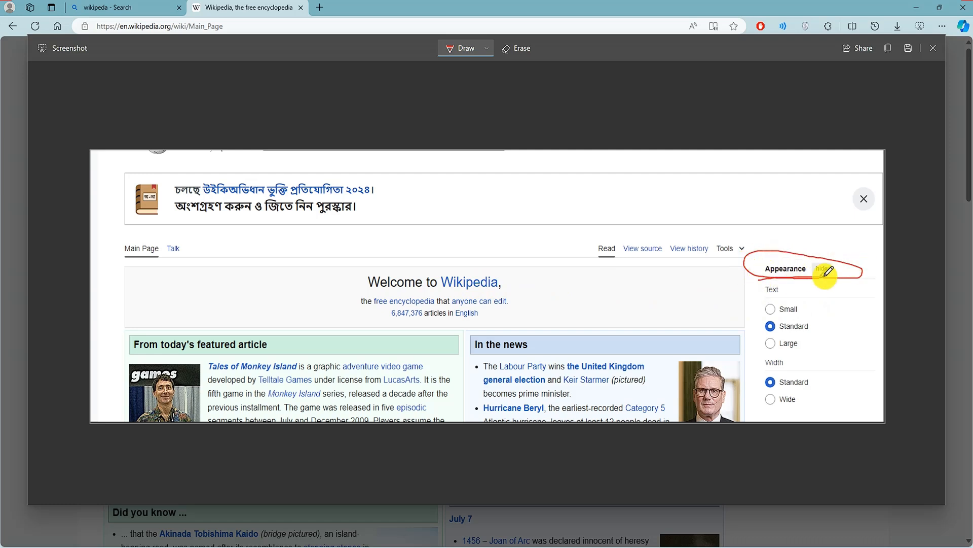
mouse_move(619, 251)
left_mouse_down()
mouse_move(576, 239)
mouse_move(582, 224)
mouse_move(603, 268)
left_mouse_up()
left_click(520, 49)
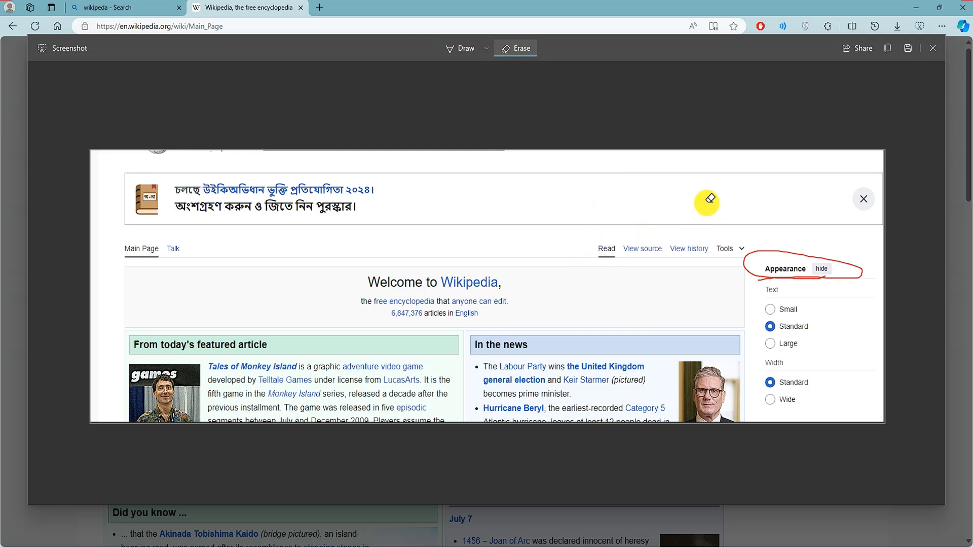
Step: Close the screenshot editor and discard the marked-up capture
left_click(933, 48)
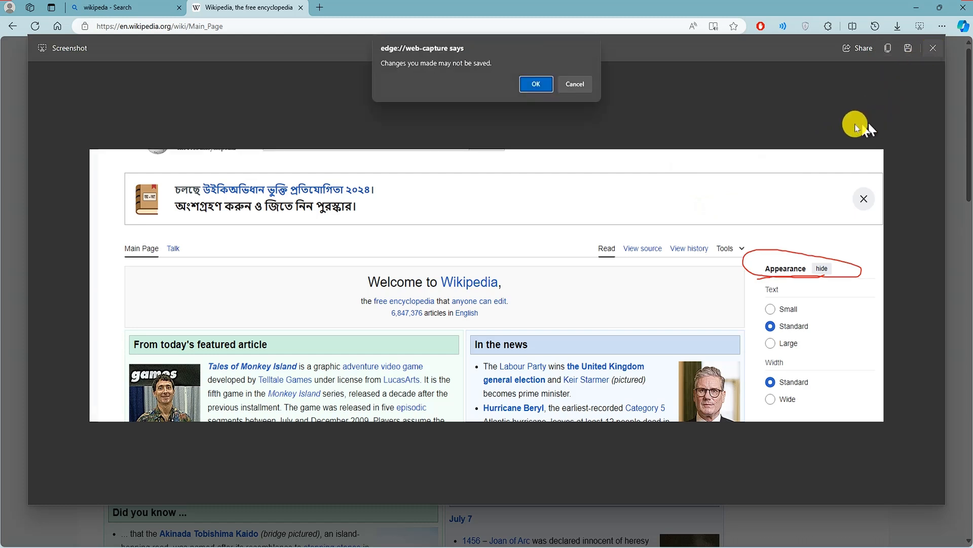
left_click(575, 84)
left_click(933, 47)
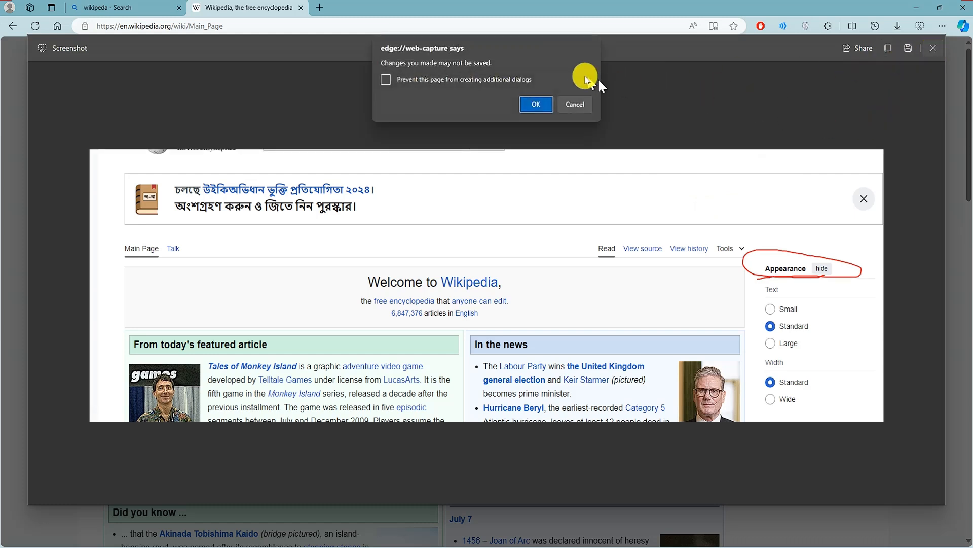
left_click(575, 104)
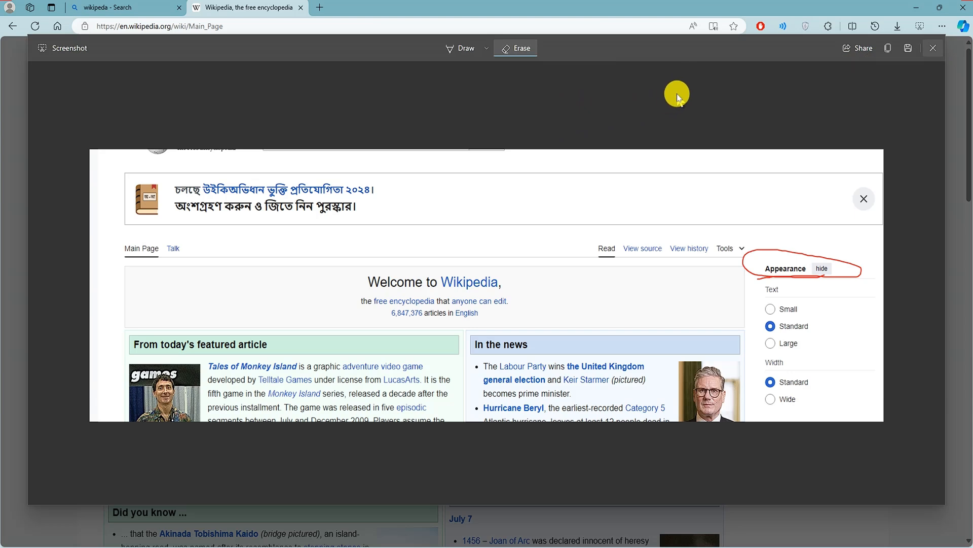
left_click(932, 47)
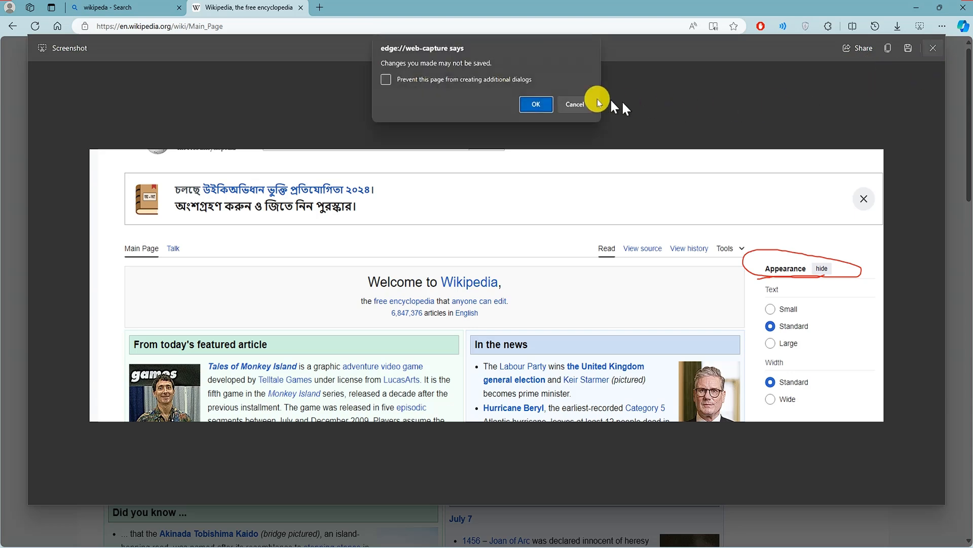
left_click(535, 105)
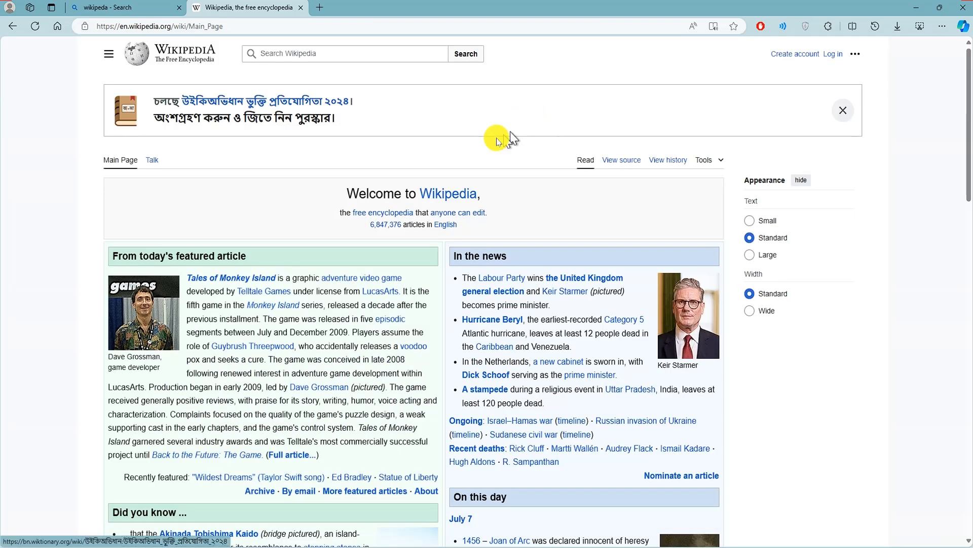
right_click(321, 142)
left_click(344, 356)
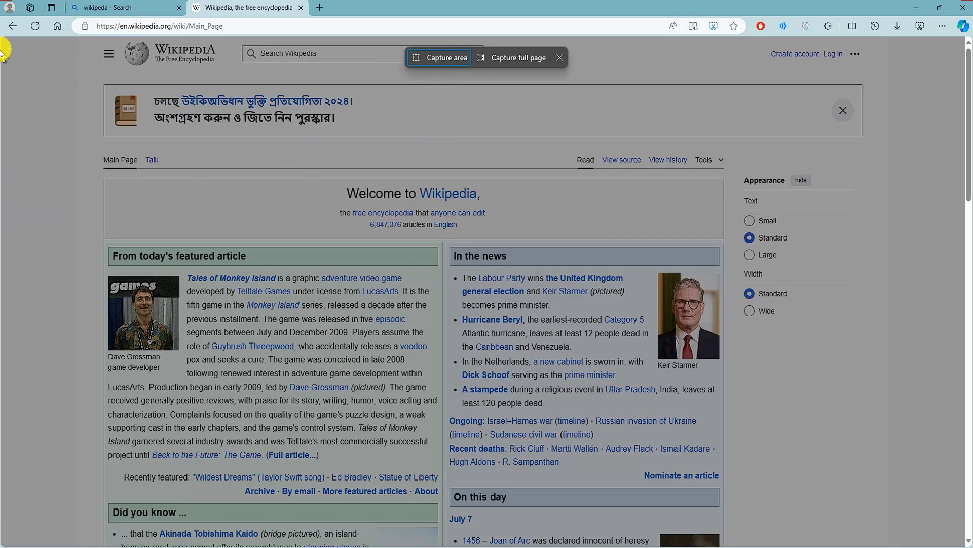
left_click_drag(67, 77, 901, 465)
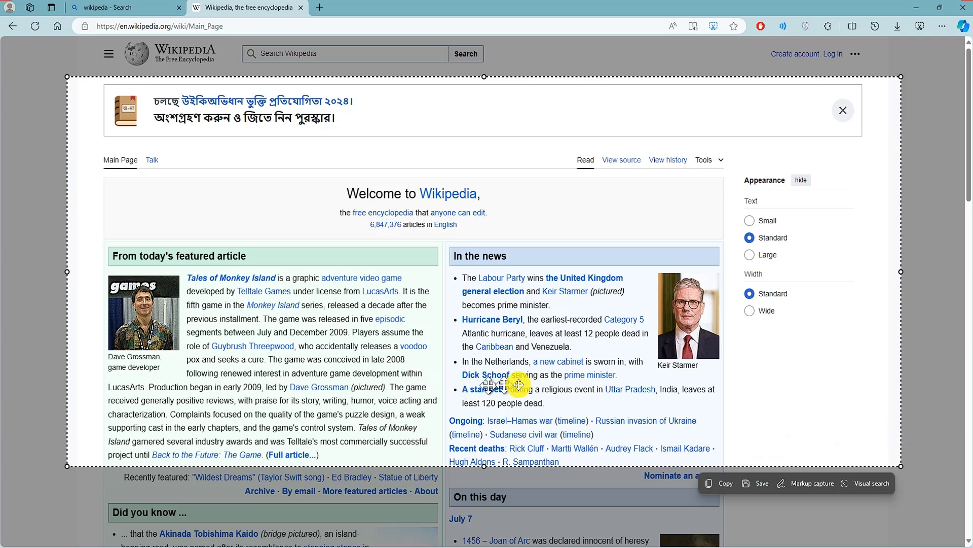
key("Escape")
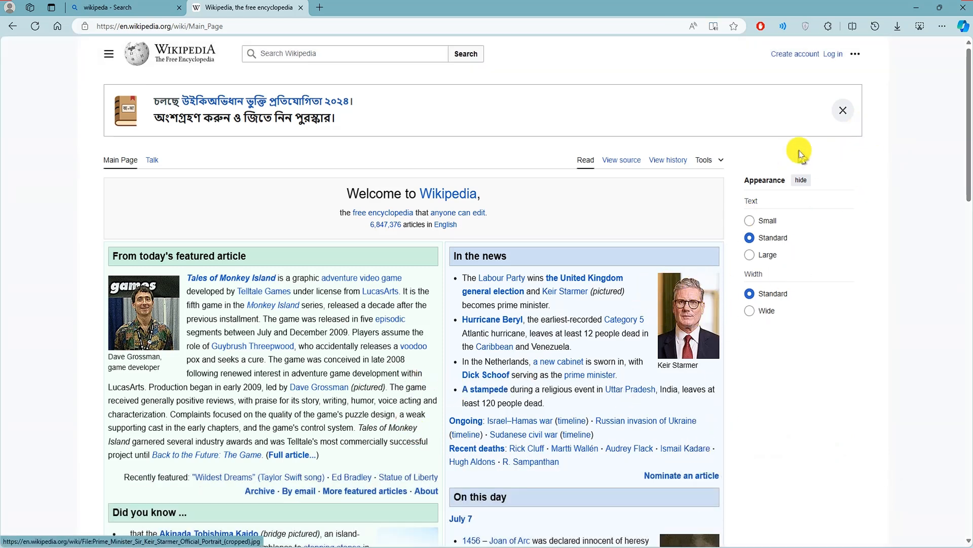
Step: Capture only the Keir Starmer portrait in the news section, run a visual search on it, and browse the matching results before closing them
right_click(862, 178)
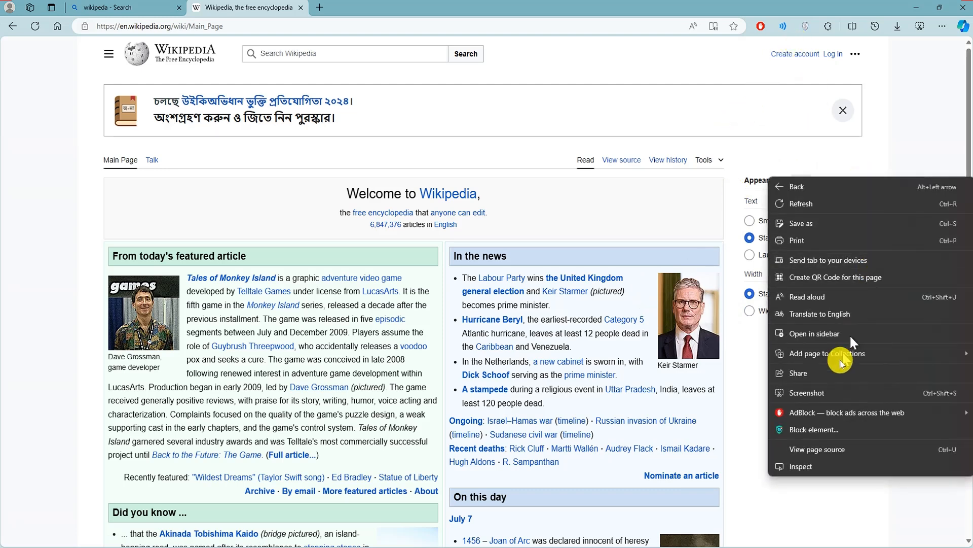
left_click(807, 393)
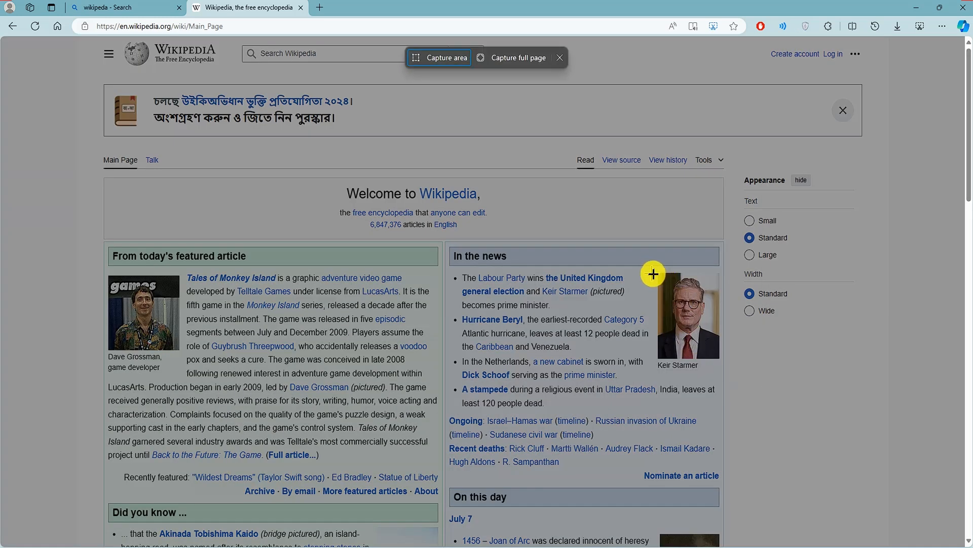
left_click_drag(654, 274, 719, 361)
left_click(885, 380)
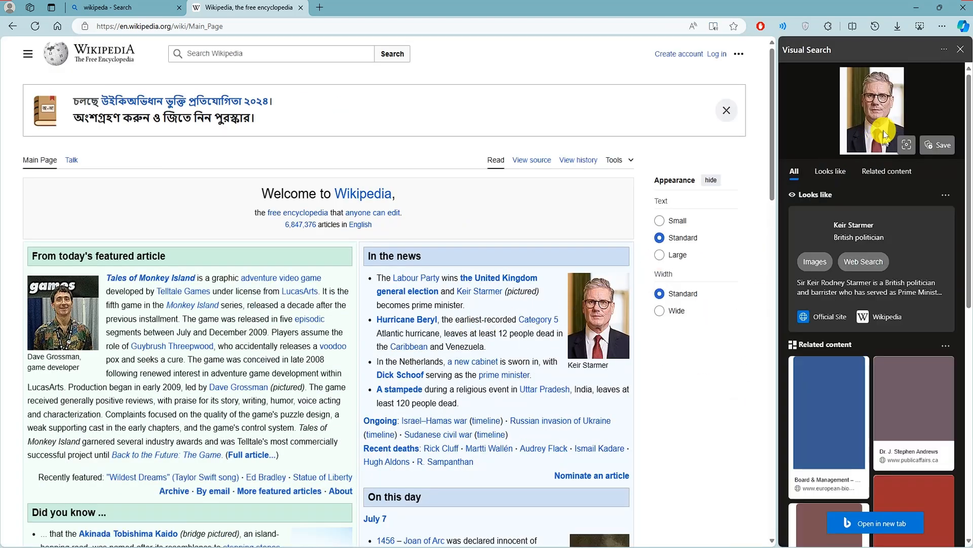
scroll(846, 345, "down", 2)
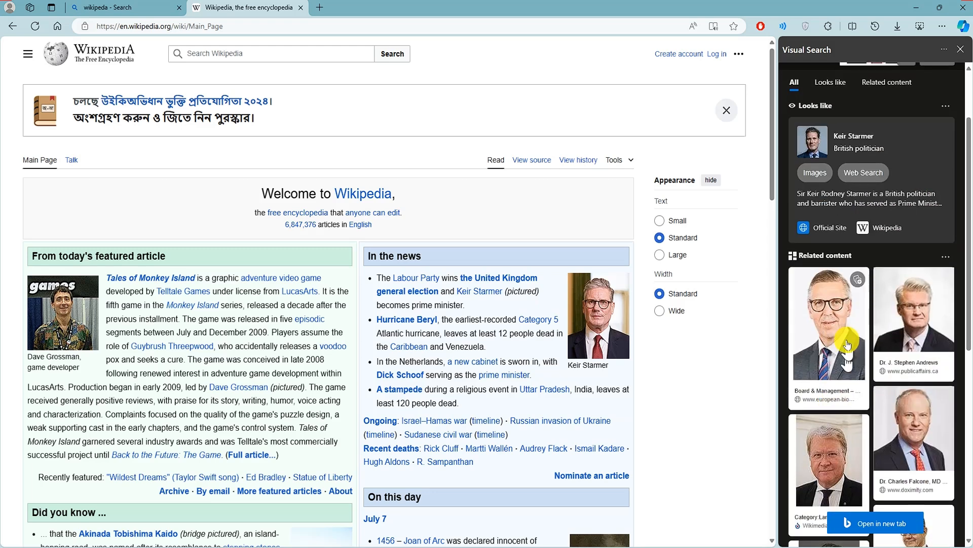
scroll(846, 345, "down", 3)
scroll(870, 311, "down", 2)
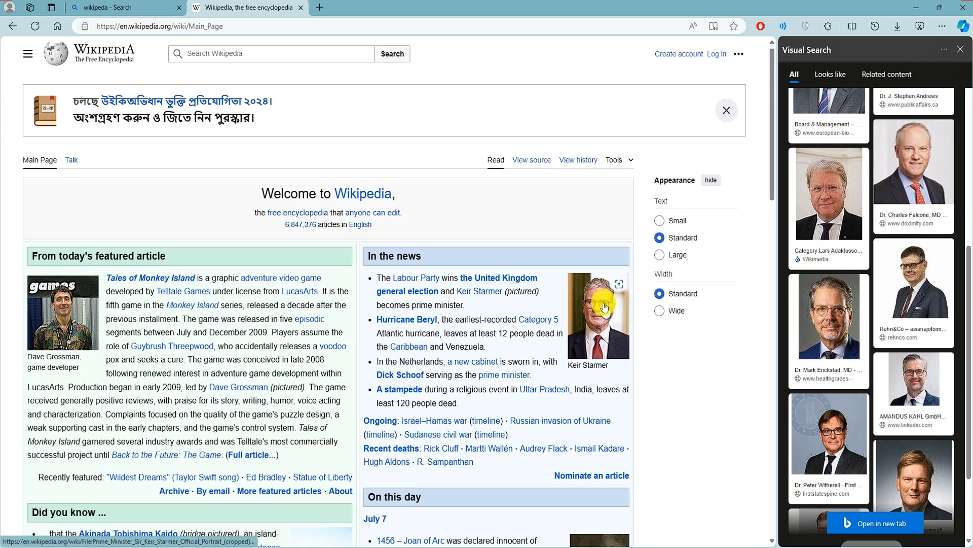
left_click(960, 50)
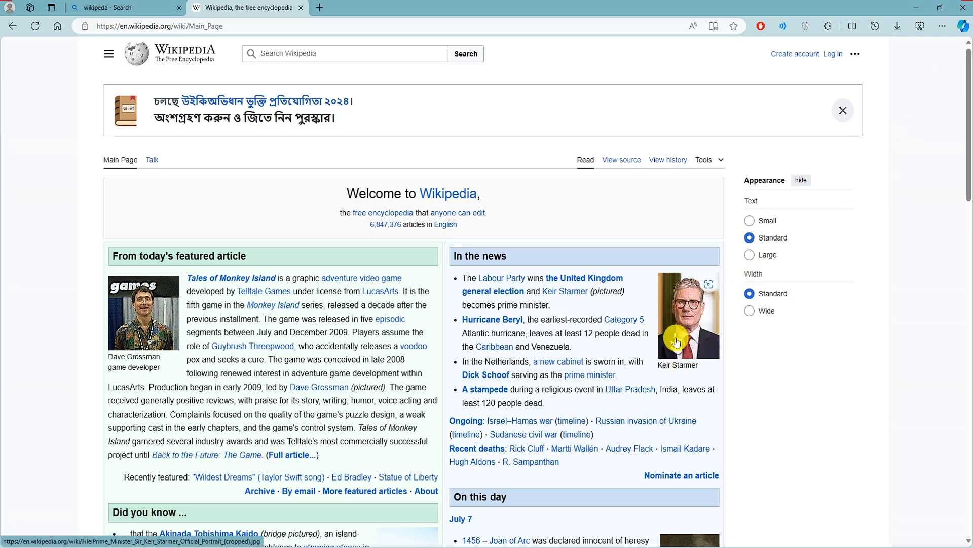
Step: Run a visual search directly from the news portrait without taking a screenshot, look through the related content, and close the results
left_click(711, 288)
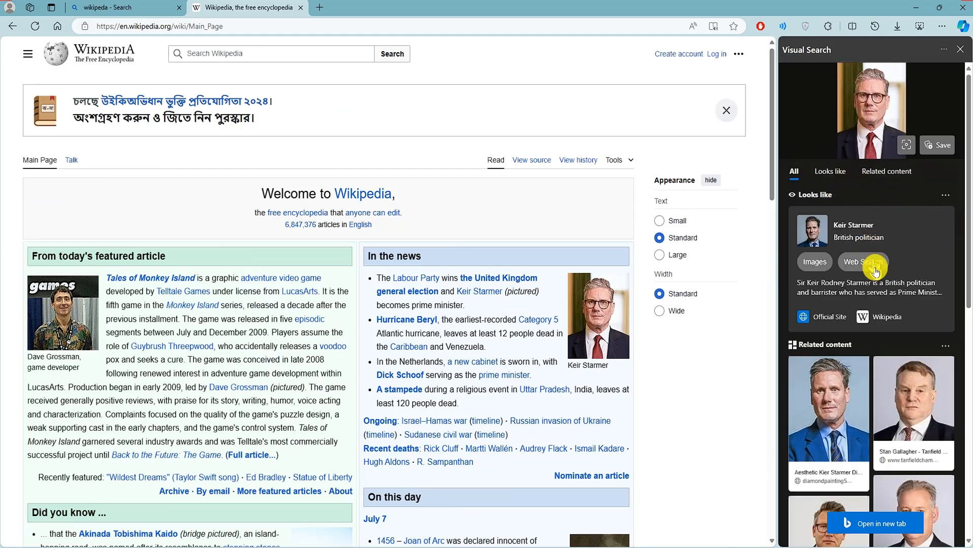
scroll(853, 402, "down", 3)
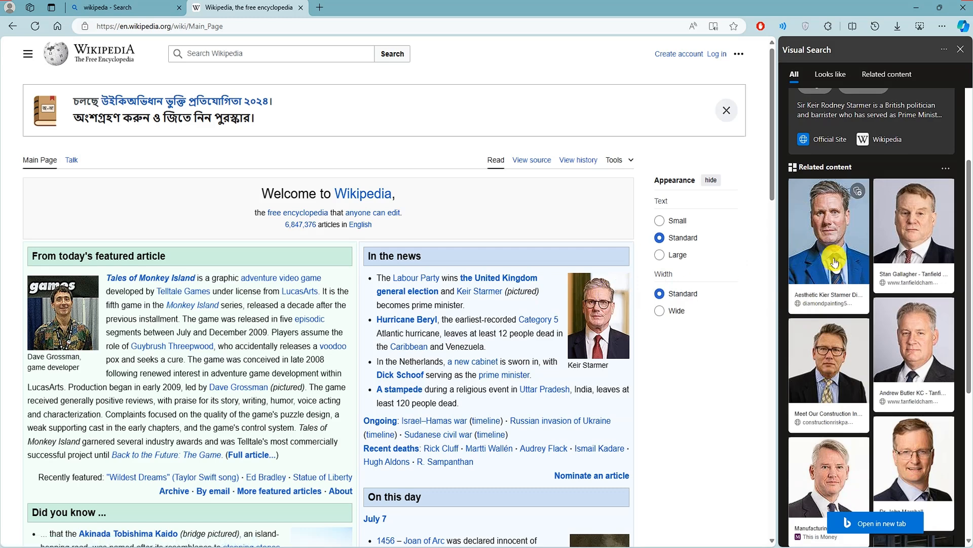
left_click(960, 50)
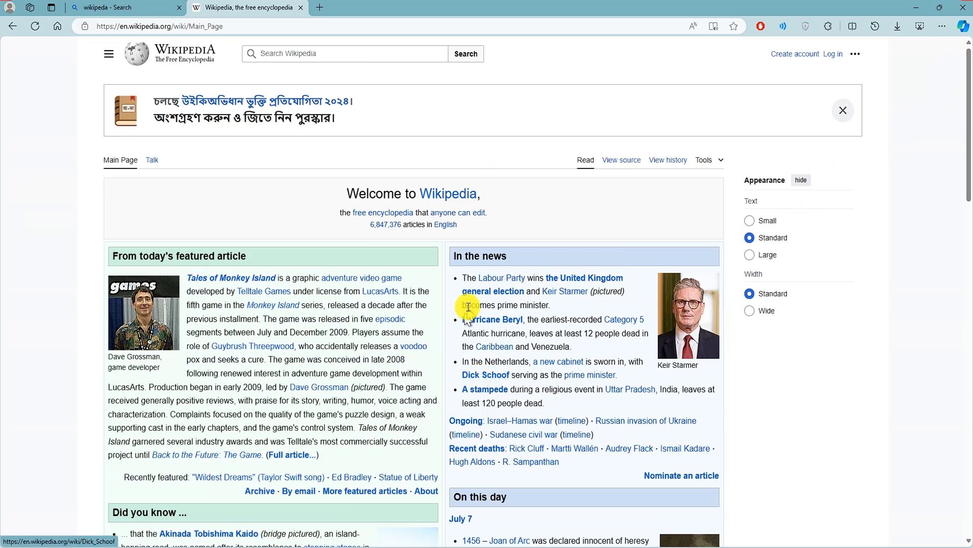
Step: Take a full-page screenshot of the Wikipedia main page and review it down to the page footer
right_click(41, 143)
left_click(77, 359)
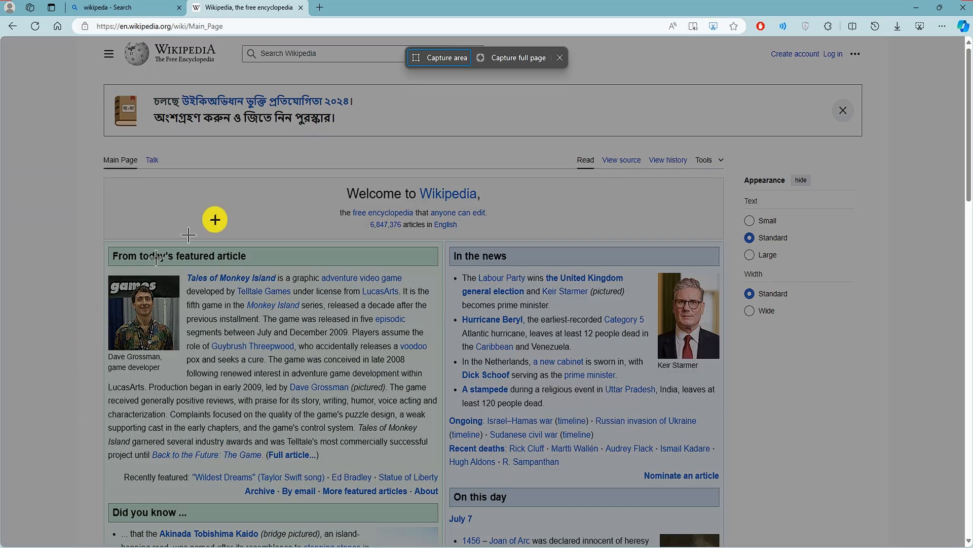
left_click(501, 64)
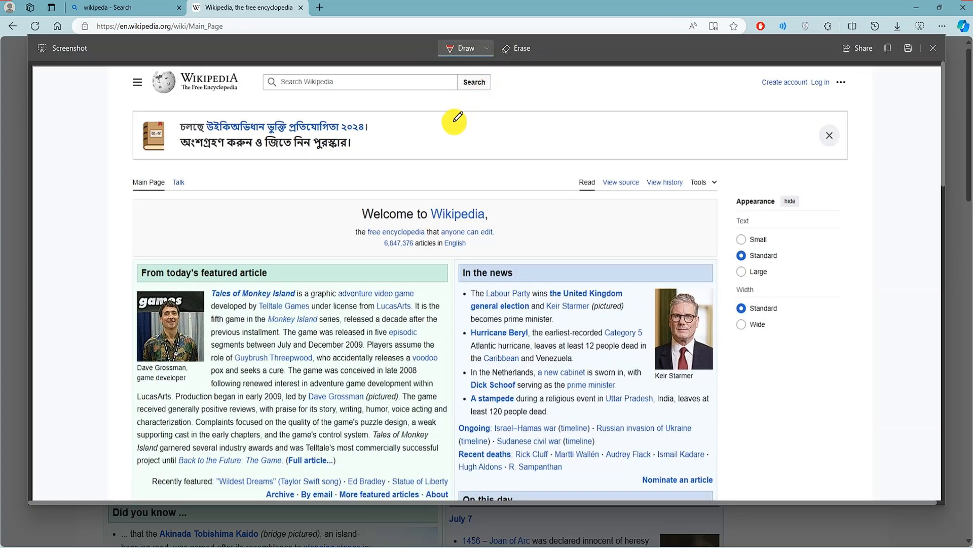
scroll(458, 118, "down", 20)
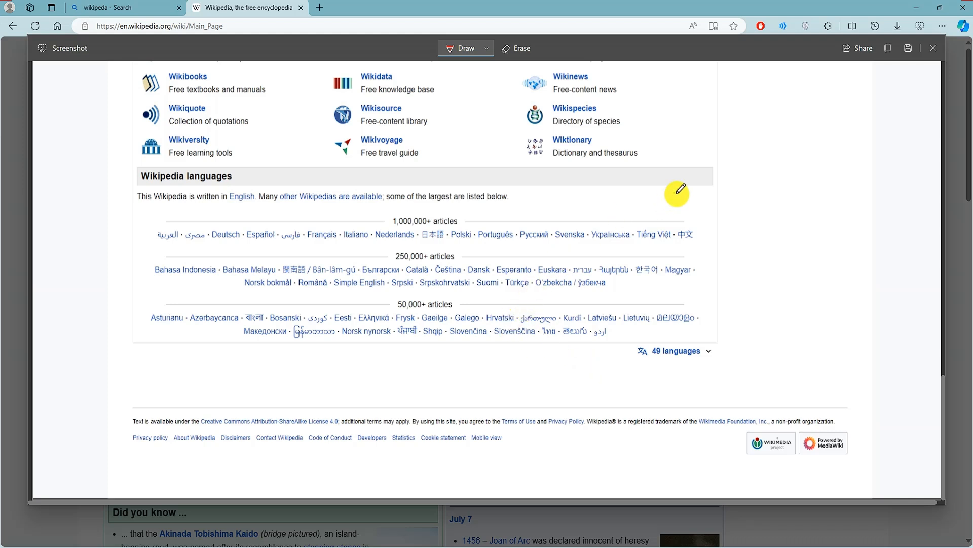
Step: Save the full-page screenshot as a file and close the screenshot editor
left_click(907, 51)
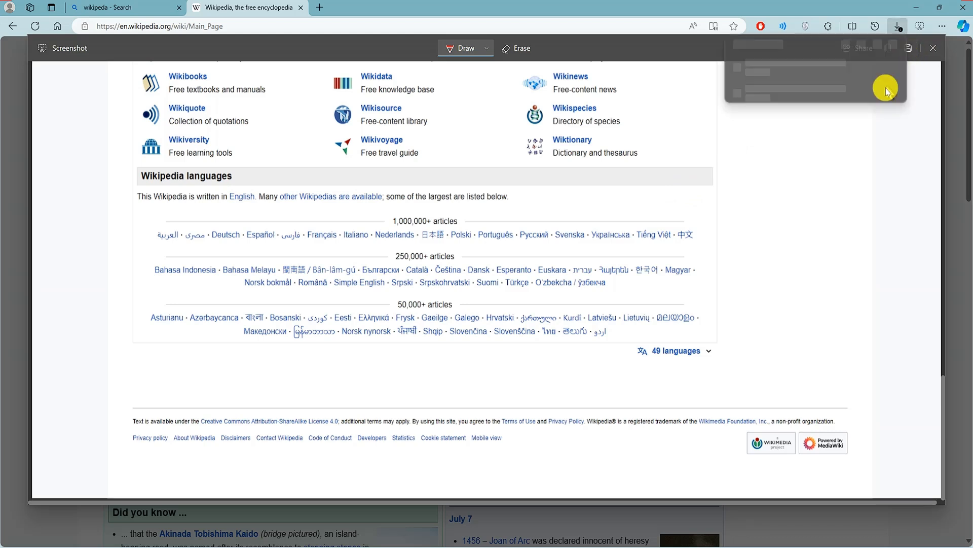
left_click(875, 87)
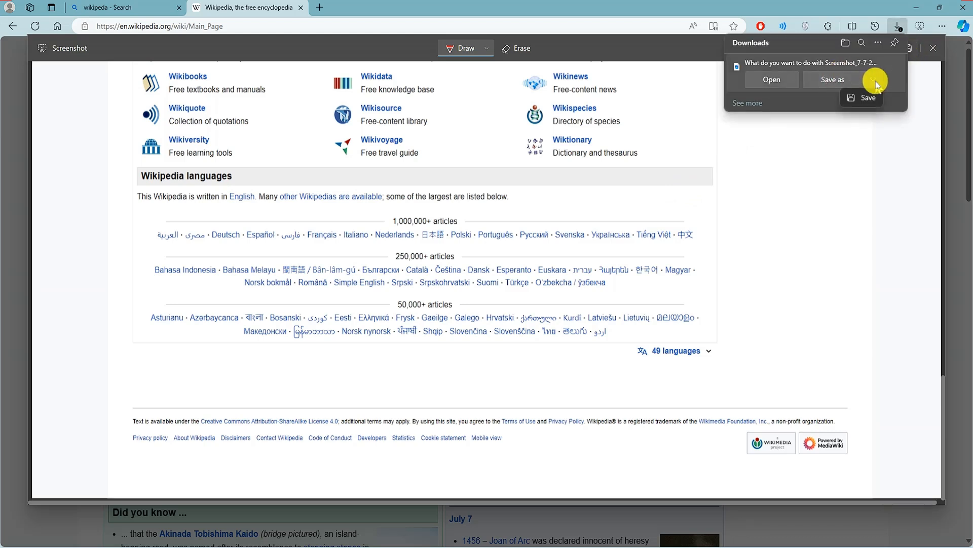
left_click(871, 94)
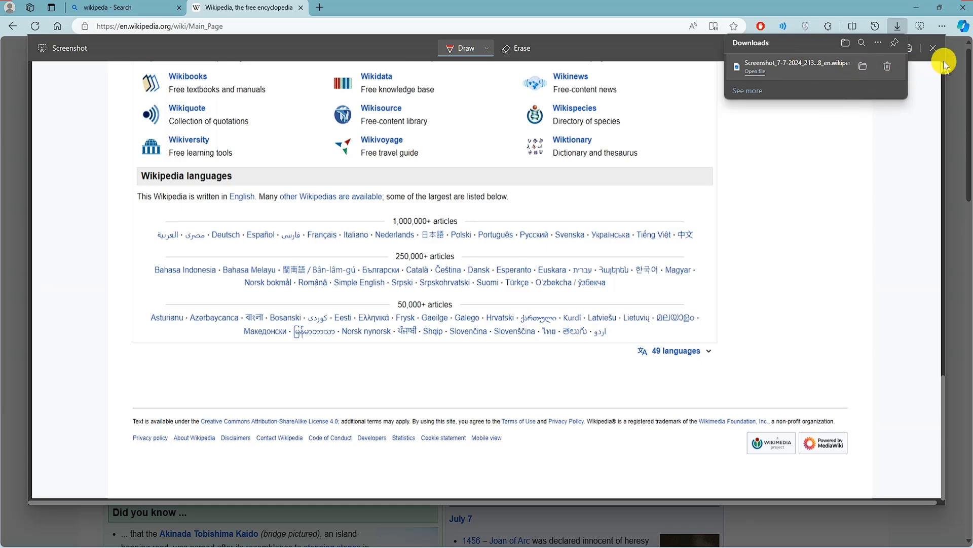
left_click(935, 49)
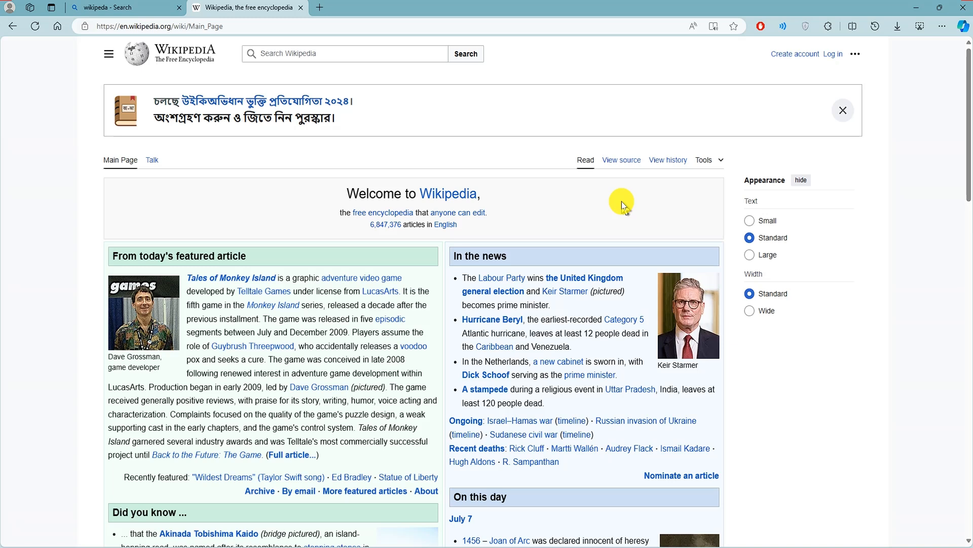
Step: Search the web for lightshot in a new tab and open the Lightshot download page from the results
key("ctrl+t")
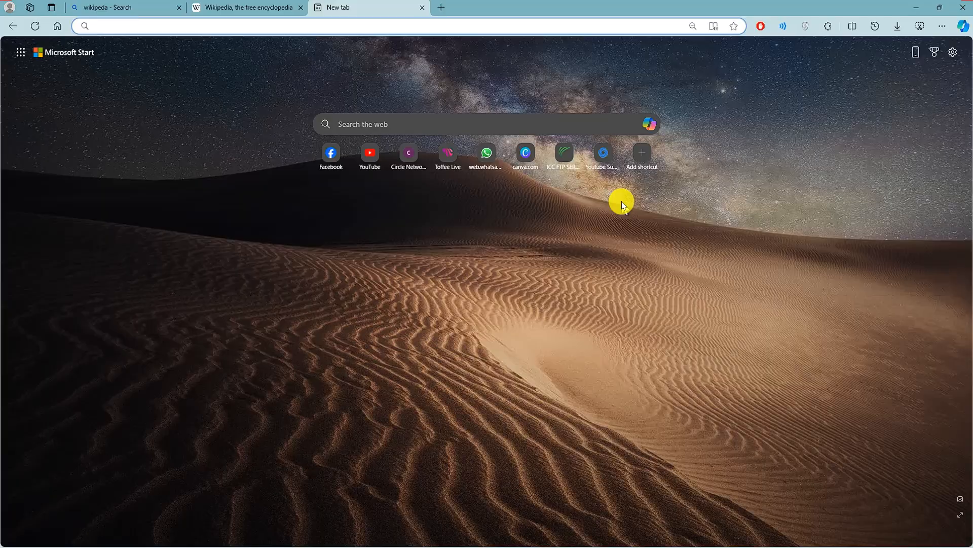
key("ctrl+w")
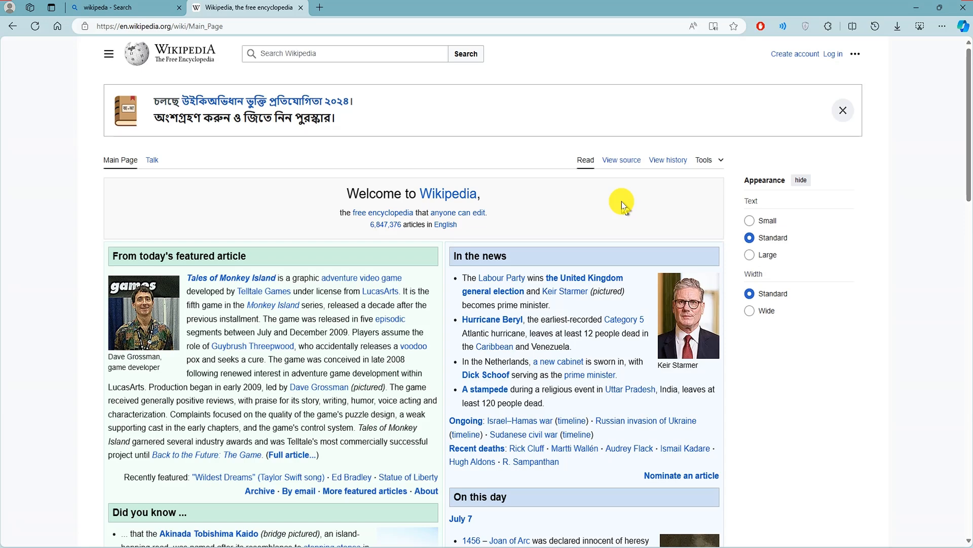
key("ctrl+t")
type("ling")
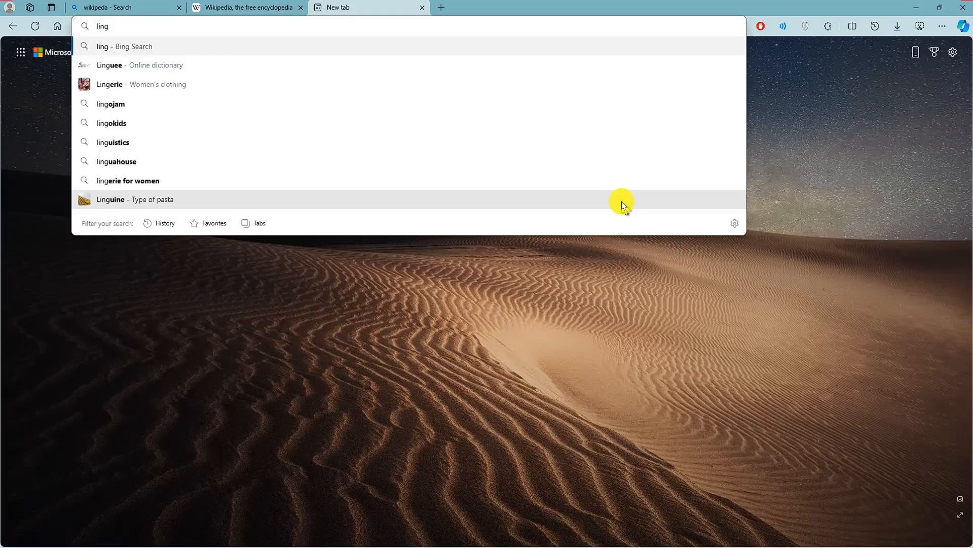
key("BackSpace")
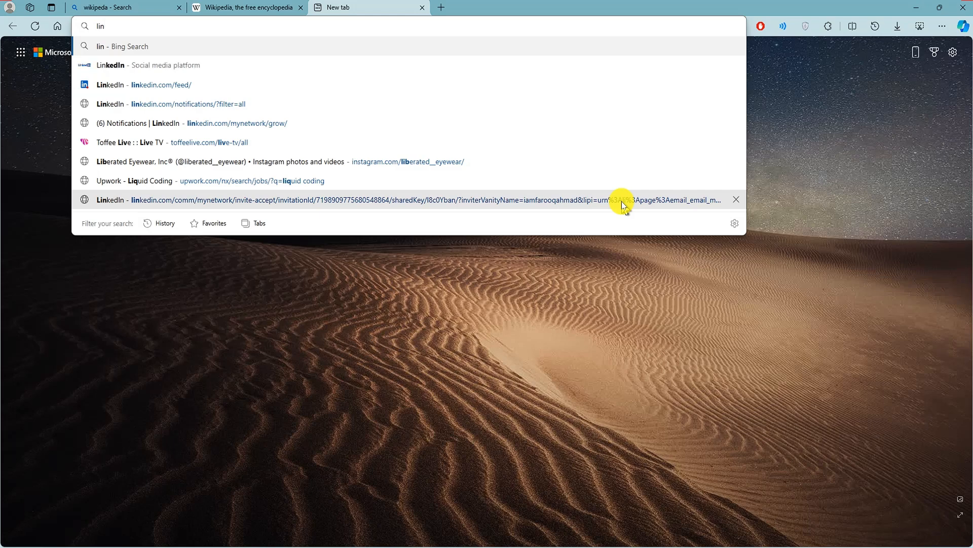
key("BackSpace")
type("ghtshot")
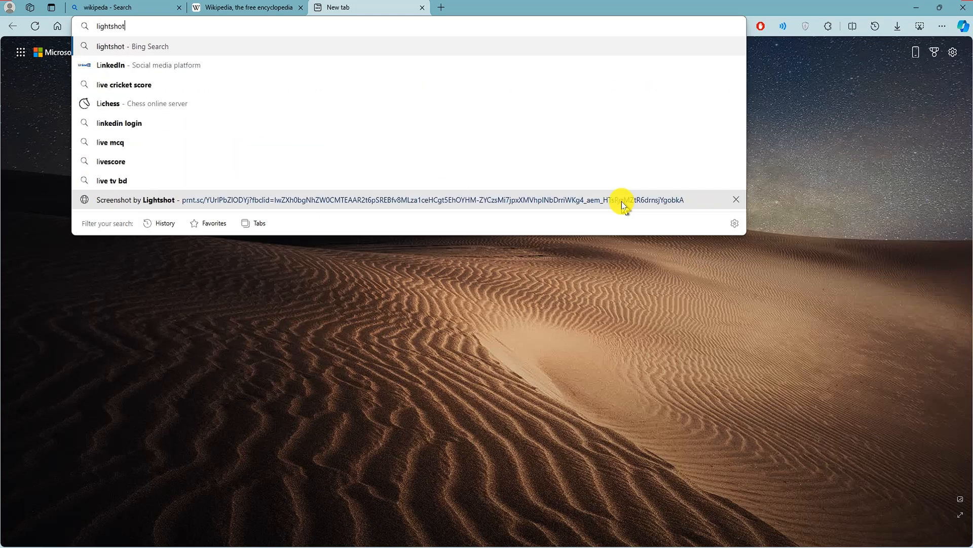
key("Return")
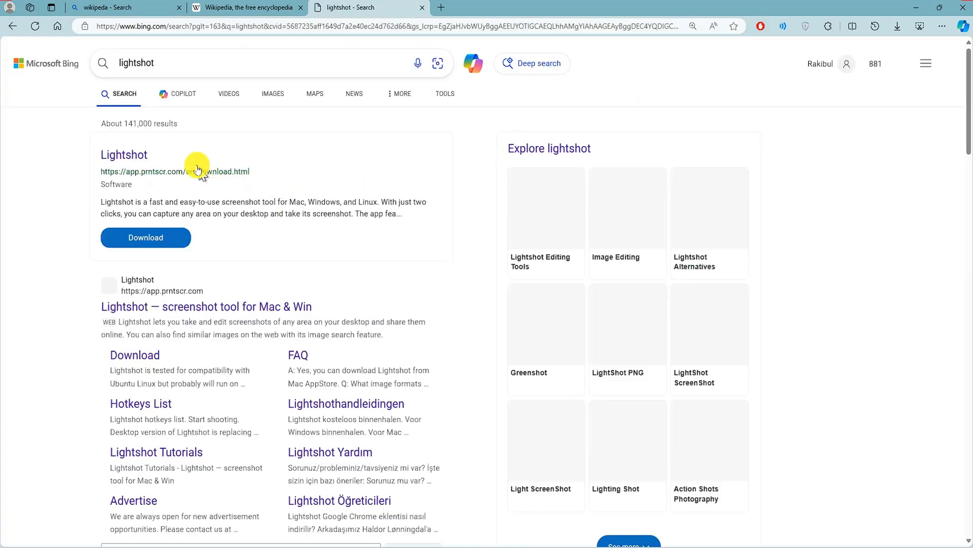
left_click(135, 158)
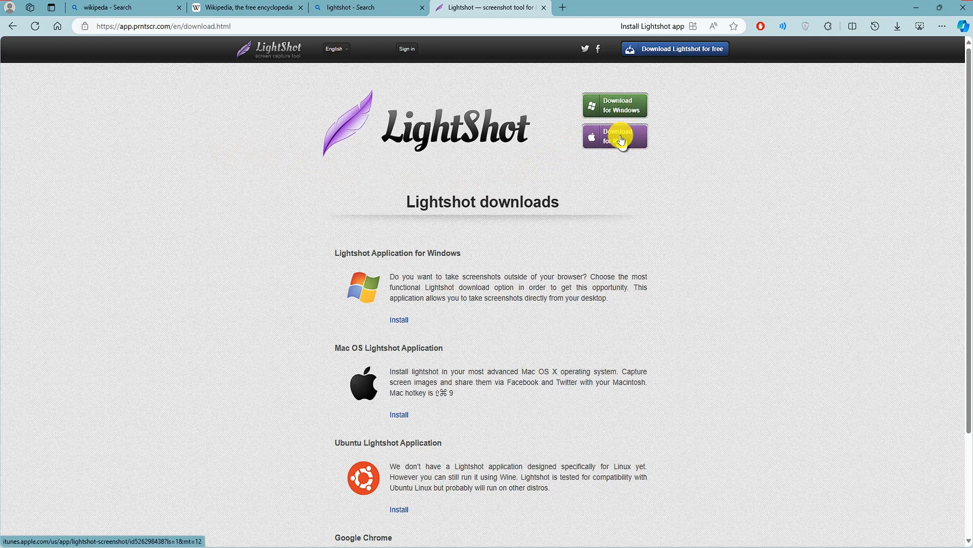
Step: Download the Windows version of Lightshot and save the installer setup-lightshot.exe
left_click(628, 105)
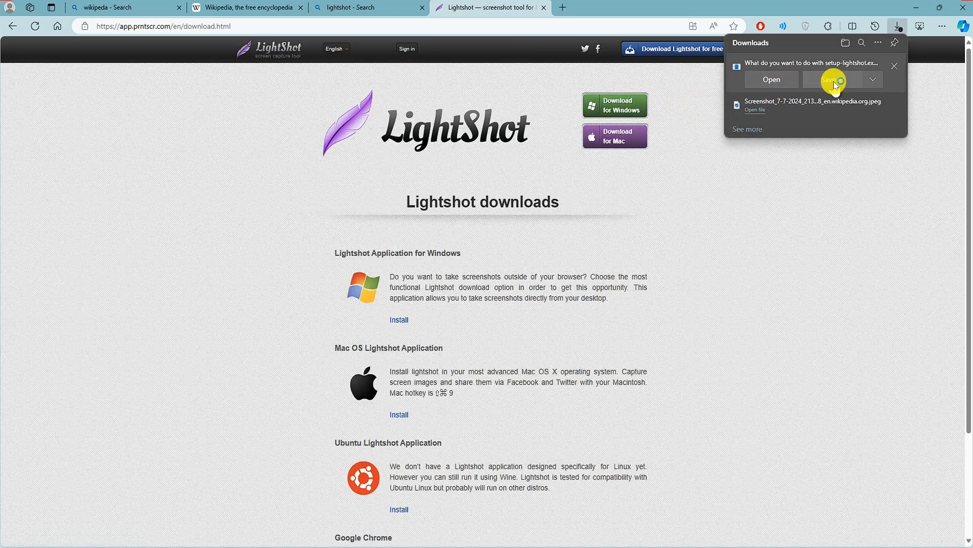
left_click(831, 89)
key("Return")
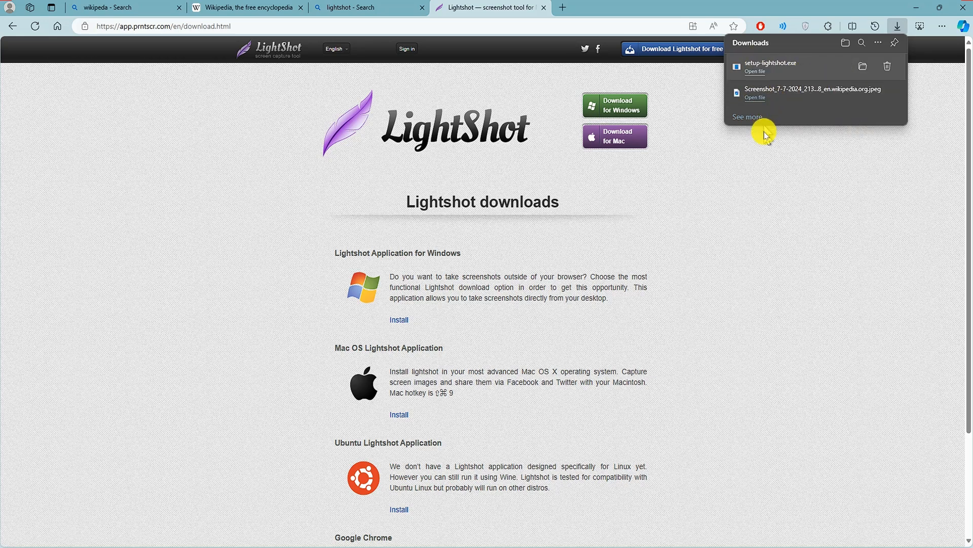
Step: Run the downloaded setup-lightshot.exe with English as the setup language, accept the license agreement and continue to the installation preparation
left_click(760, 75)
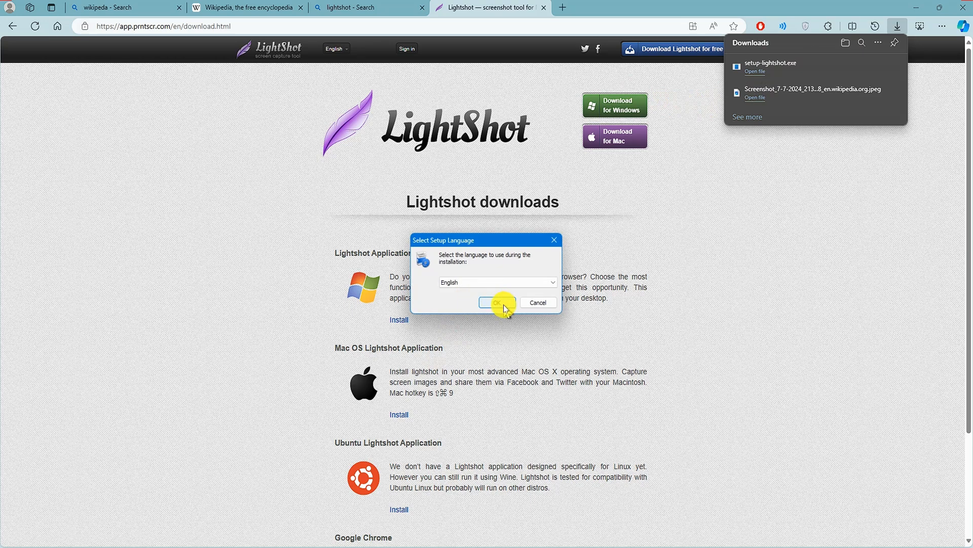
left_click(504, 306)
left_click(401, 334)
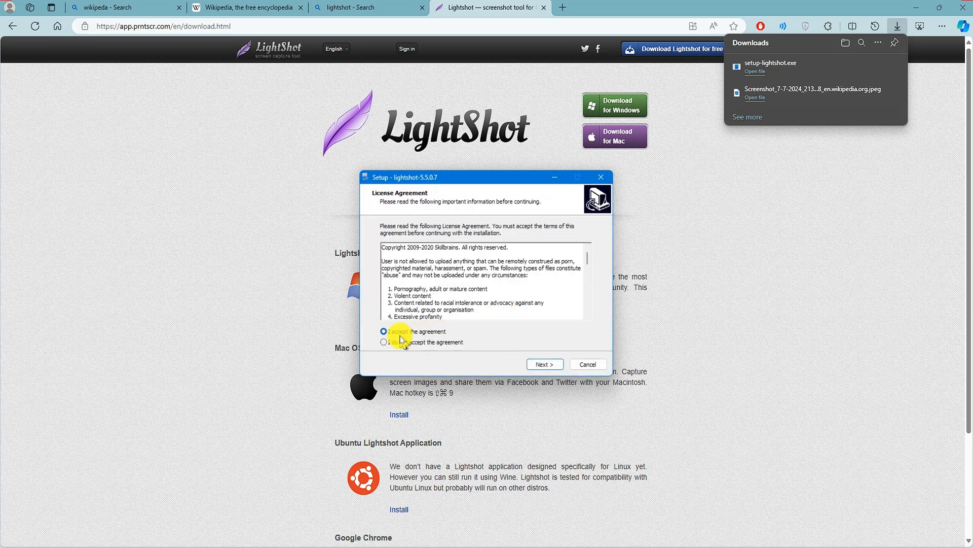
left_click(544, 364)
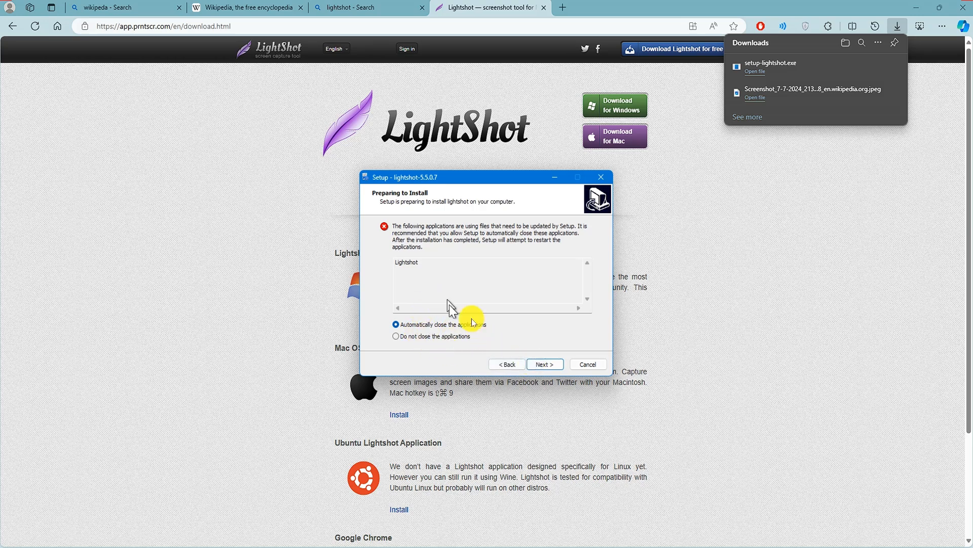
Step: Examine the options offered by the Lightshot instance already running in the background, and dismiss them
left_click(870, 545)
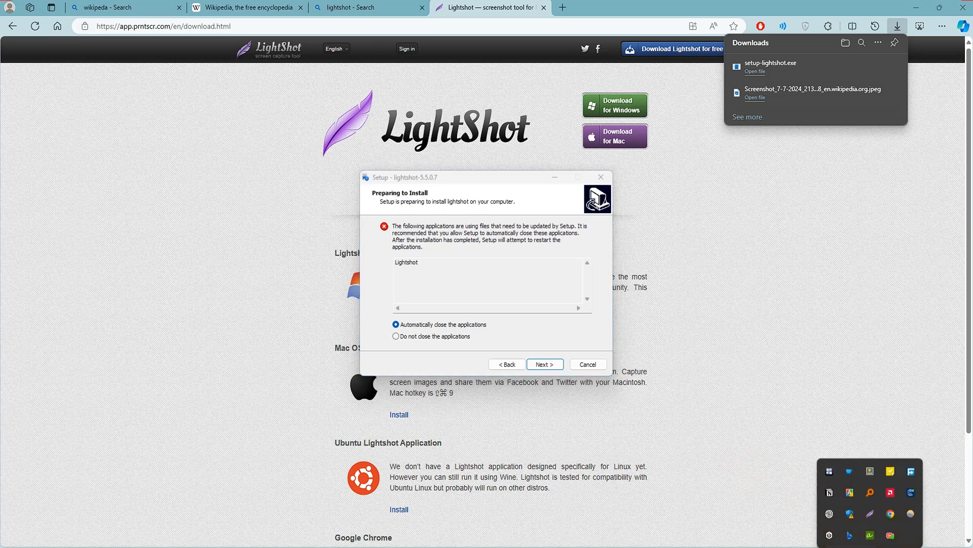
right_click(870, 507)
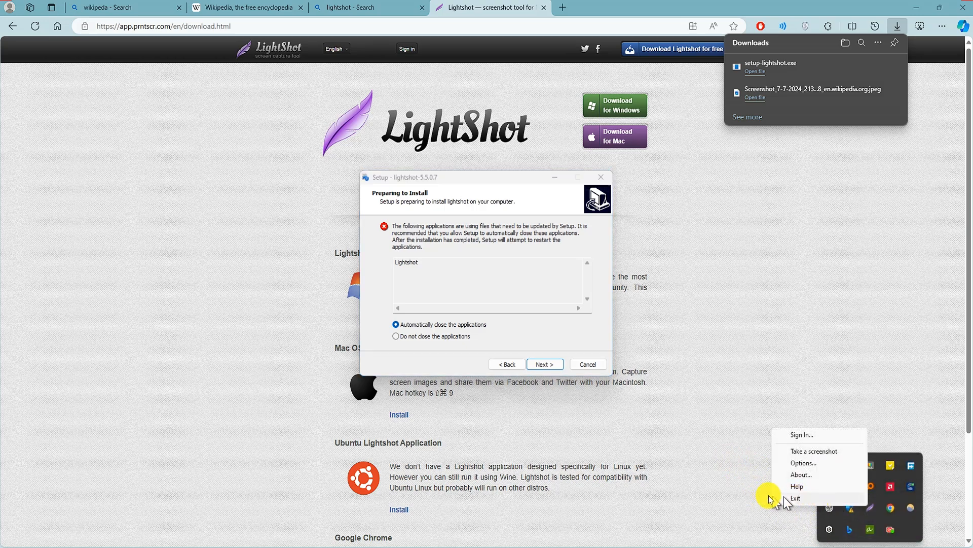
left_click(582, 327)
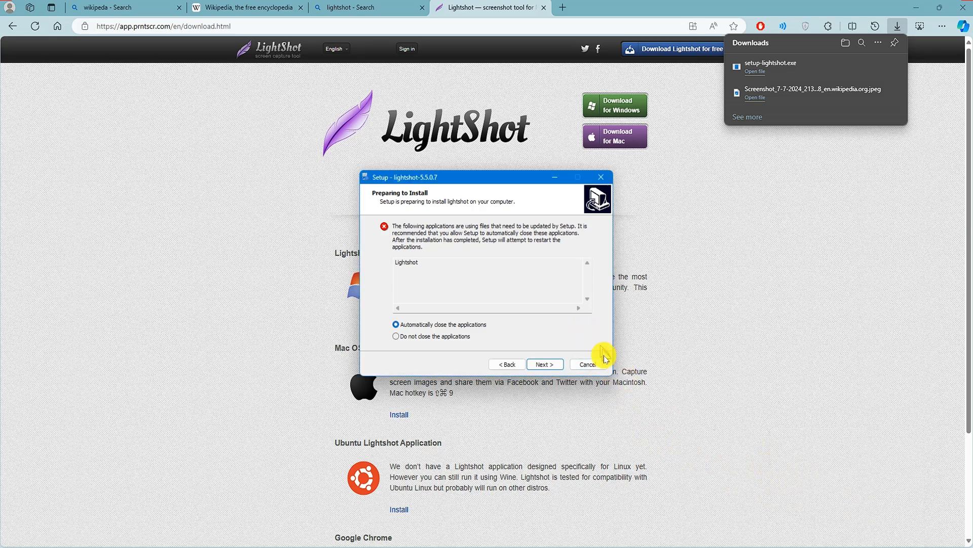
Step: Exit the Lightshot setup without installing and close the downloads list
left_click(588, 365)
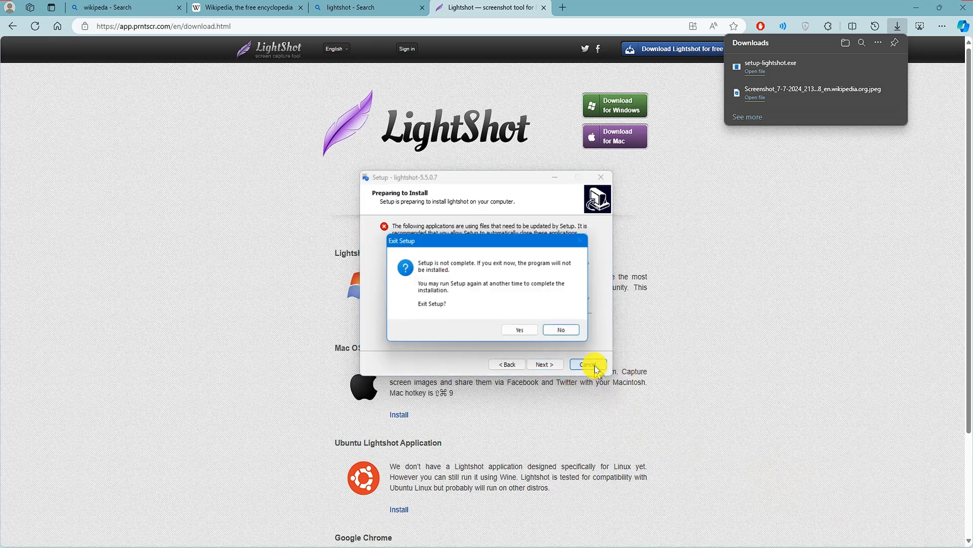
left_click(523, 332)
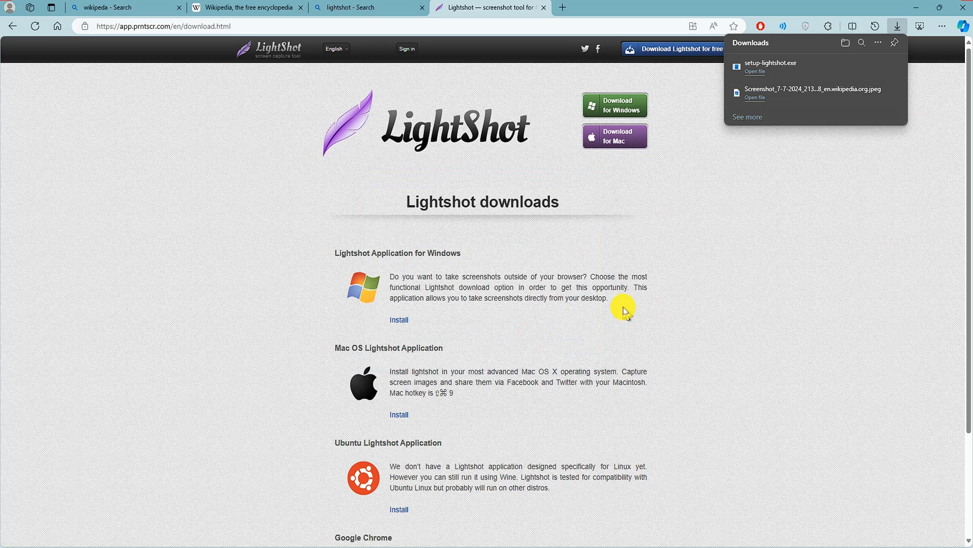
left_click(846, 242)
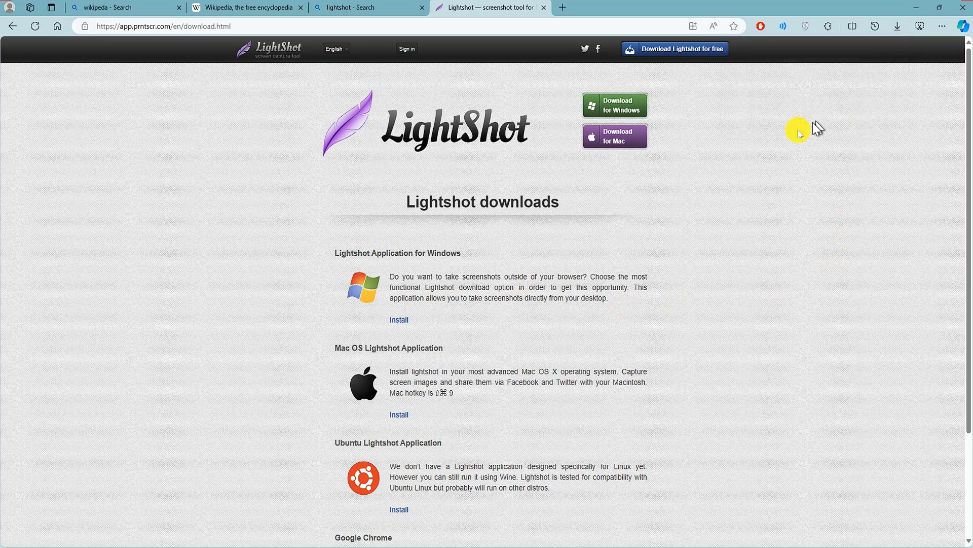
Step: Start a capture with the running Lightshot and select an area of about 1096x573 pixels over the downloads page
left_click(847, 542)
left_click(876, 508)
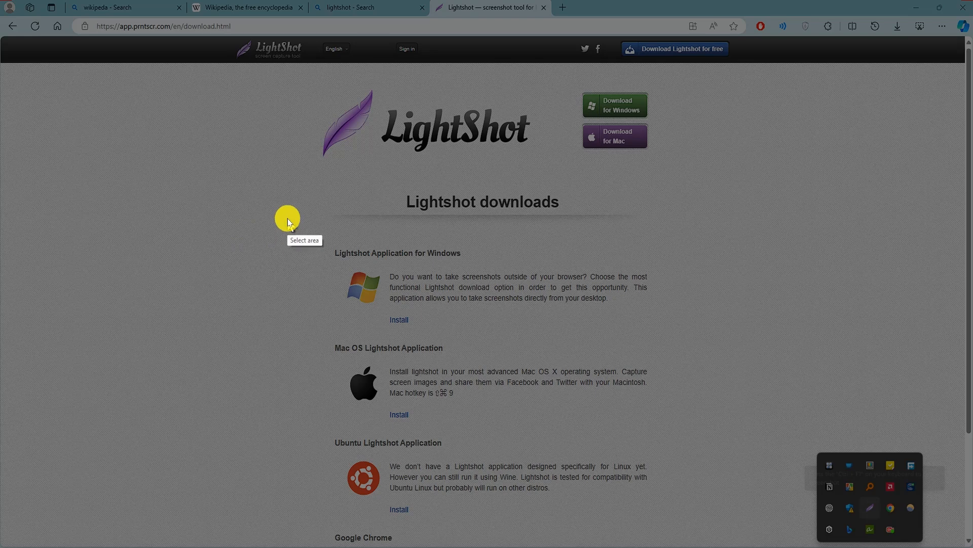
left_click_drag(162, 114, 720, 419)
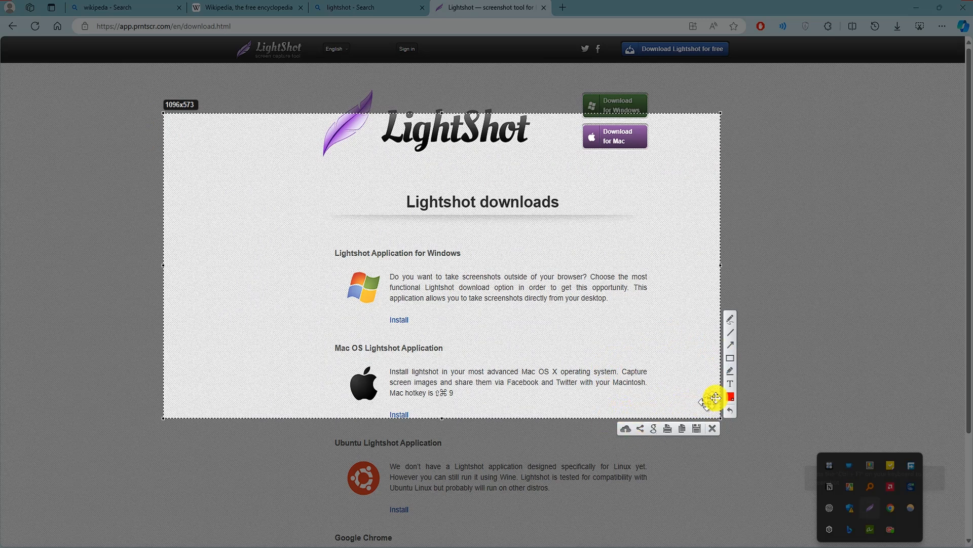
Step: Draw several freehand red pencil strokes across the Lightshot logo and the Lightshot downloads heading in the selected area
left_click(731, 321)
mouse_move(497, 233)
left_mouse_down()
mouse_move(609, 241)
mouse_move(580, 258)
left_mouse_up()
mouse_move(497, 200)
left_mouse_down()
mouse_move(467, 203)
mouse_move(418, 240)
left_mouse_up()
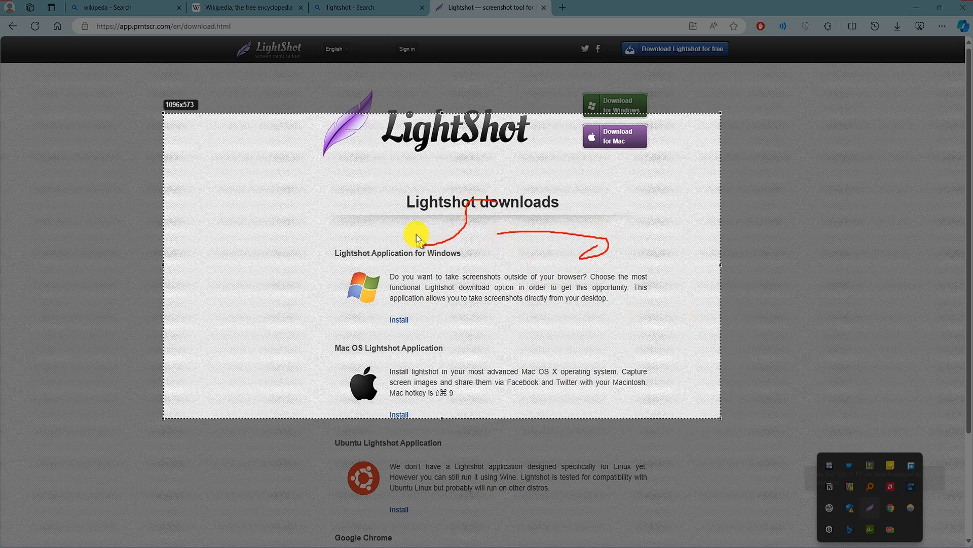
mouse_move(529, 174)
left_mouse_down()
mouse_move(527, 229)
mouse_move(400, 155)
mouse_move(446, 254)
left_mouse_up()
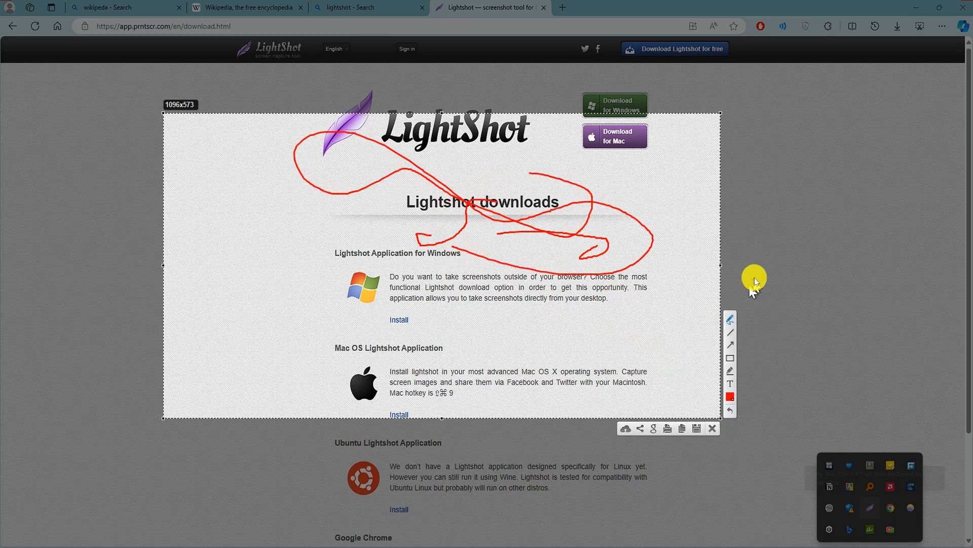
Step: Draw a red line below the Windows section, an arrow over the Mac OS description, and a rectangle around the Mac OS heading
left_click(730, 332)
left_click_drag(351, 305, 639, 317)
left_click(732, 343)
left_click_drag(558, 377, 628, 339)
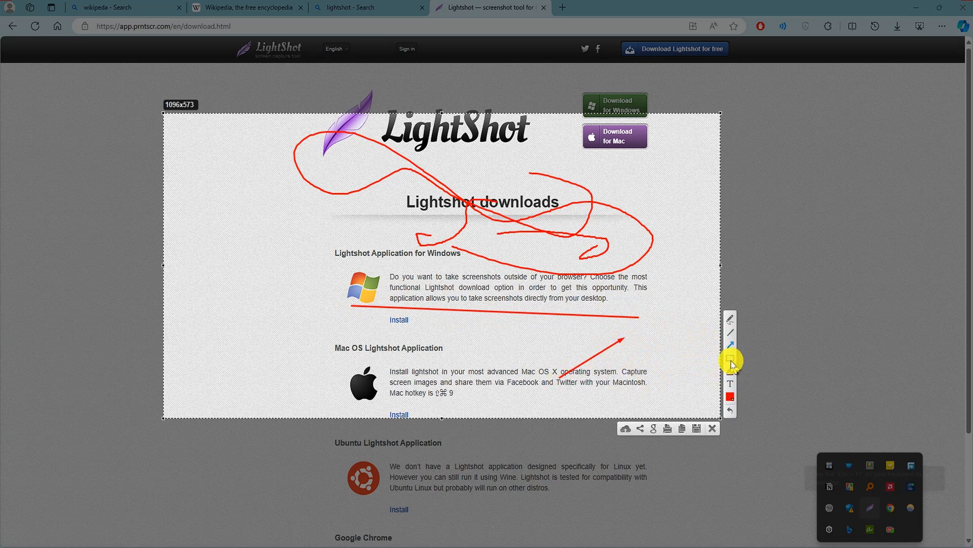
left_click(731, 358)
left_click_drag(313, 331, 526, 379)
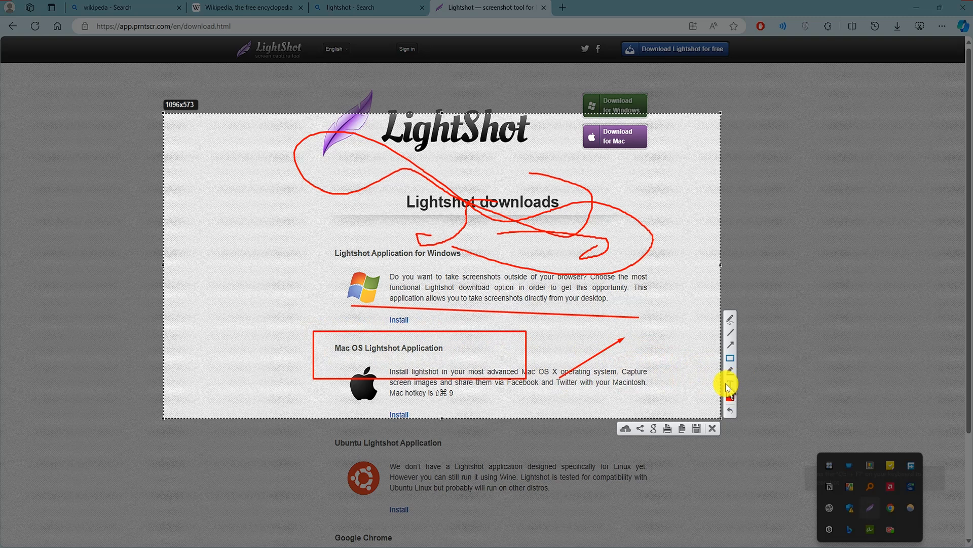
Step: Highlight the Mac OS Lightshot Application heading and the words "Install lightshot in your most" in yellow with the marker
left_click(730, 374)
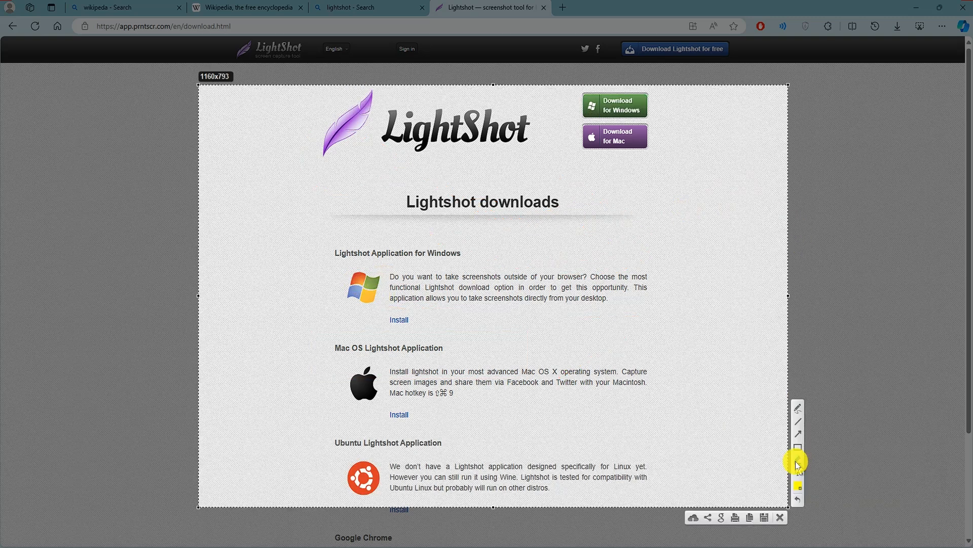
left_click(798, 462)
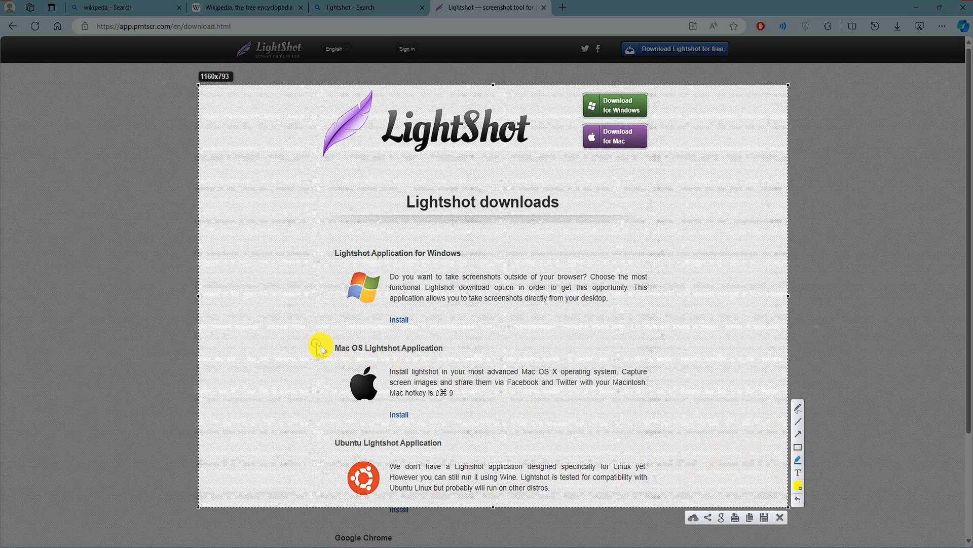
left_click_drag(335, 348, 443, 348)
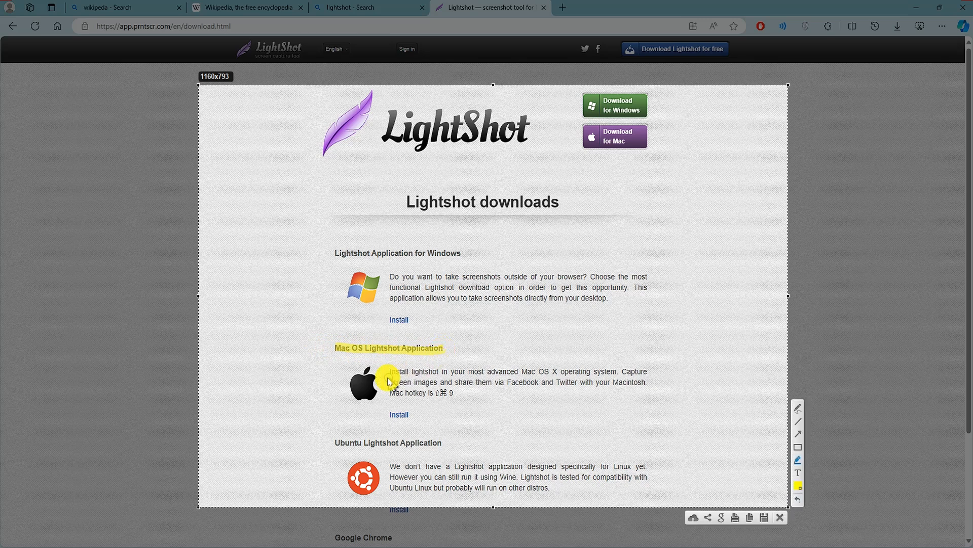
left_click_drag(390, 372, 482, 372)
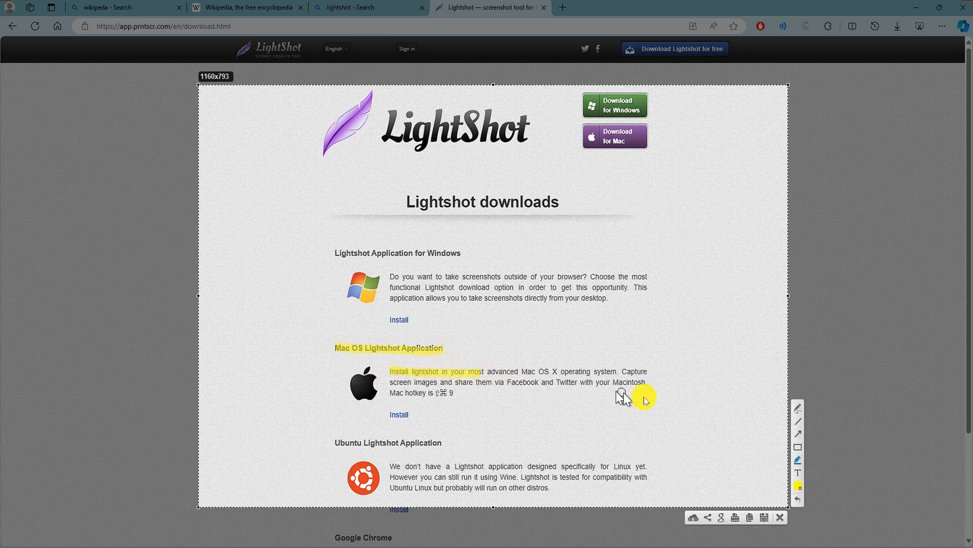
Step: Add the red text annotation "sdfwaerfsdf" in the empty space below the Windows description
left_click(798, 472)
left_click(571, 333)
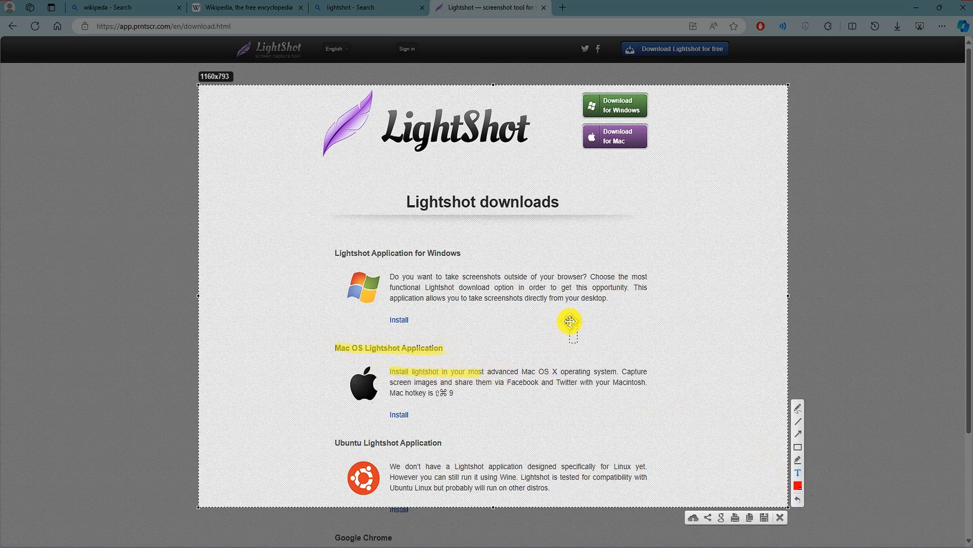
type("sdfwaerfsdf")
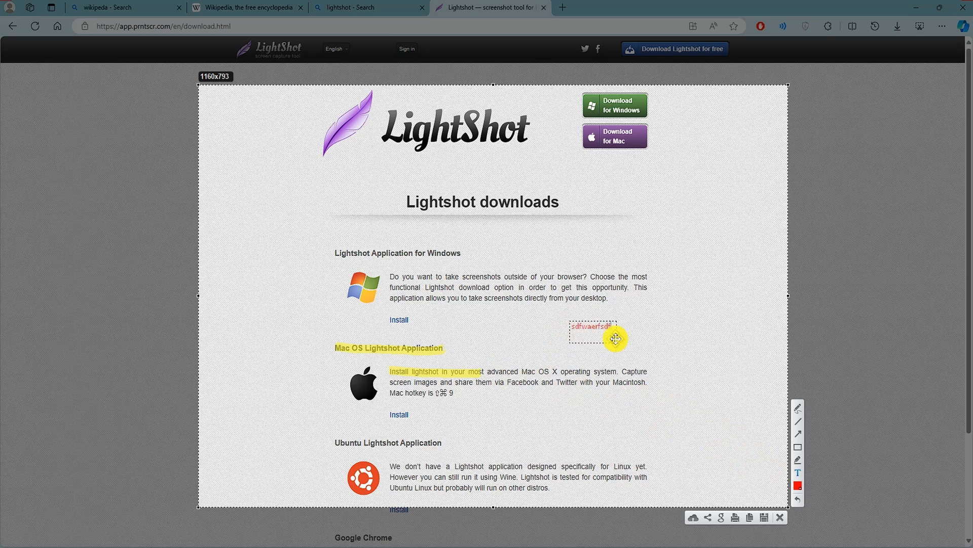
double_click(580, 330)
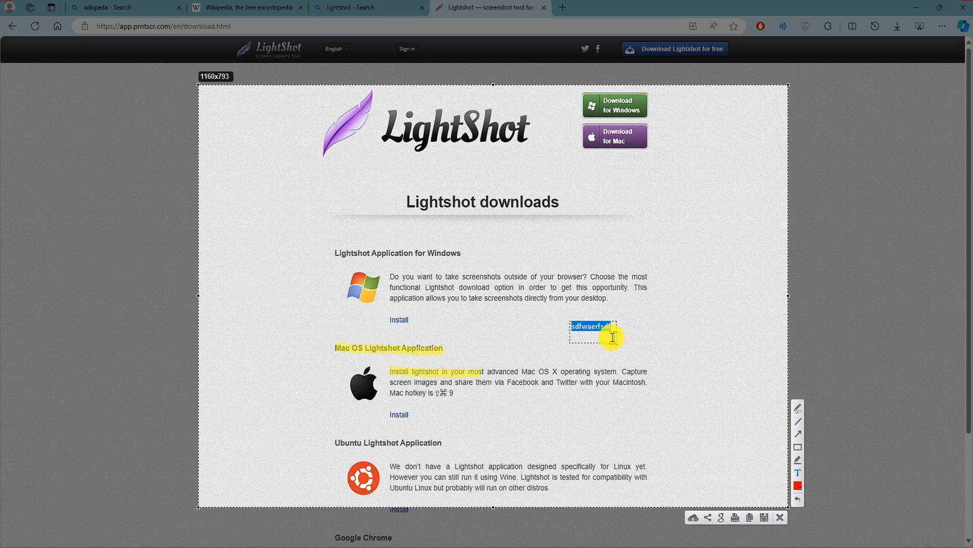
left_click(649, 336)
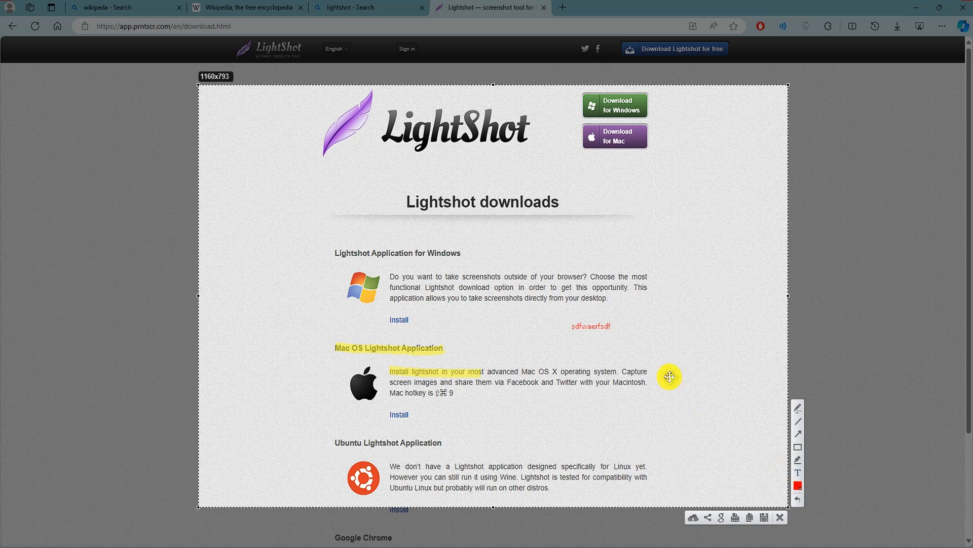
Step: Change the annotation colour to green using the basic colors
left_click(798, 489)
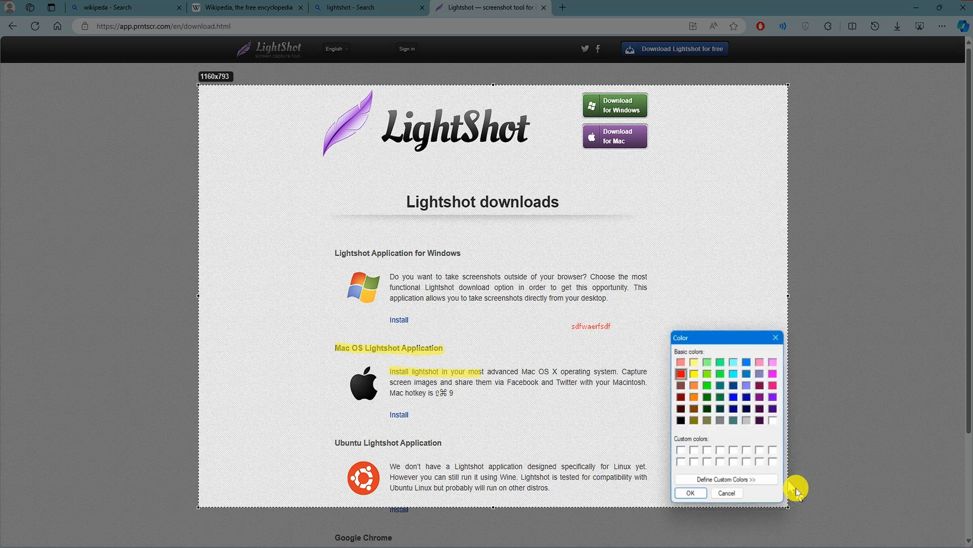
left_click(709, 390)
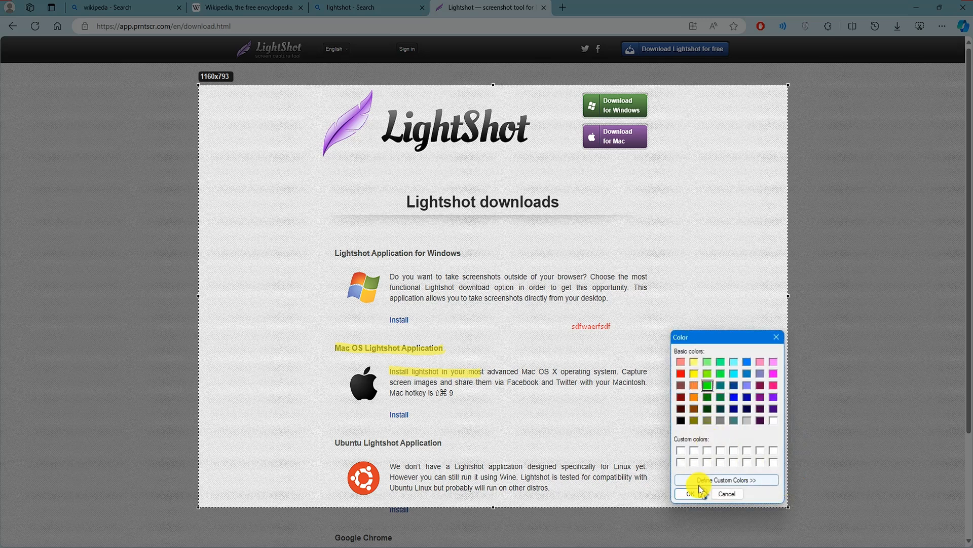
left_click(690, 493)
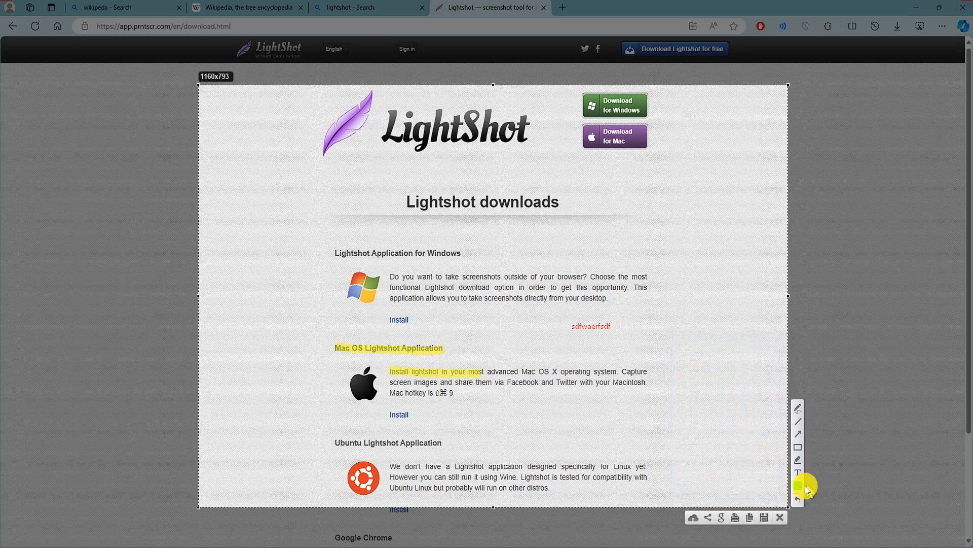
Step: Draw a green arrow pointing at the end of the Windows description and a purple arrow pointing at the Mac OS description
left_click(798, 434)
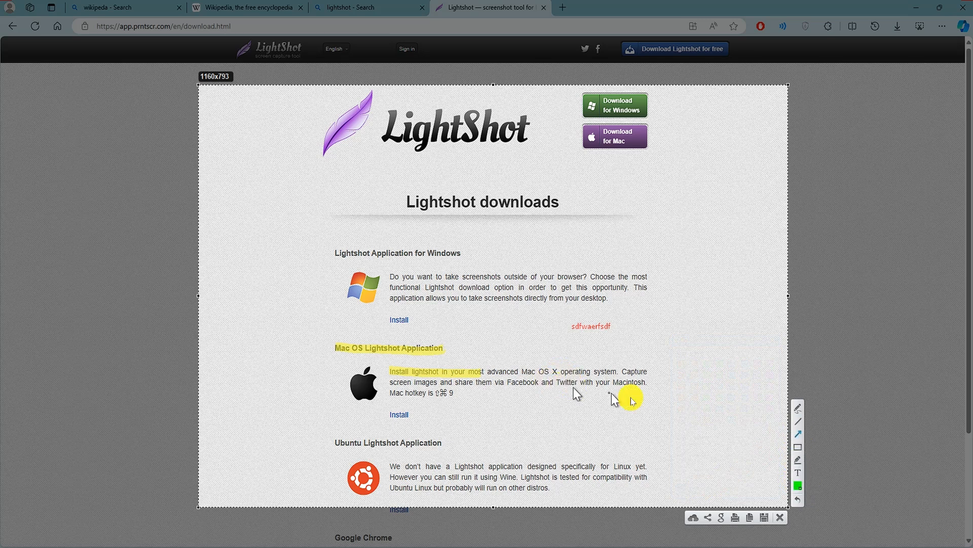
left_click_drag(727, 347, 625, 299)
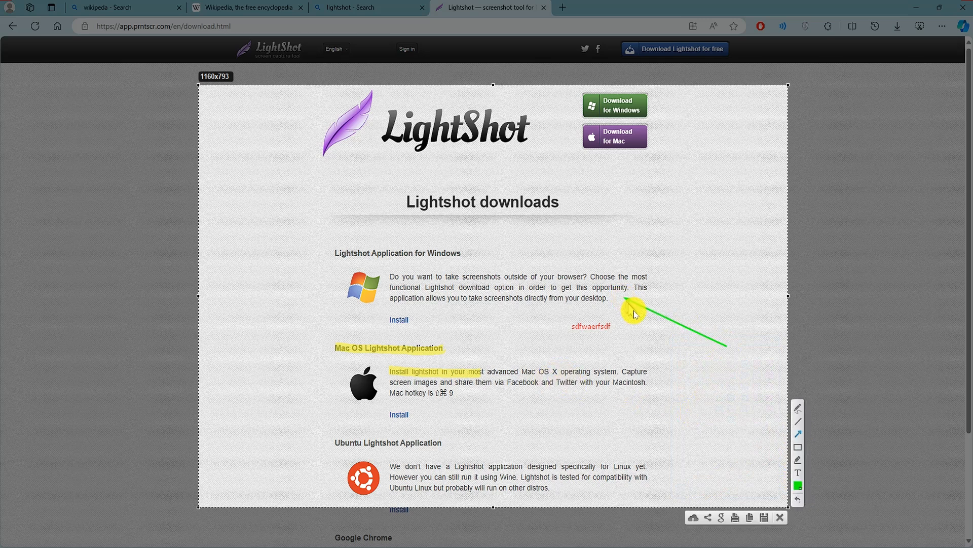
left_click(798, 486)
left_click(774, 397)
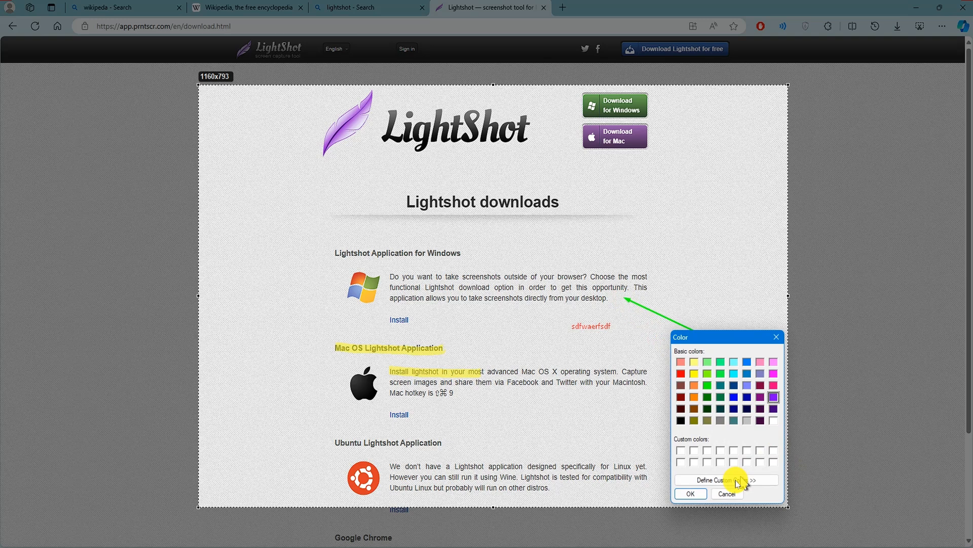
left_click(691, 494)
left_click_drag(724, 428, 646, 386)
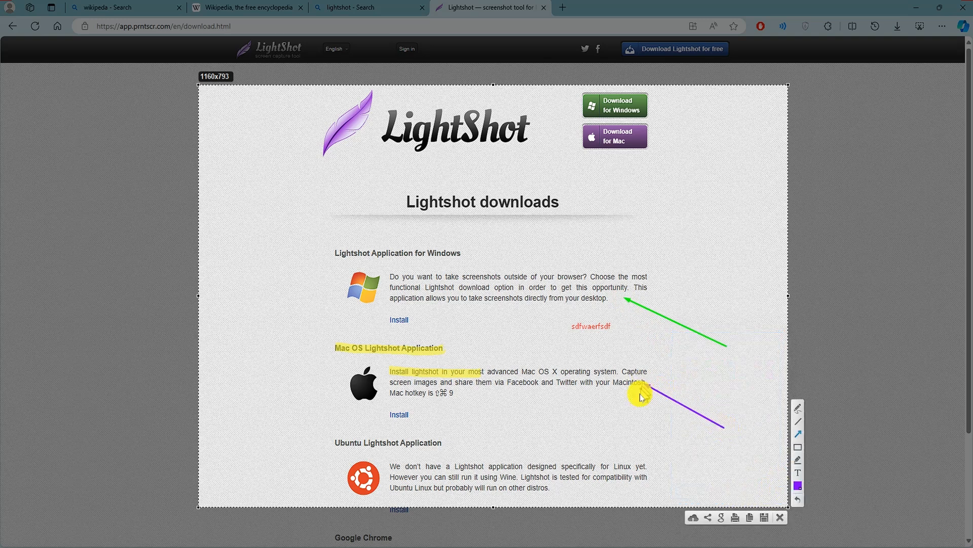
Step: Undo the purple and green arrows, and try one more arrow beside the Mac OS description before undoing it too
left_click(799, 501)
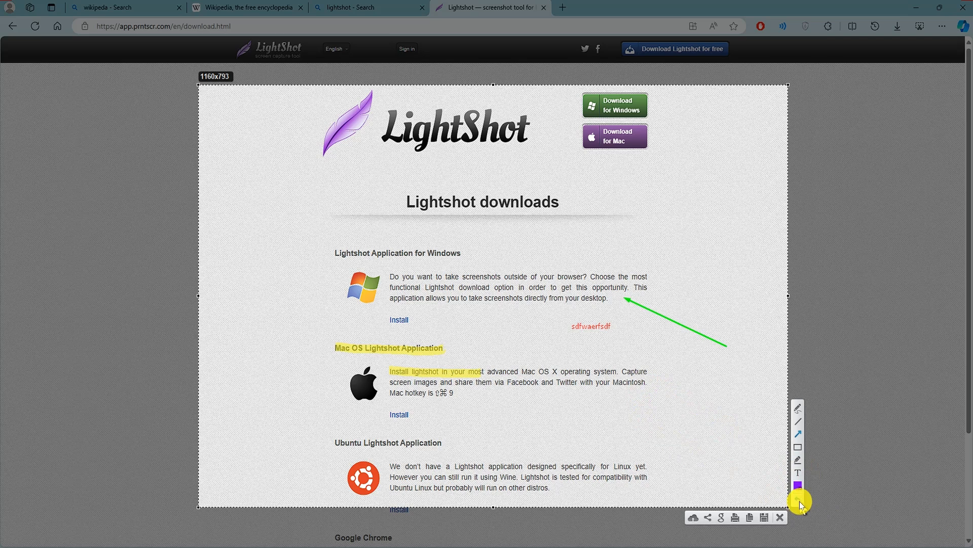
left_click(799, 501)
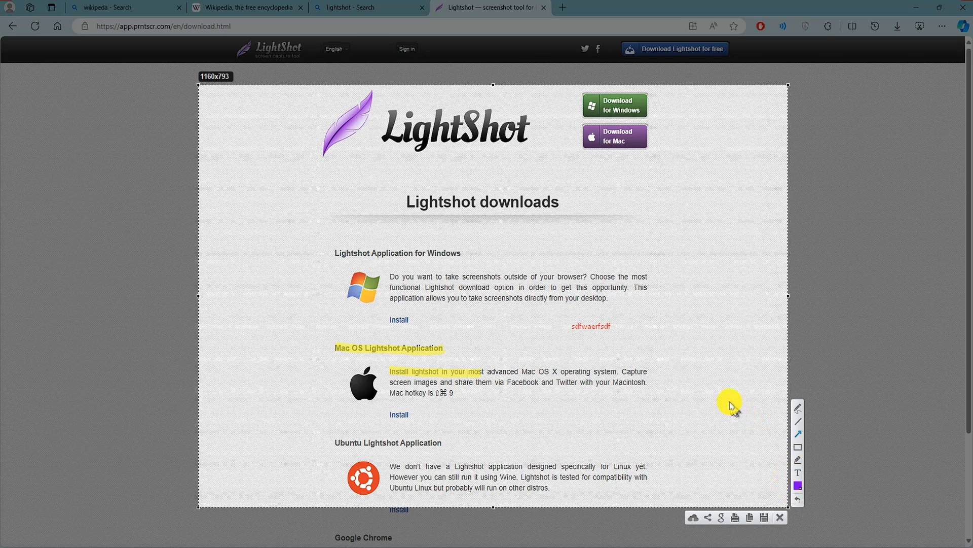
left_click_drag(730, 401, 657, 377)
key("ctrl+z")
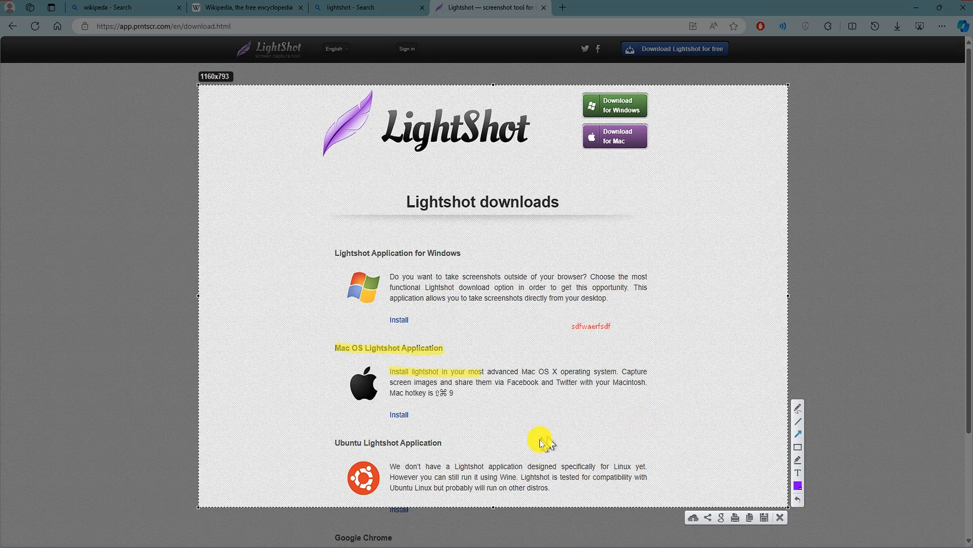
Step: Upload the annotated screenshot to prntscr.com and copy its link
left_click(695, 522)
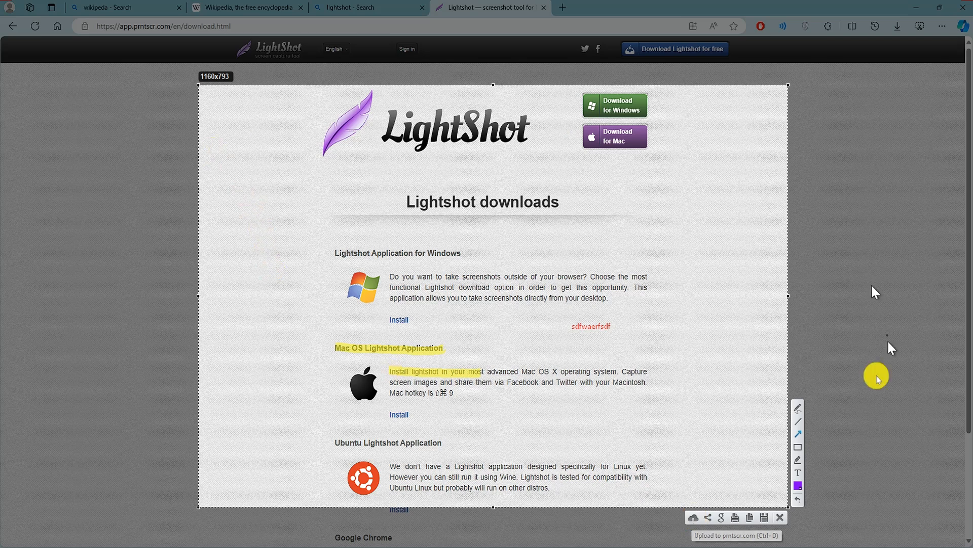
left_click(694, 518)
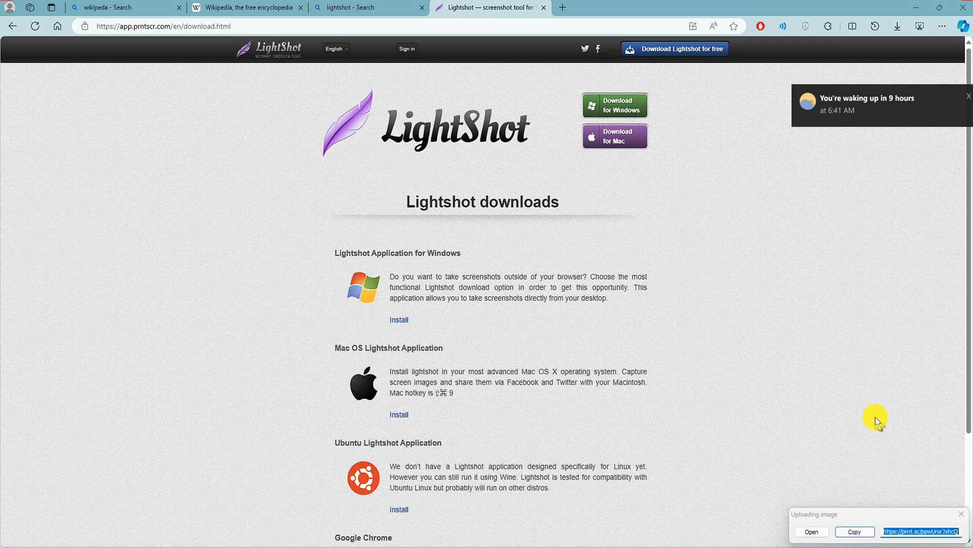
left_click(919, 531)
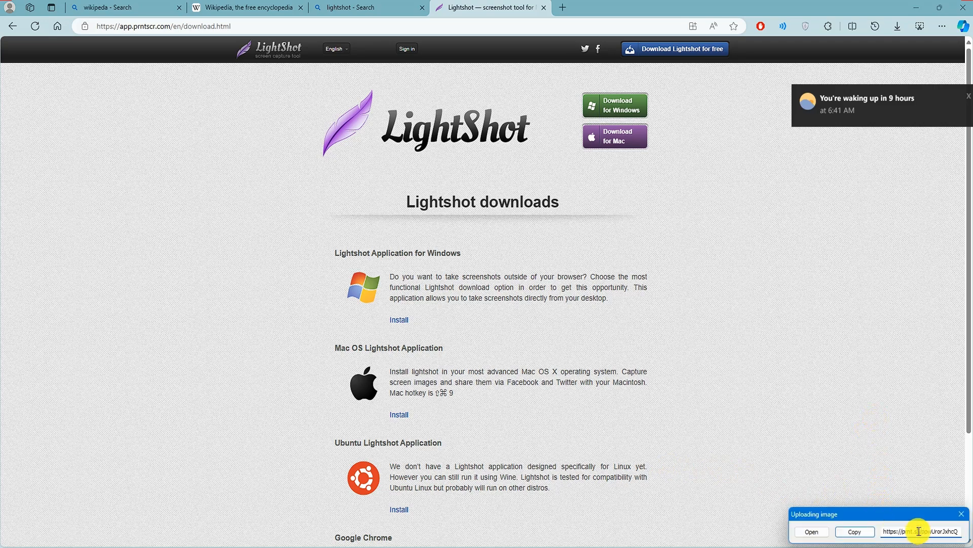
left_click_drag(961, 530, 873, 527)
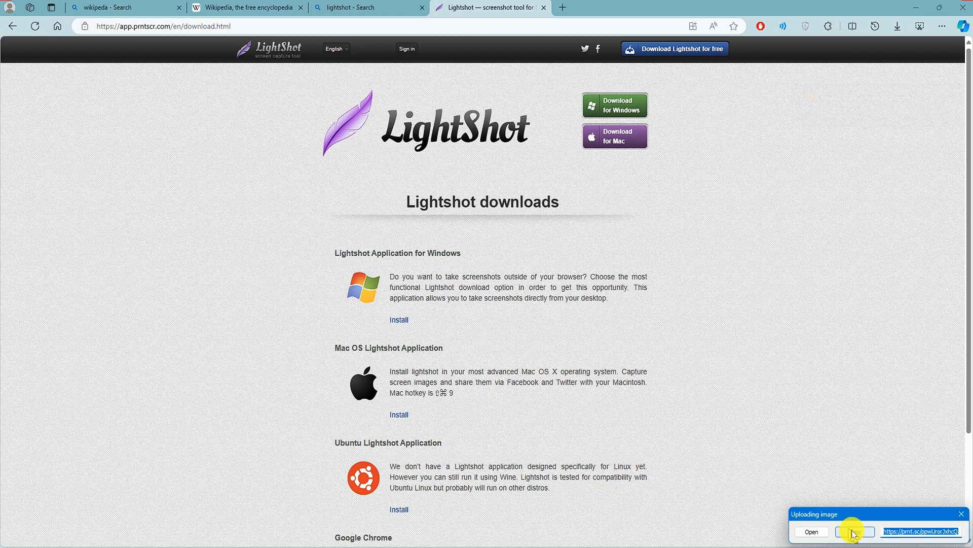
left_click(855, 532)
Step: View the uploaded screenshot by opening the copied link in a new tab, and close that tab
key("ctrl+t")
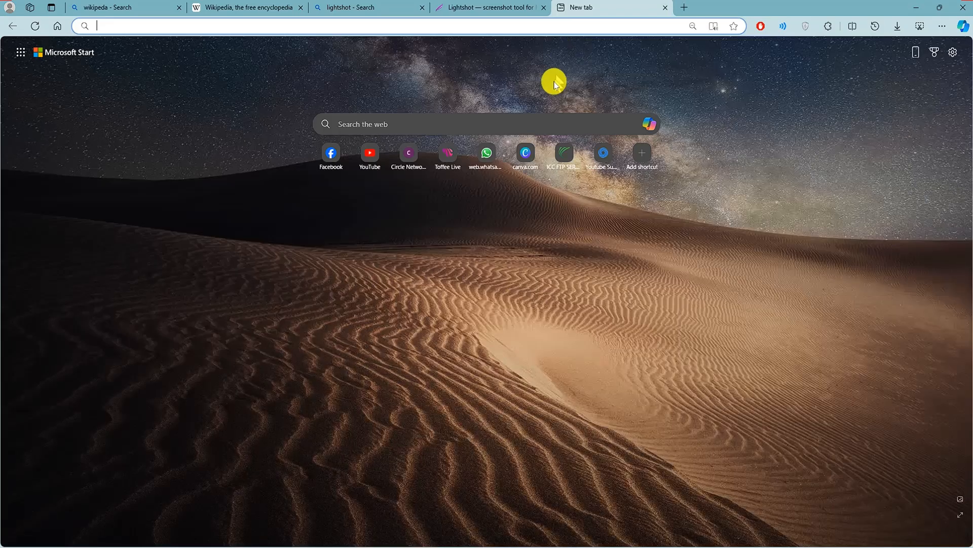
key("ctrl+v")
key("Return")
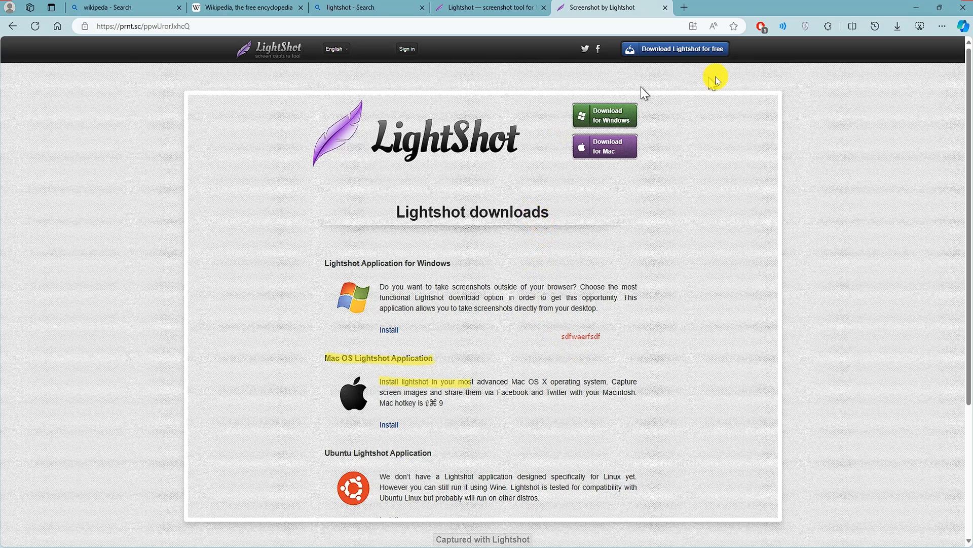
key("ctrl+w")
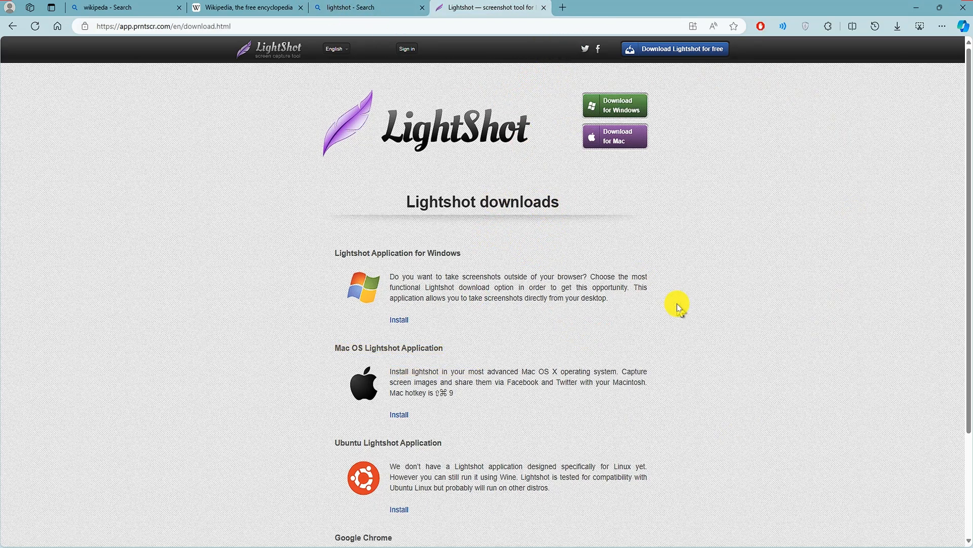
Step: Select a 918x467 area of the Lightshot downloads page, show its social network sharing options, and close the capture
key("Print")
left_click_drag(346, 188, 812, 437)
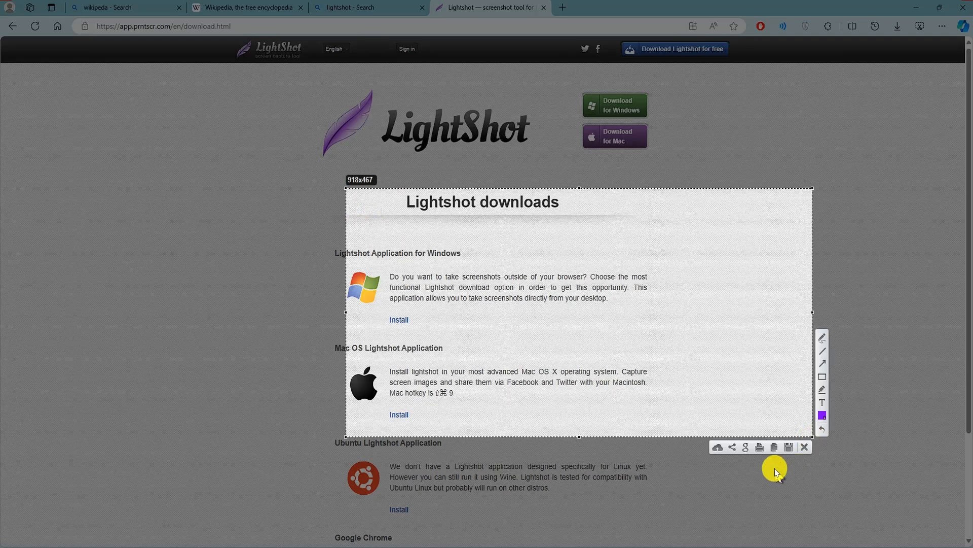
left_click(734, 448)
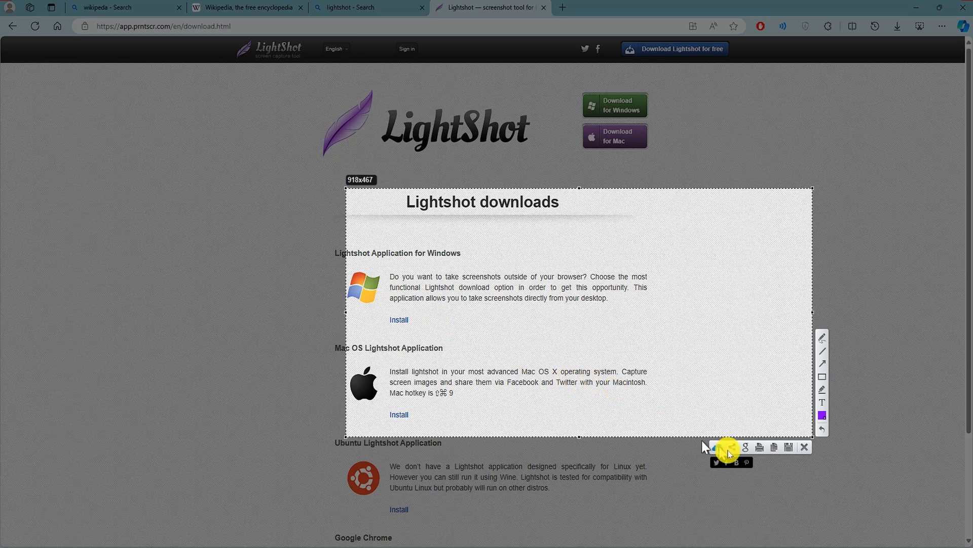
left_click(803, 448)
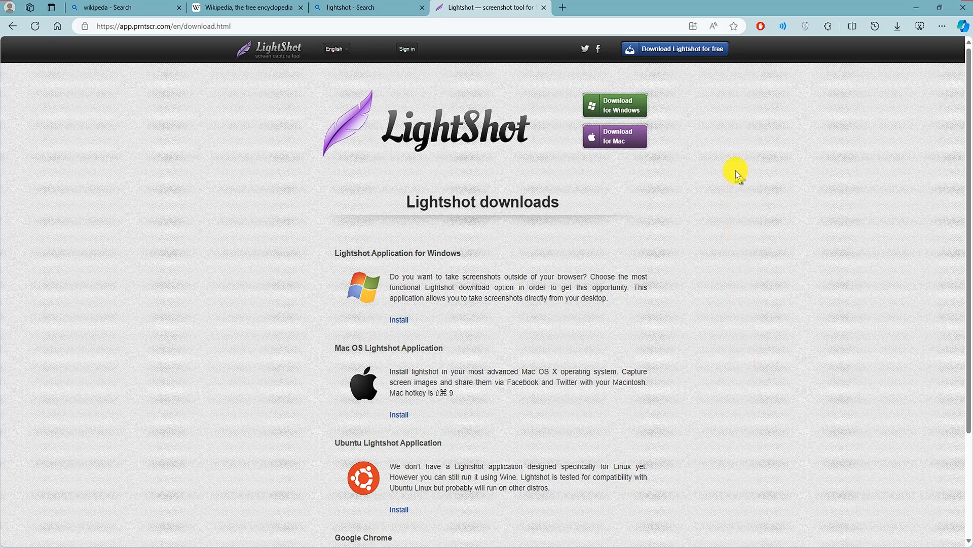
Step: Search the web for "go full screen extension" in a new tab
key("ctrl+t")
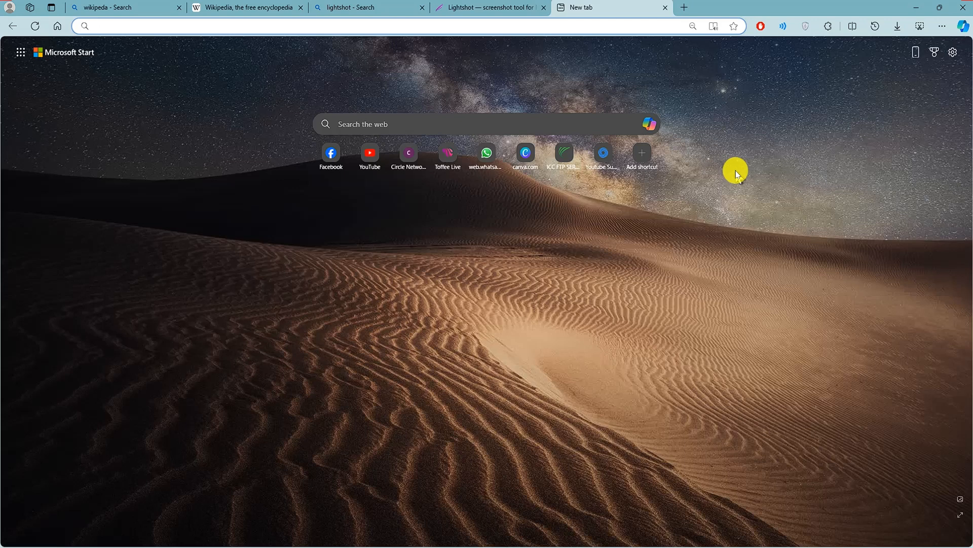
type("go")
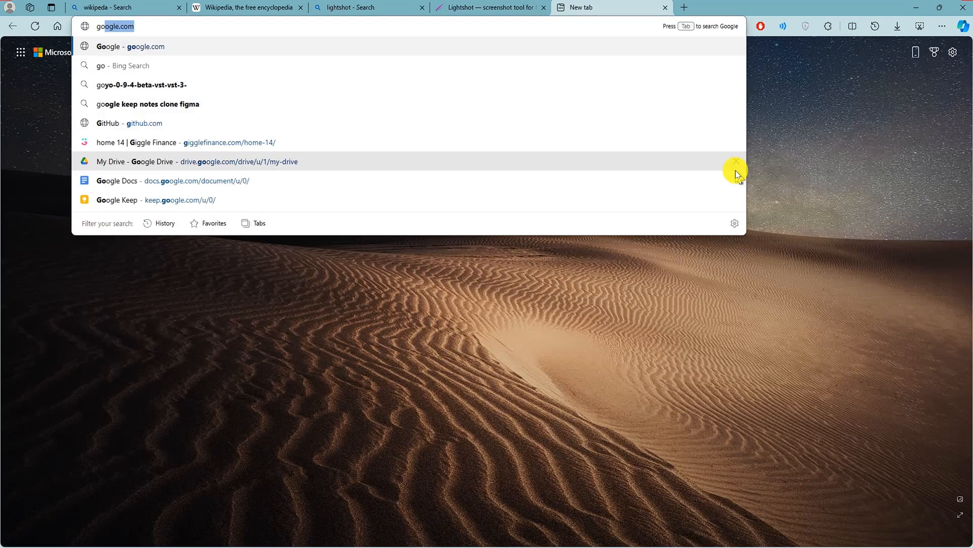
type(" full screen")
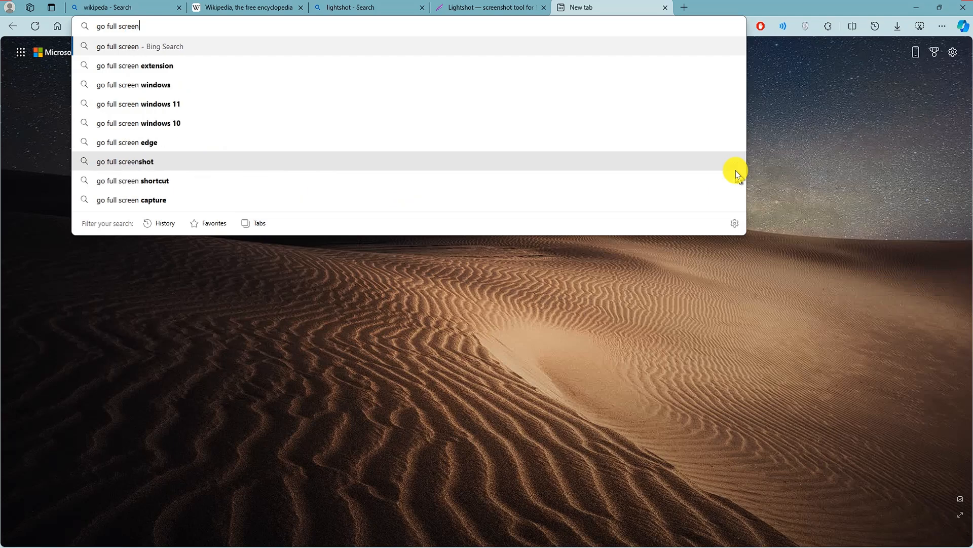
key("Down")
key("Return")
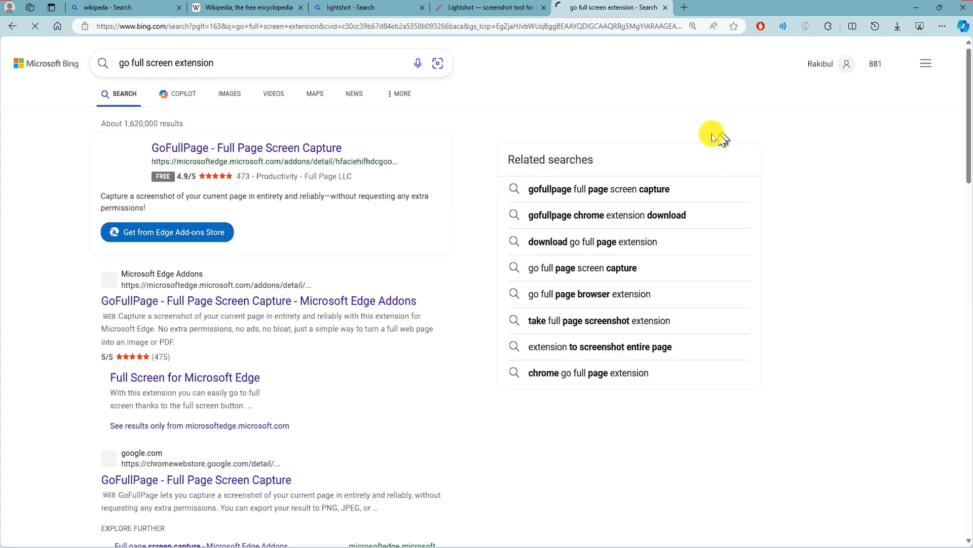
Step: Open the GoFullPage - Full Page Screen Capture listing in Edge Add-ons and add the extension to the browser
left_click(211, 157)
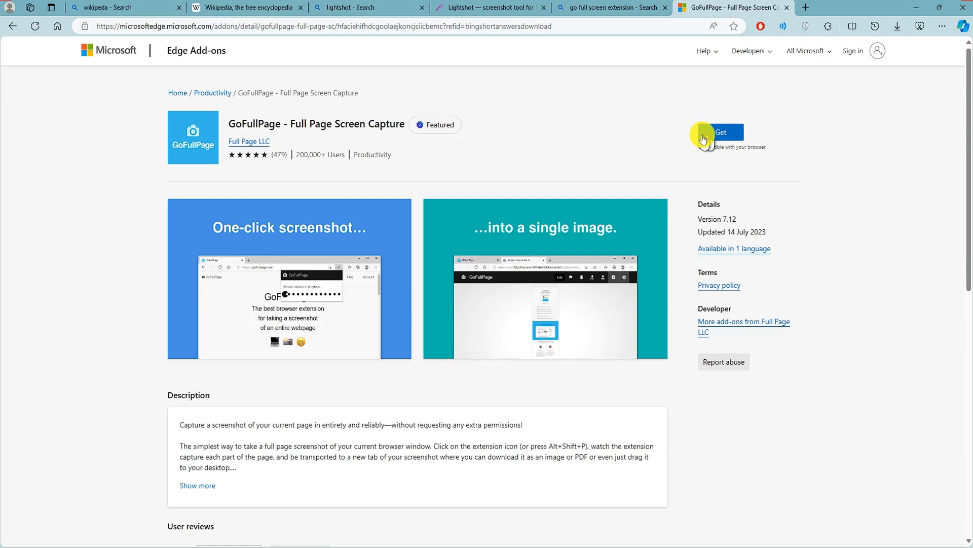
left_click(703, 138)
left_click(513, 86)
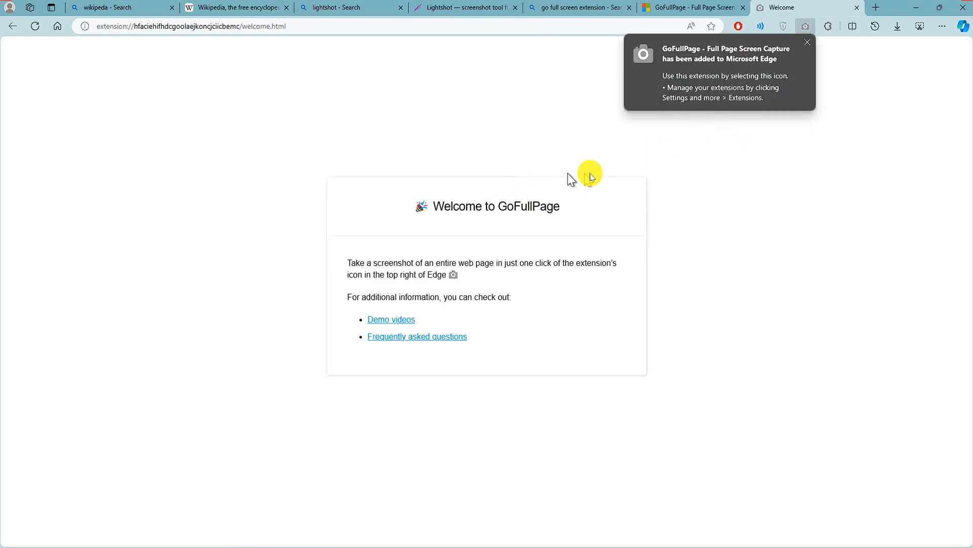
Step: Make the GoFullPage extension permanently shown beside the address bar and close its Welcome tab
right_click(805, 26)
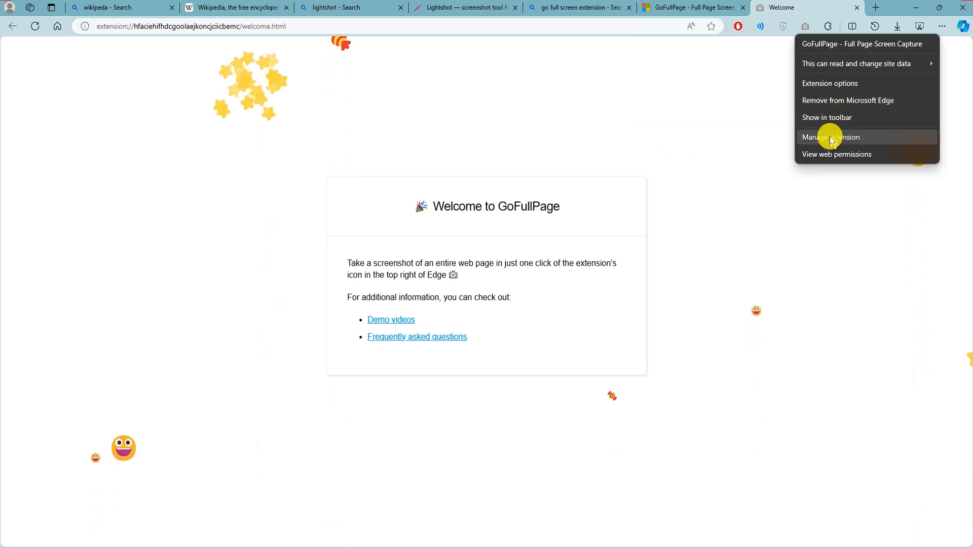
left_click(784, 106)
left_click(828, 26)
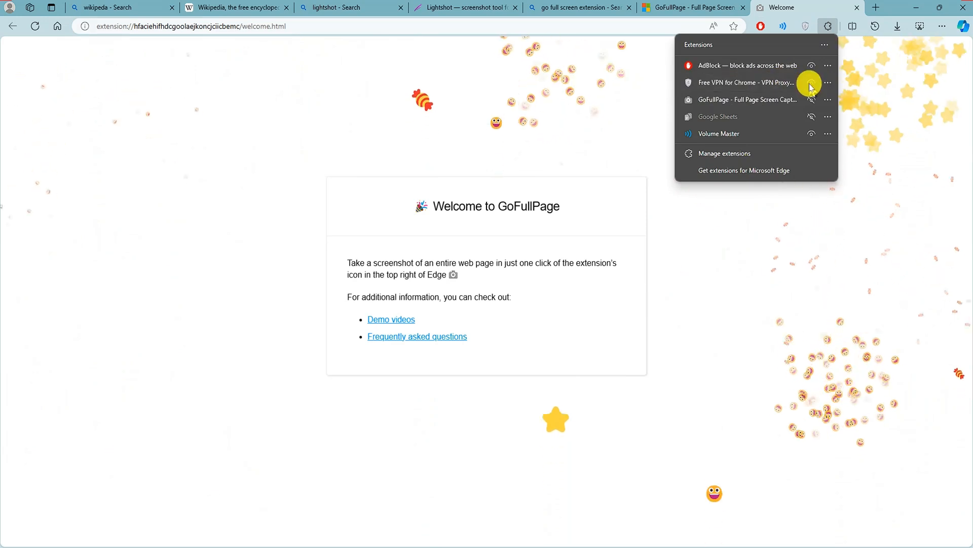
left_click(812, 99)
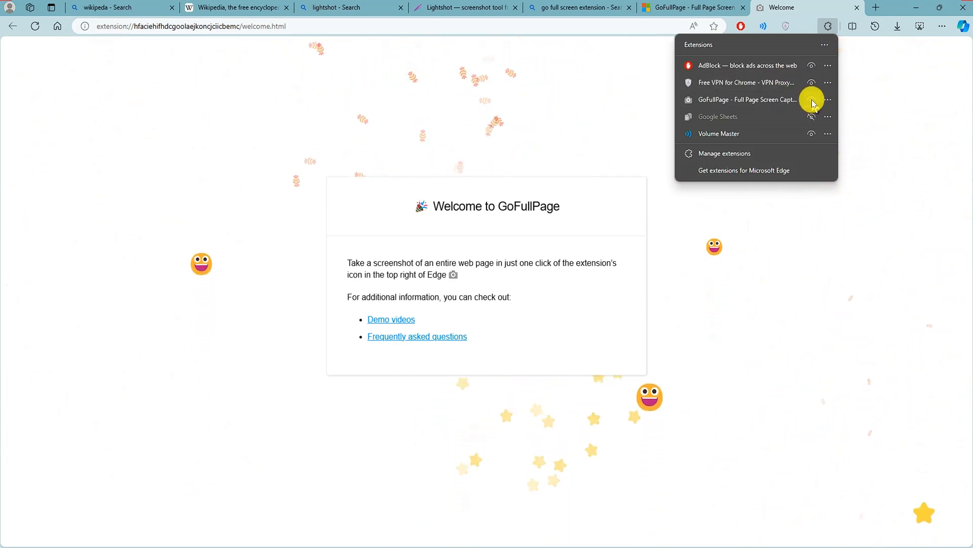
left_click(867, 87)
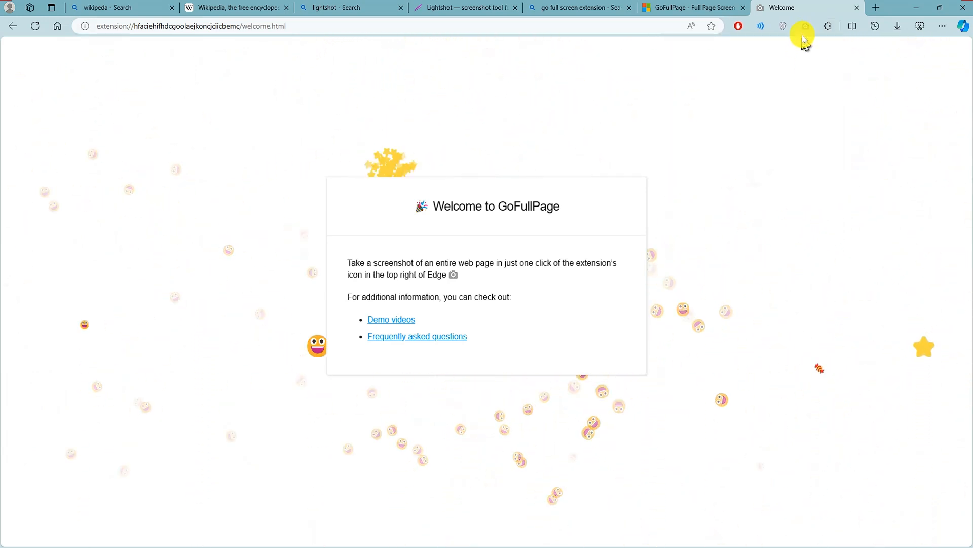
key("ctrl+w")
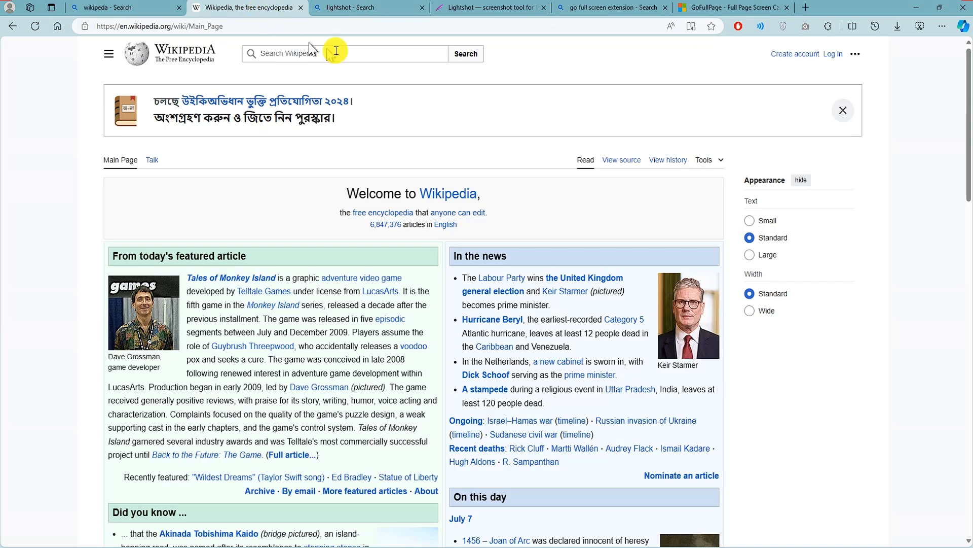
Step: Capture the entire Wikipedia main page with GoFullPage and open the result in its editor
scroll(751, 131, "down", 2)
scroll(765, 135, "up", 2)
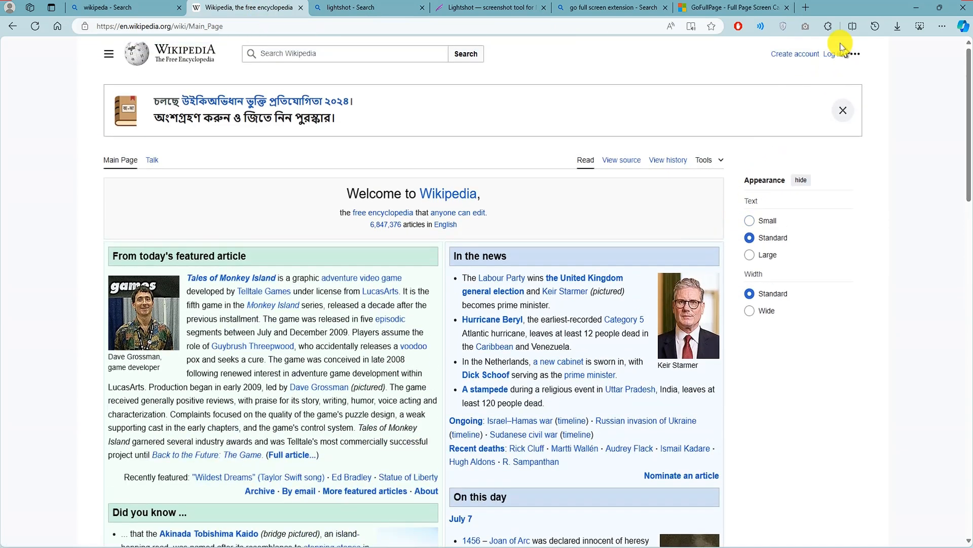
left_click(804, 30)
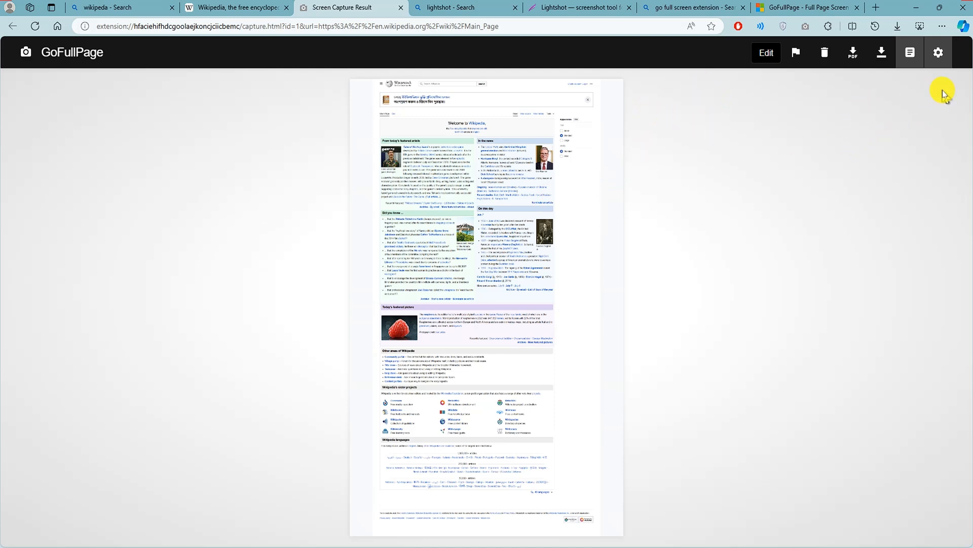
left_click(763, 51)
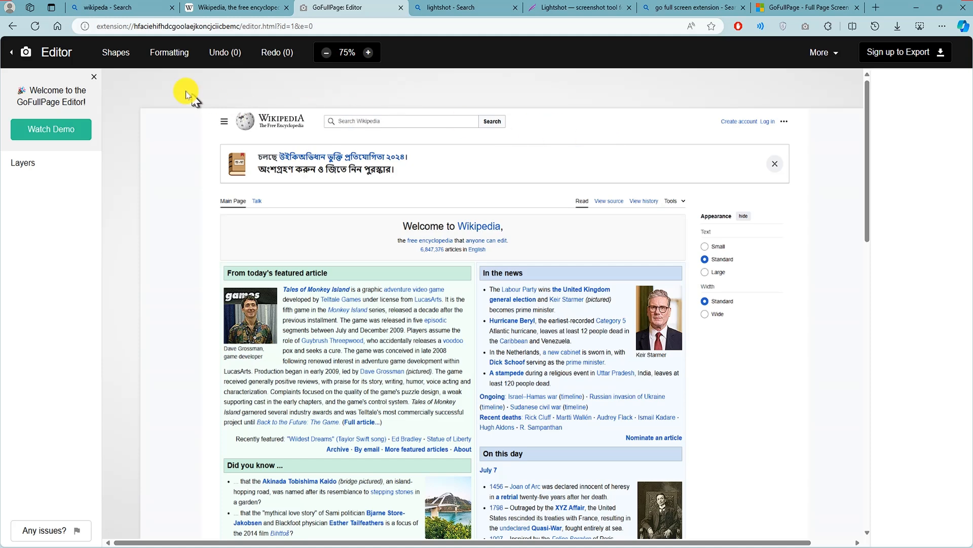
Step: Add a 200 by 100 rectangle over the Labour Party news item and change its outline to a near-black colour
mouse_move(126, 60)
left_click(134, 79)
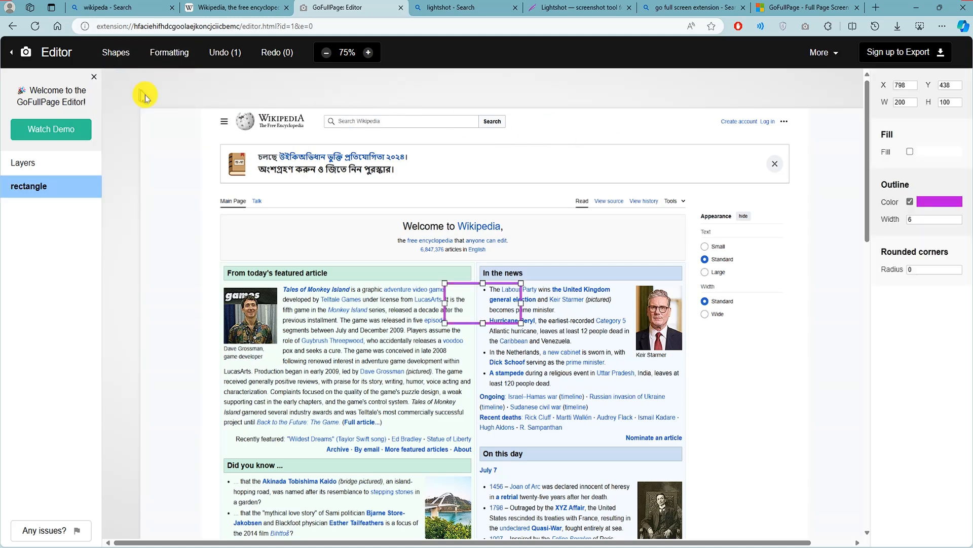
left_click_drag(521, 298, 559, 287)
left_click(954, 203)
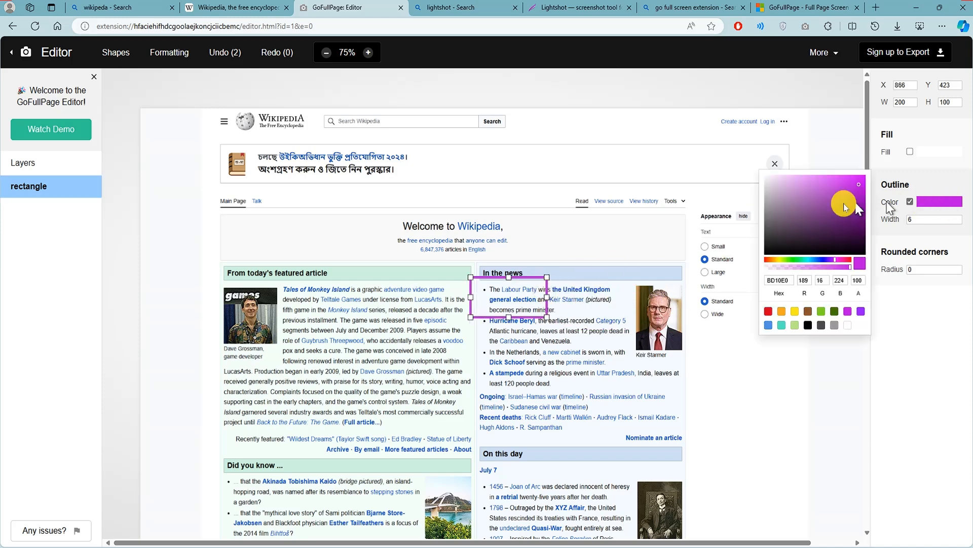
left_click(837, 248)
left_click(641, 228)
Step: Add a line shape to the captured page and deselect it
left_click(115, 52)
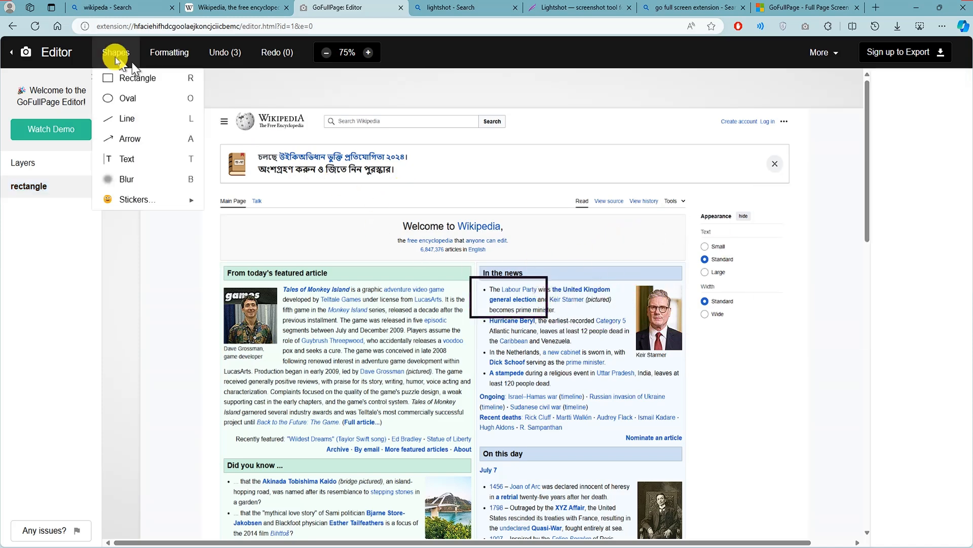
left_click(118, 118)
left_click(370, 348)
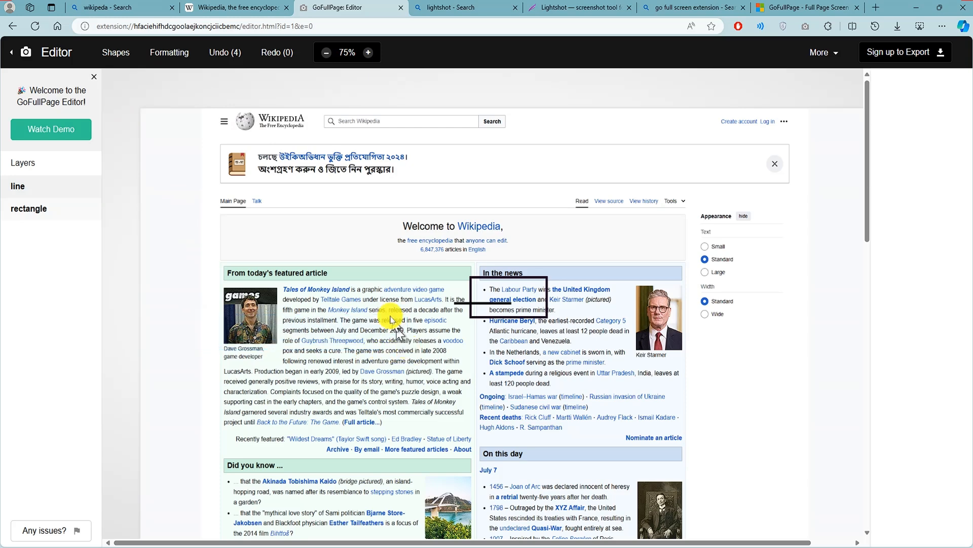
Step: Add a 368 by 113 blur shape over the "Welcome to Wikipedia" heading of the captured page
left_click(116, 52)
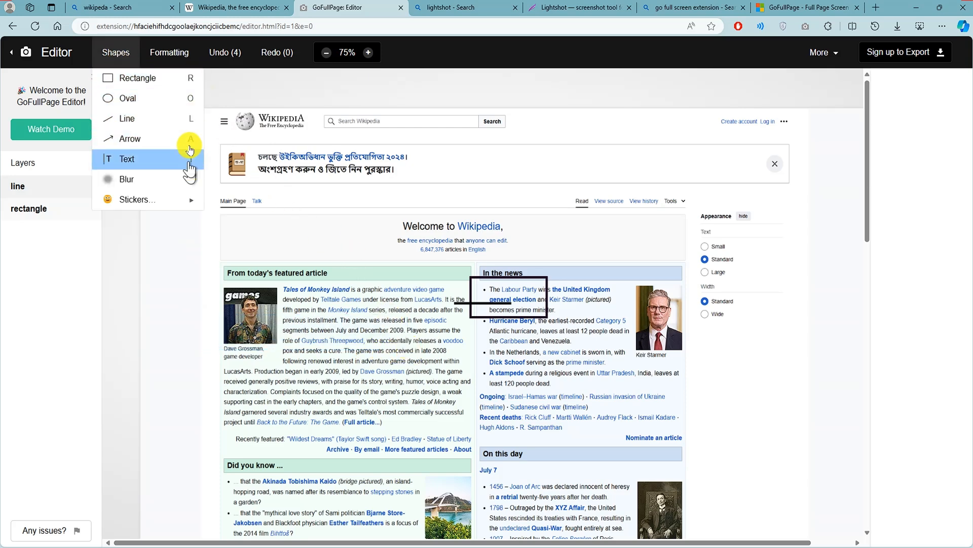
left_click(143, 183)
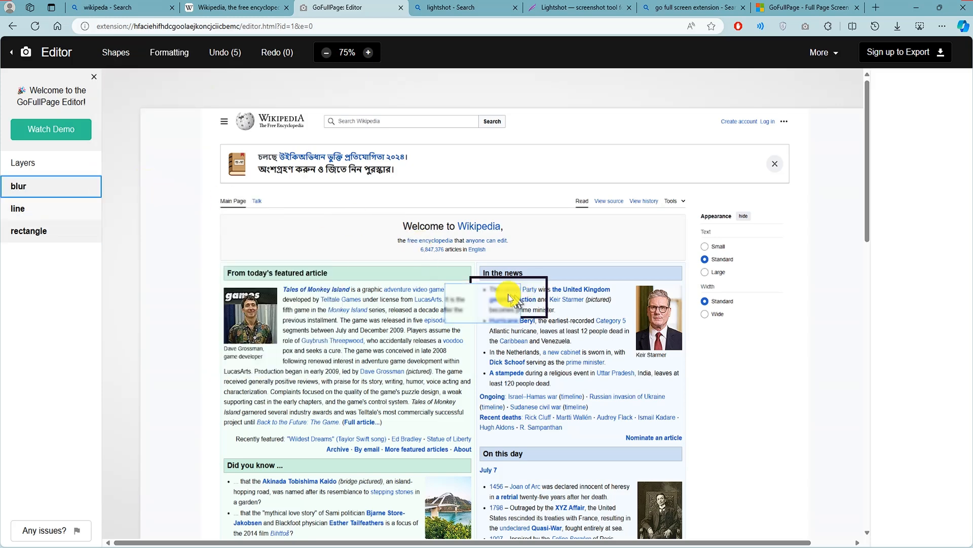
left_click_drag(509, 297, 526, 259)
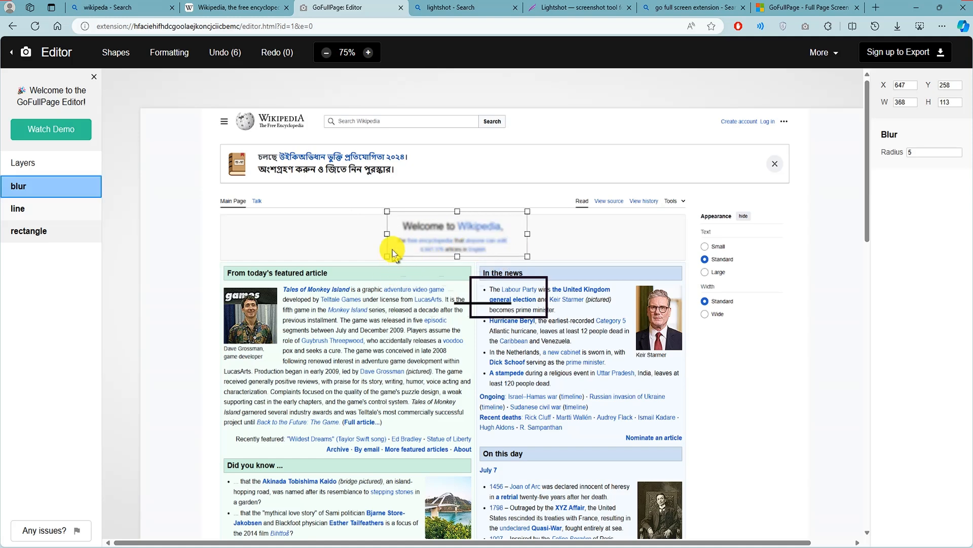
Step: Add a smiley sticker, size it to 77 by 77 over the face in the featured article photo, and deselect it
mouse_move(115, 52)
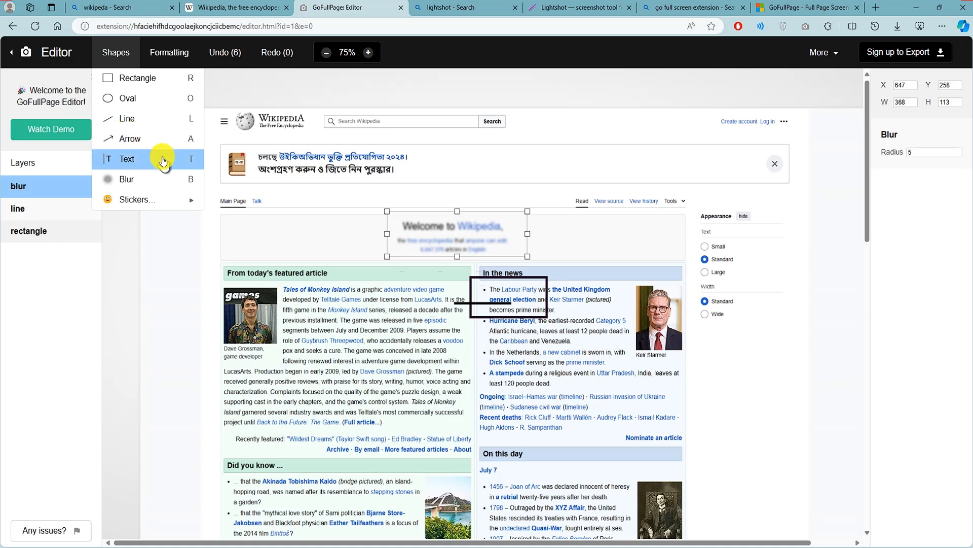
mouse_move(184, 201)
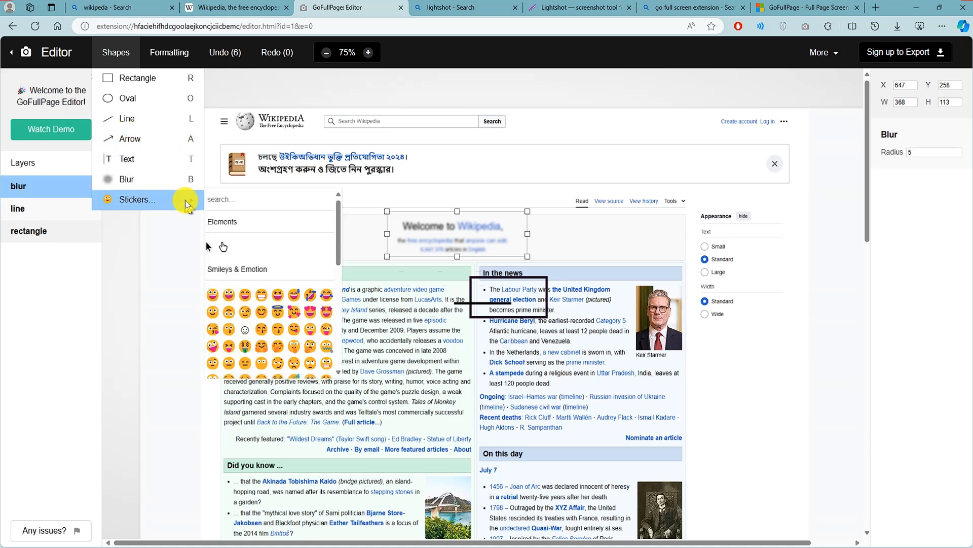
left_click(224, 303)
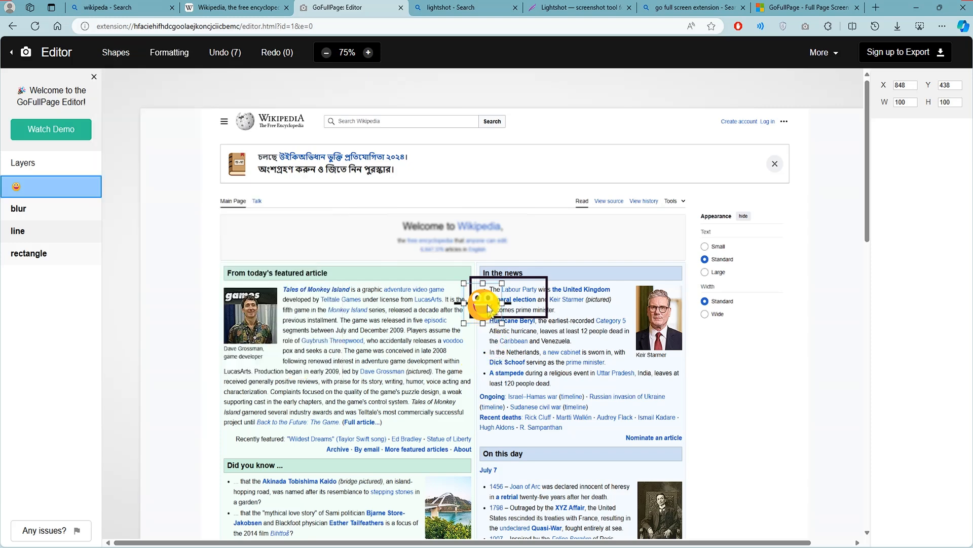
left_click_drag(482, 304, 250, 307)
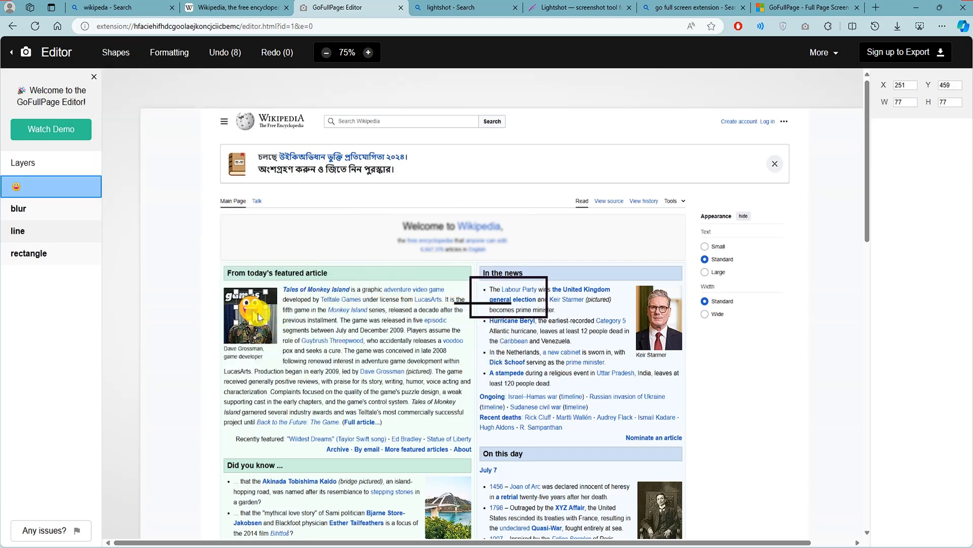
left_click(348, 338)
left_click(35, 210)
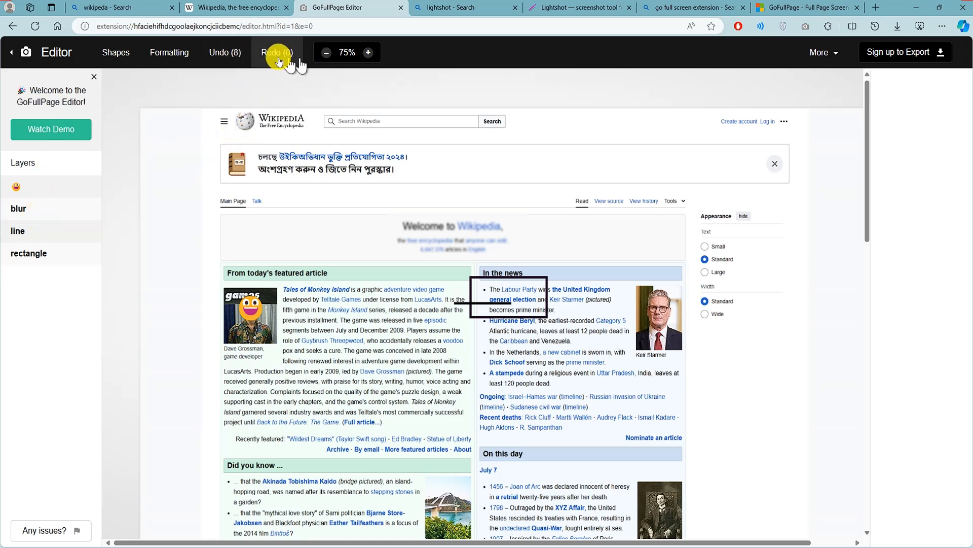
left_click(238, 65)
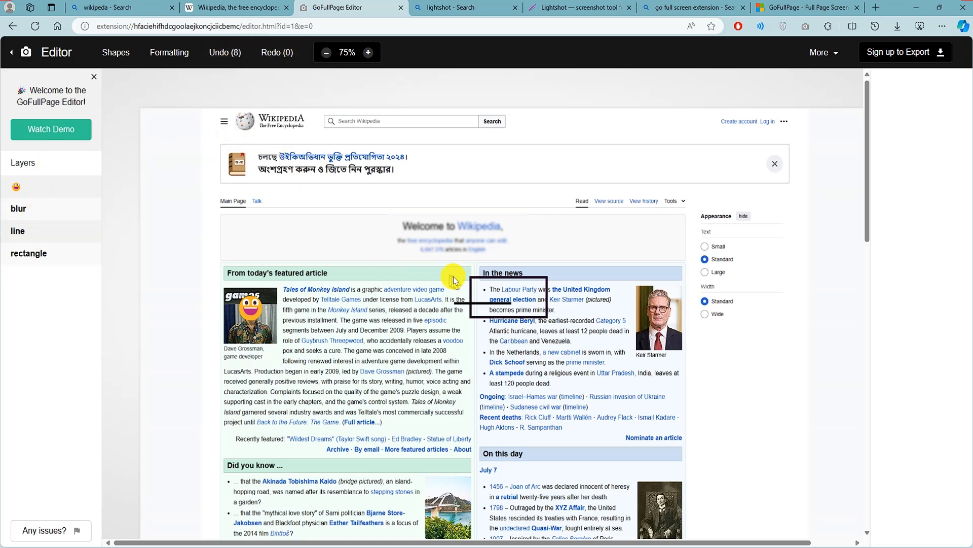
key("ctrl+y")
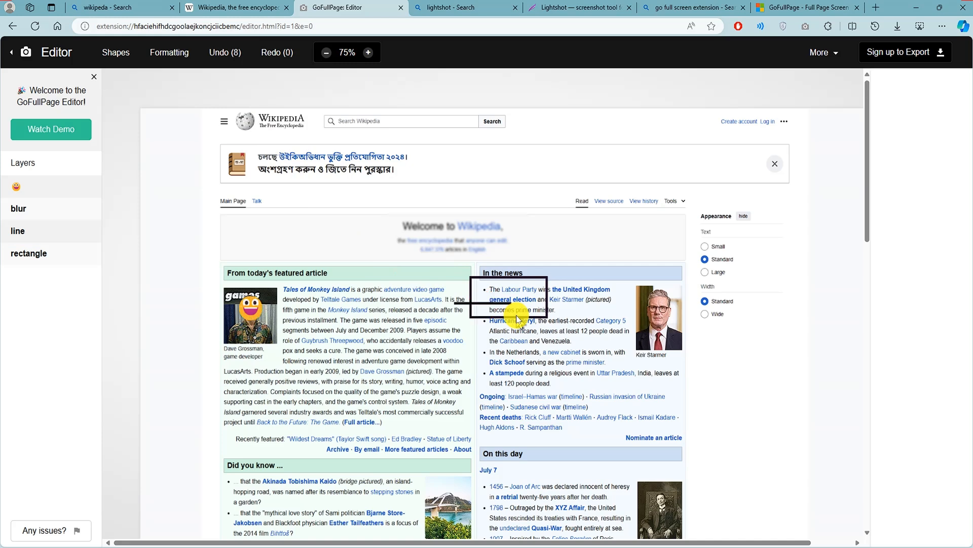
key("ctrl+z")
key("ctrl+y")
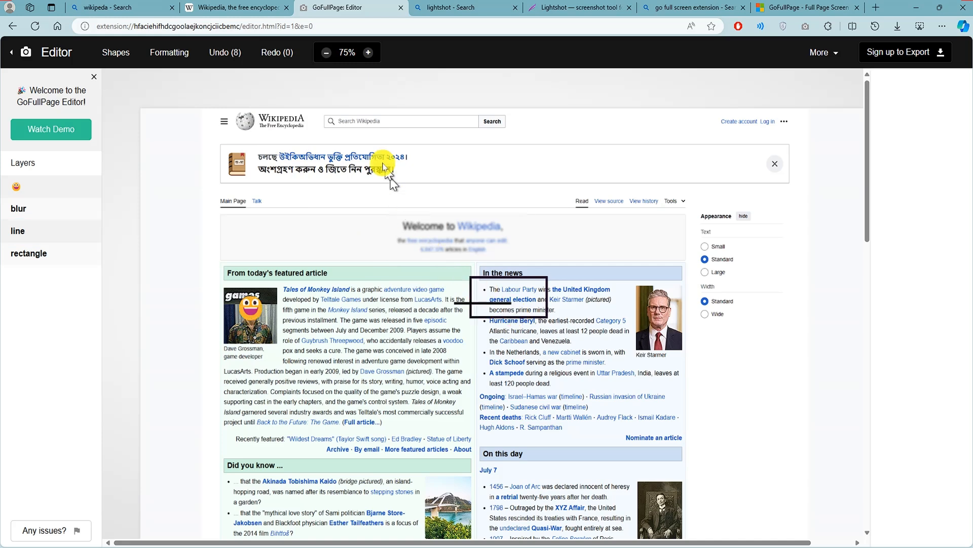
Step: Examine the annotated capture at larger and smaller magnifications, finishing at 50%
left_click(368, 53)
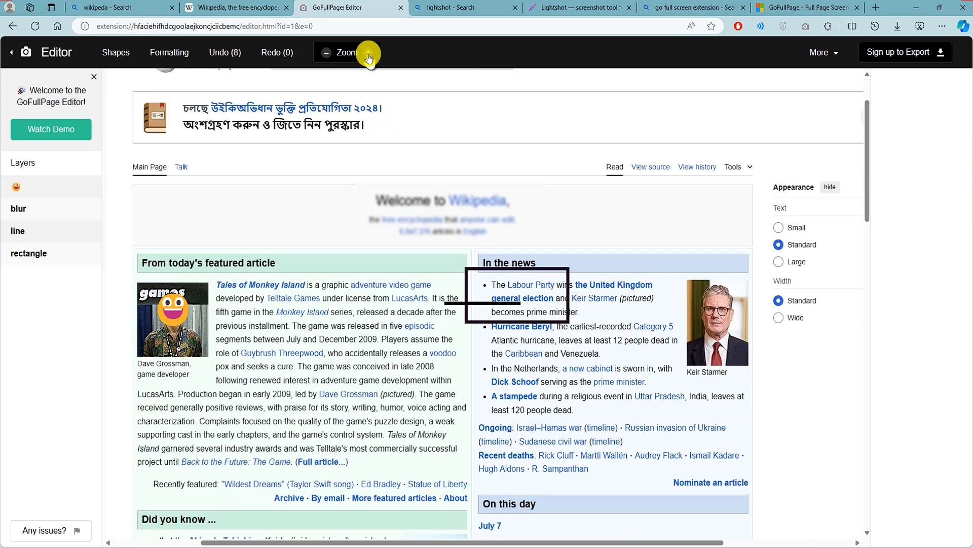
left_click(327, 53)
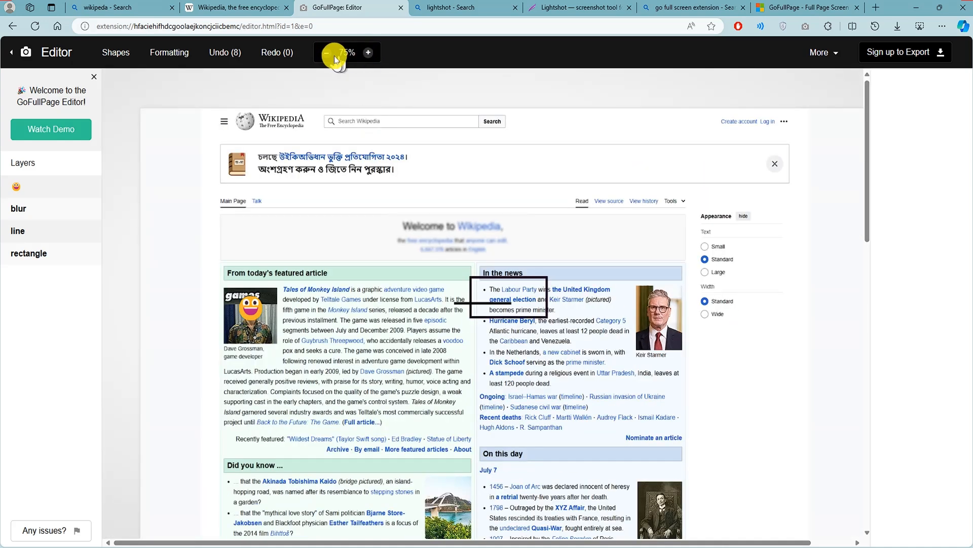
left_click(327, 53)
left_click(369, 53)
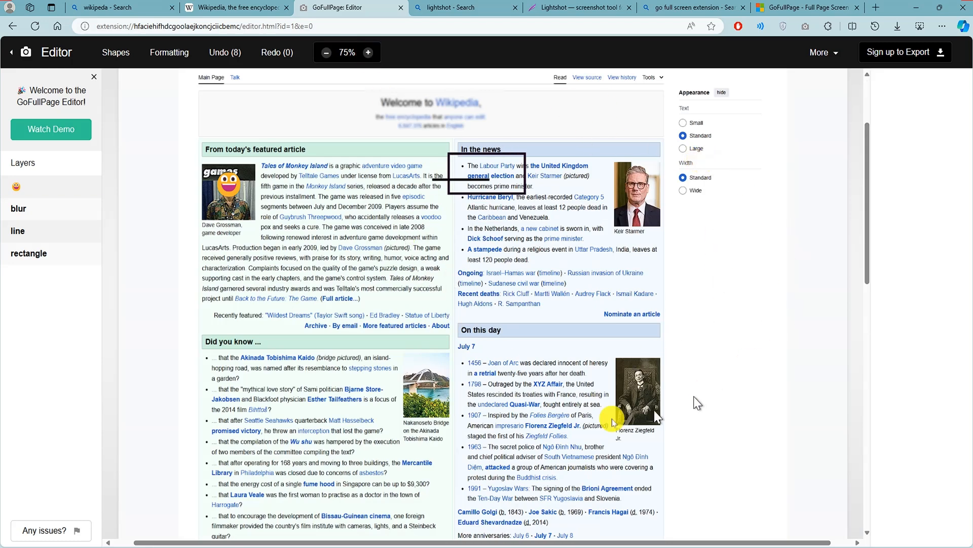
scroll(630, 315, "down", 3)
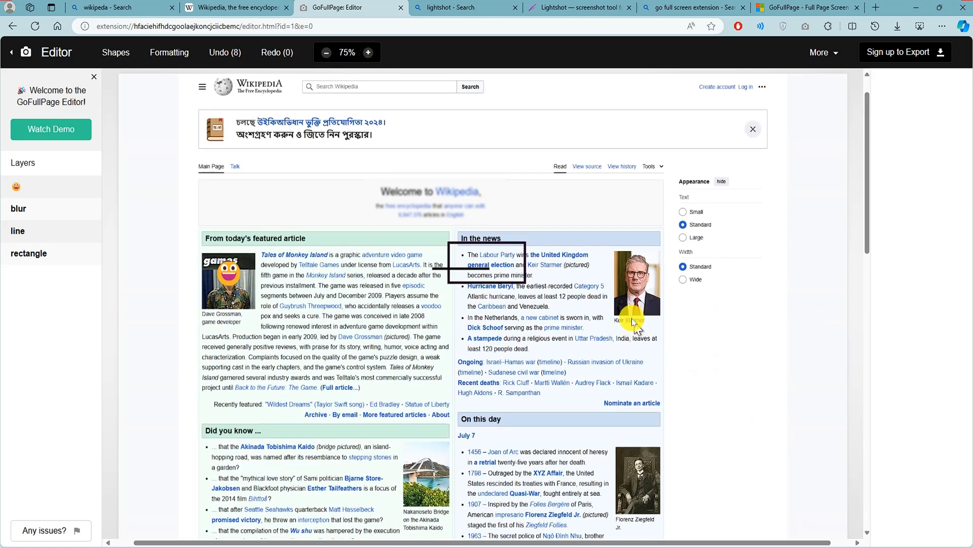
left_click(369, 53)
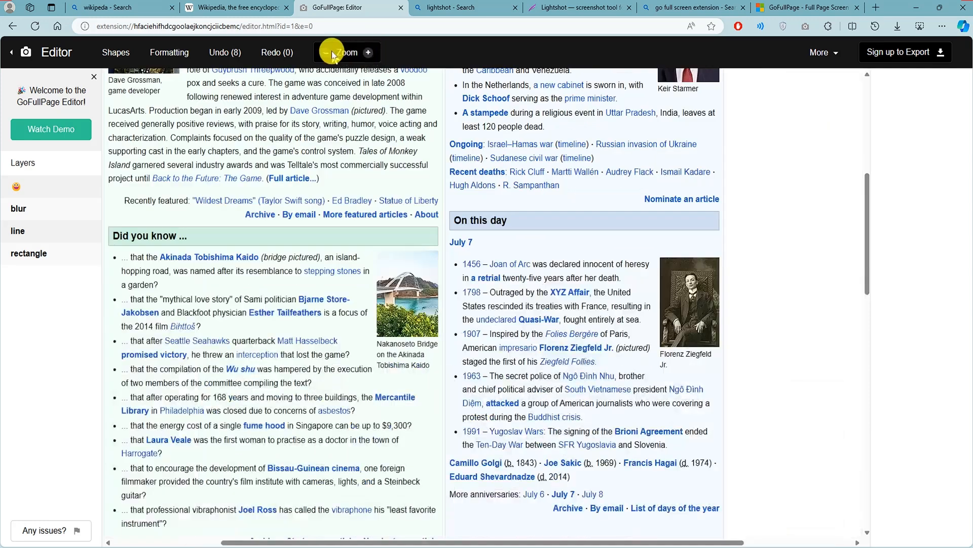
left_click(327, 53)
left_click(327, 52)
Step: Try the Crop Image tool on the capture and highlight the annually billed price in the free-trial offer
left_click(155, 51)
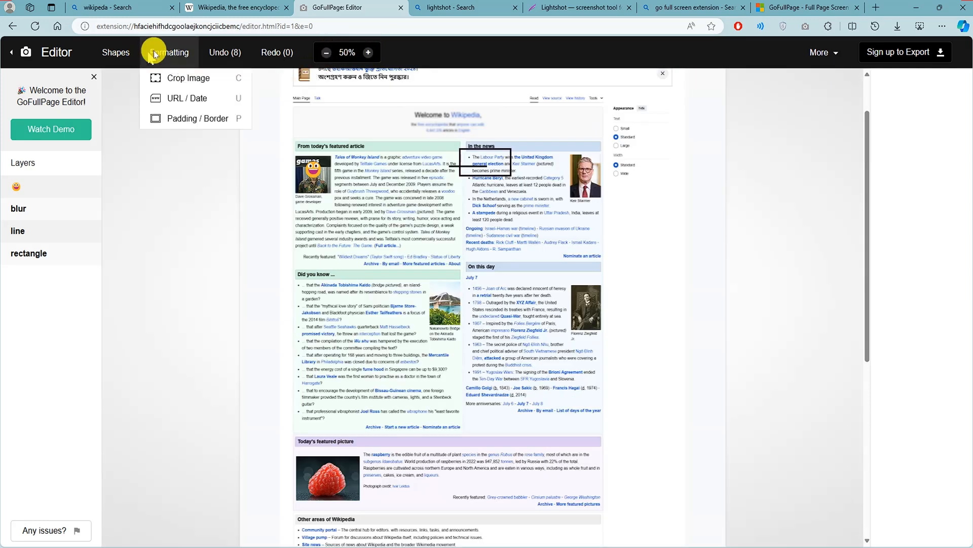
left_click(182, 88)
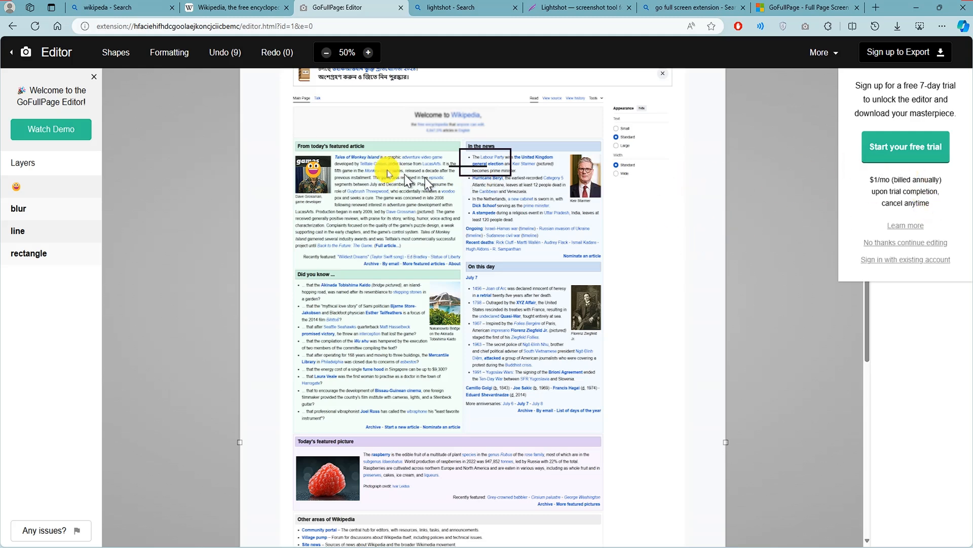
mouse_move(170, 53)
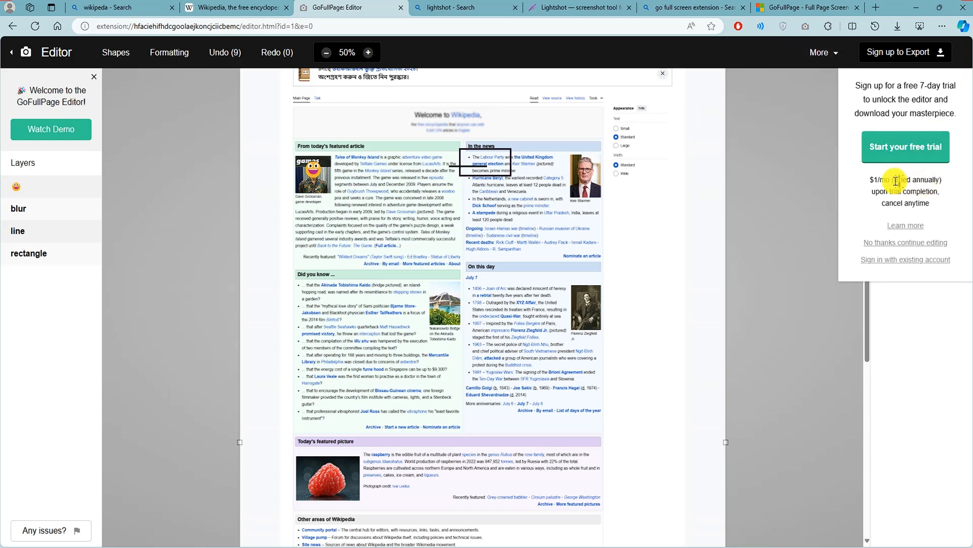
left_click_drag(871, 178, 951, 185)
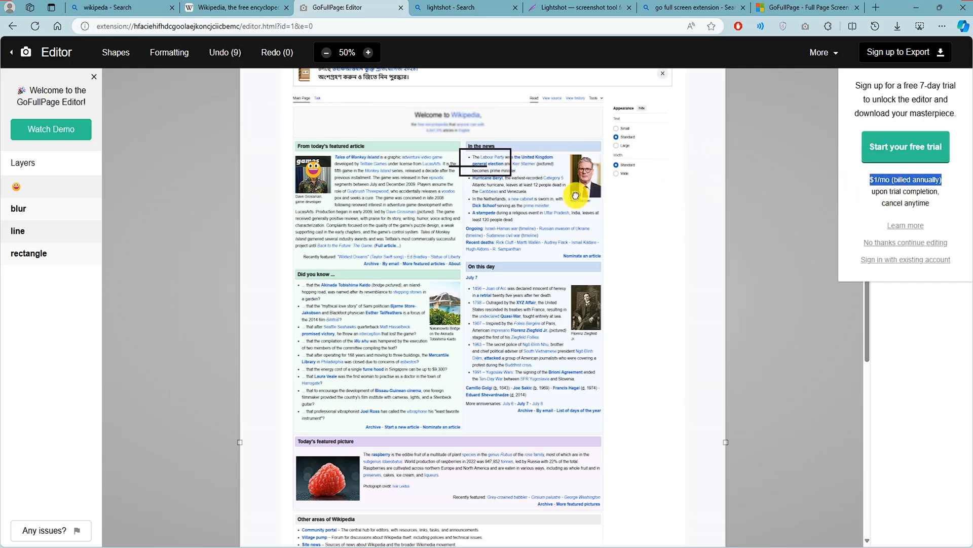
left_click(822, 52)
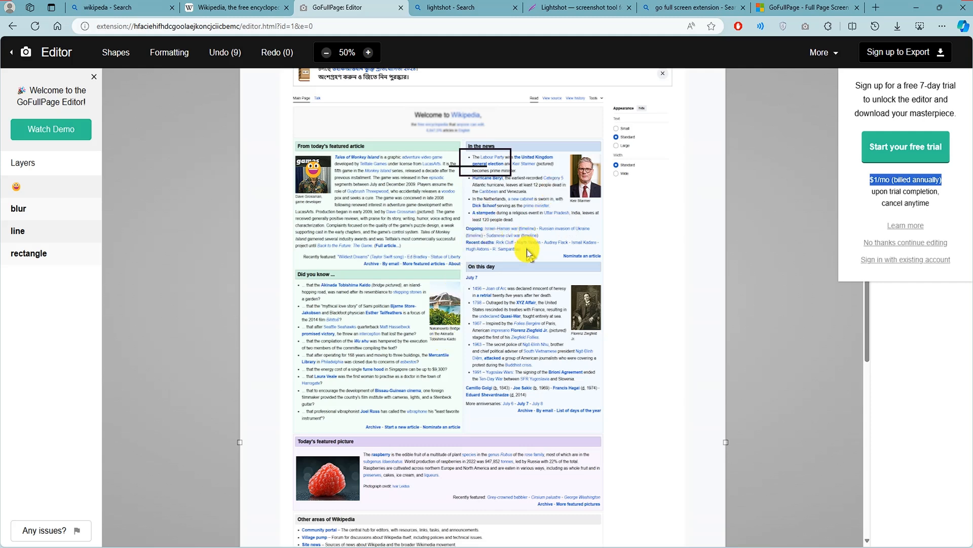
left_click(486, 260)
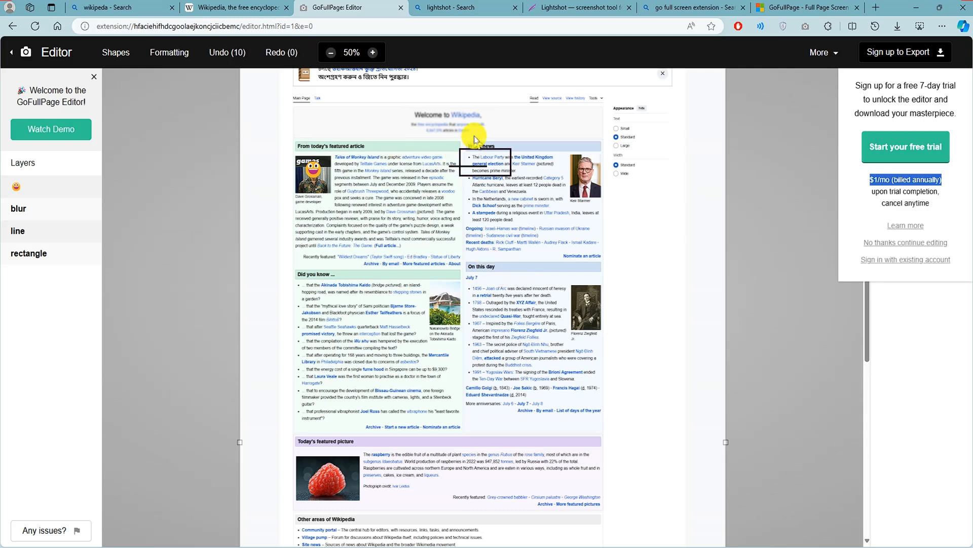
left_click(127, 60)
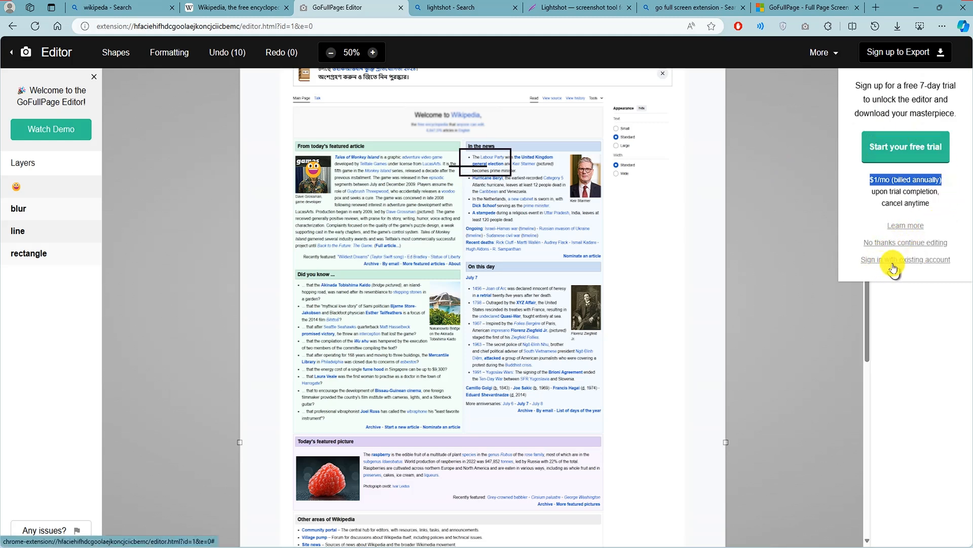
Step: Open GoFullPage's files list and its Options page, and check the original Wikipedia page
left_click(835, 57)
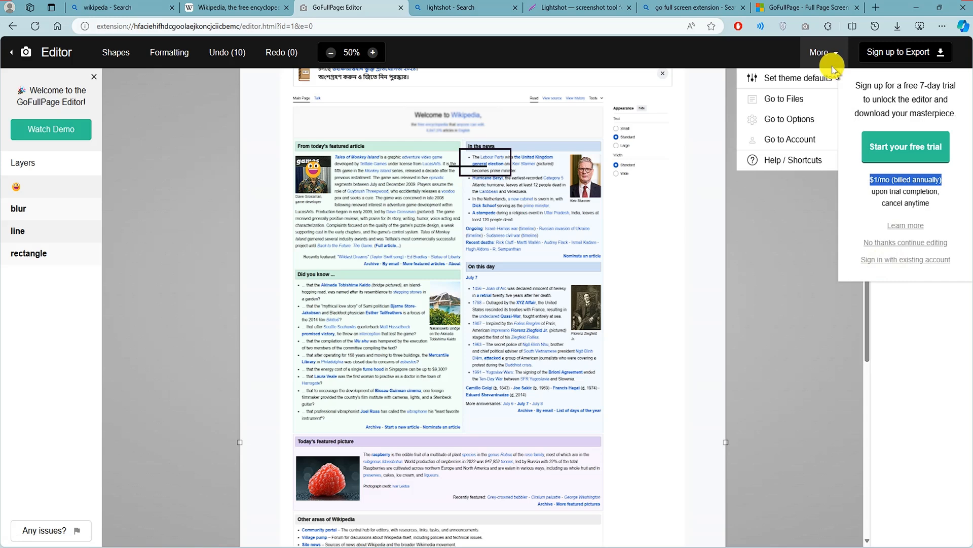
left_click(801, 104)
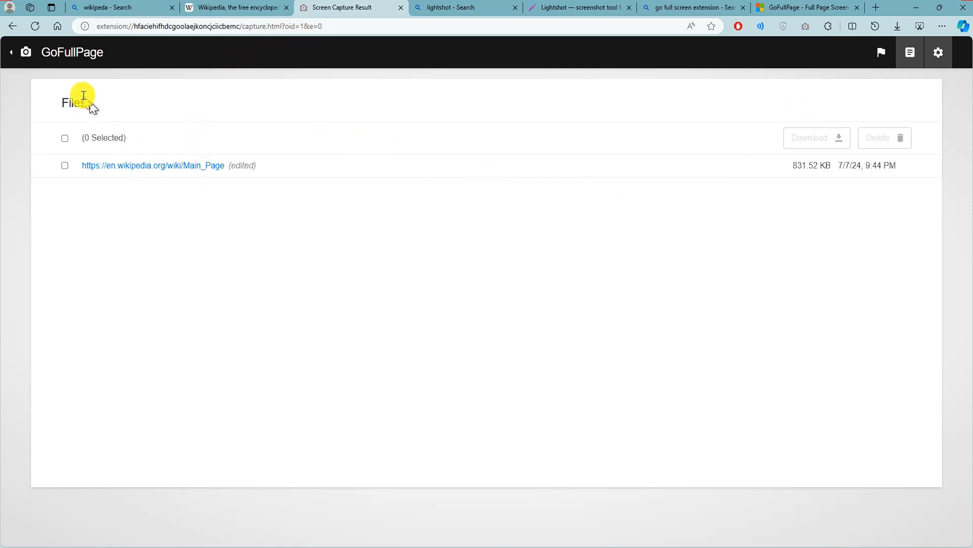
left_click(937, 53)
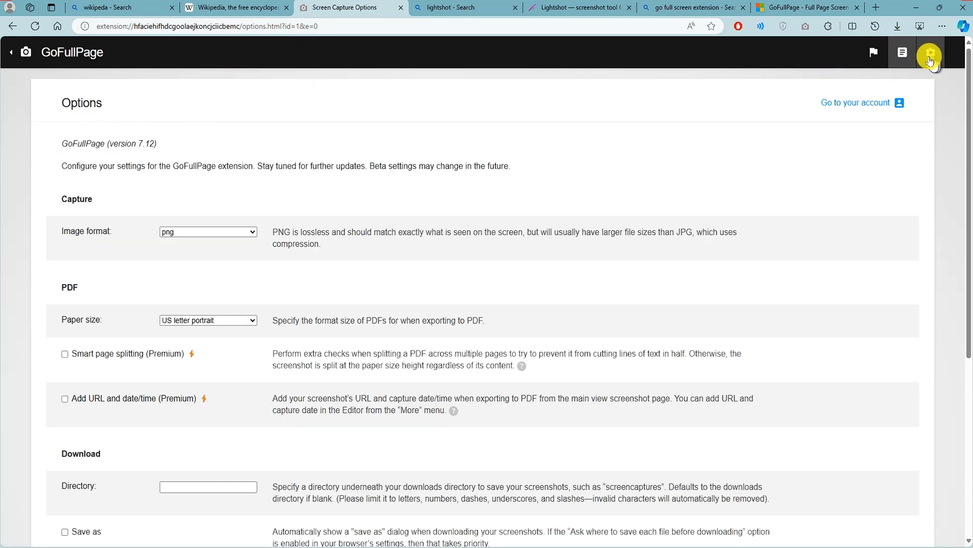
left_click(234, 7)
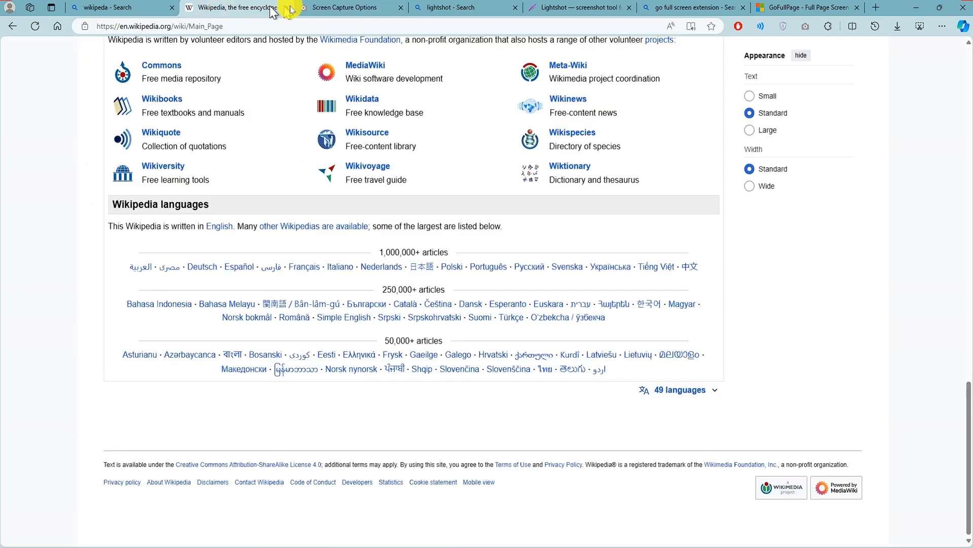
left_click(345, 7)
Step: Download the Wikipedia Main_Page capture from the files list, allowing the extension to manage downloads, and save the file
left_click(905, 51)
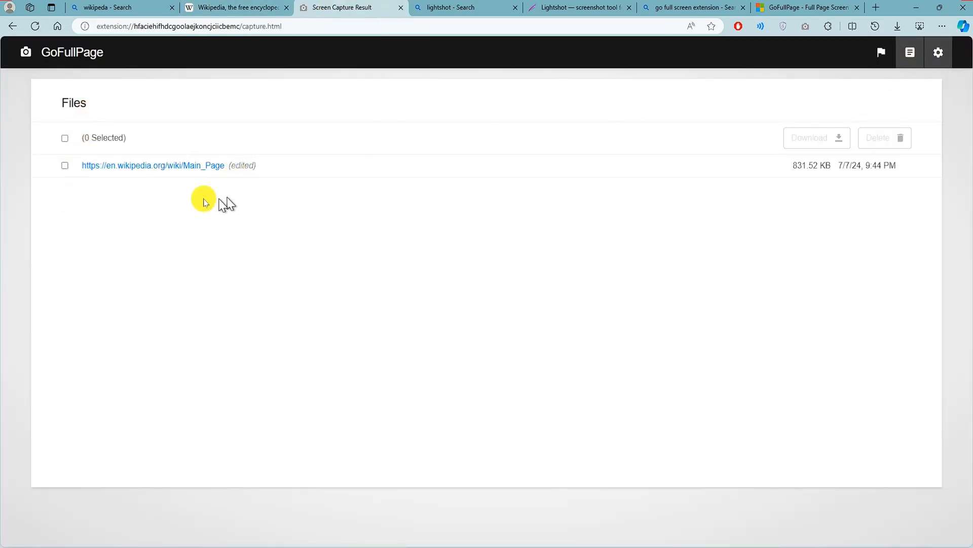
left_click(65, 165)
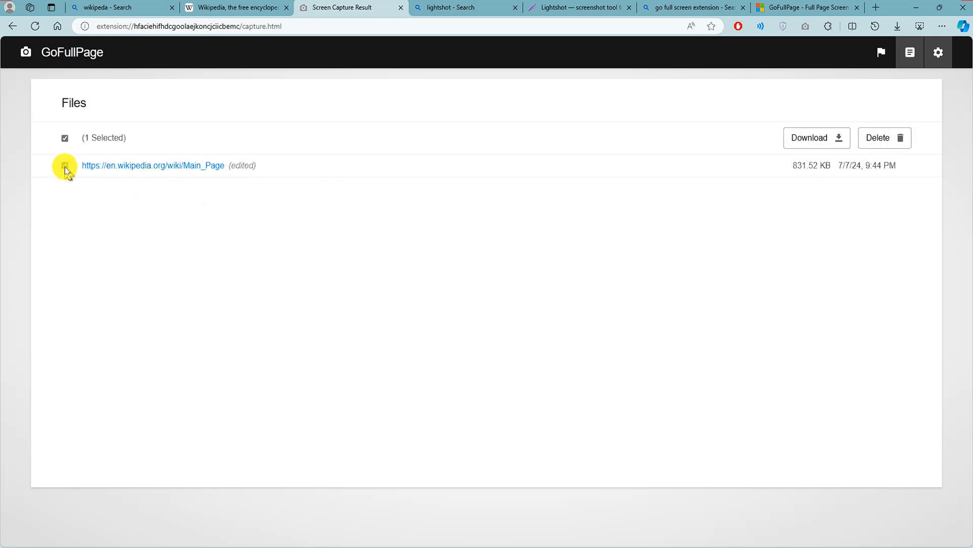
left_click(787, 145)
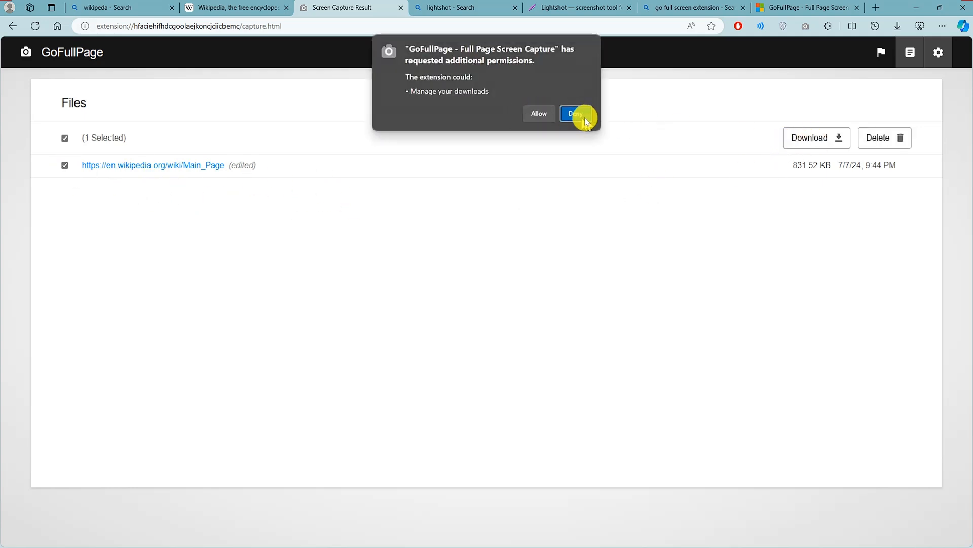
left_click(543, 114)
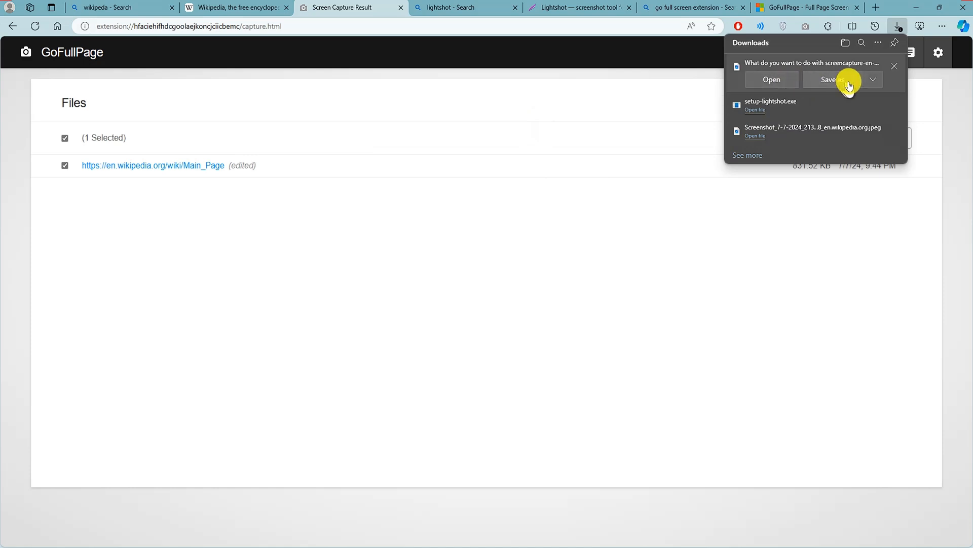
left_click(865, 98)
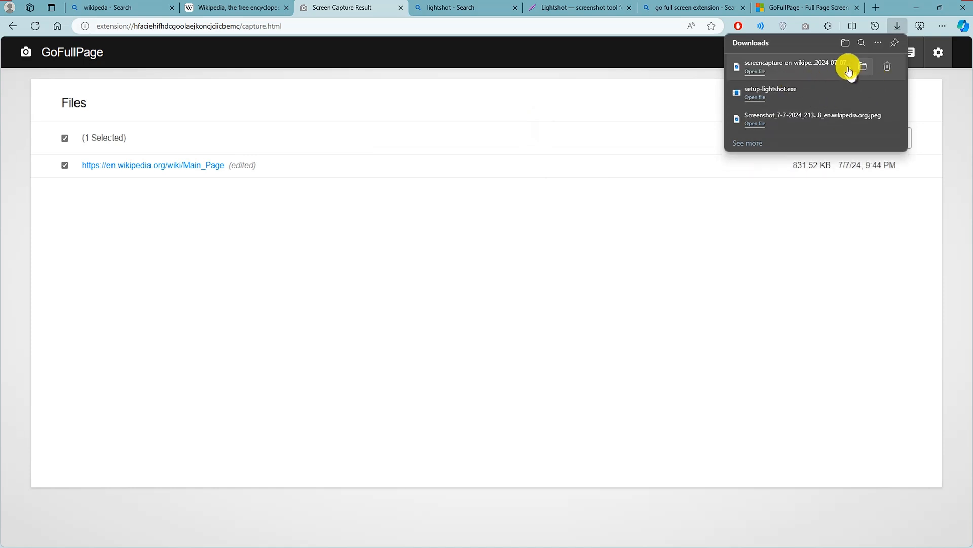
Step: Dismiss the downloads list and go back to the annotated capture in the GoFullPage editor
left_click(304, 121)
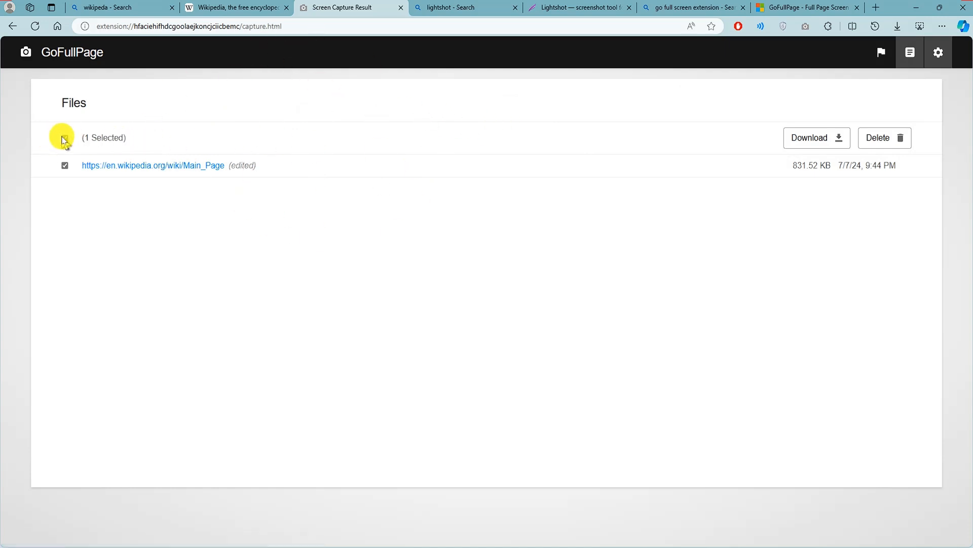
left_click(84, 56)
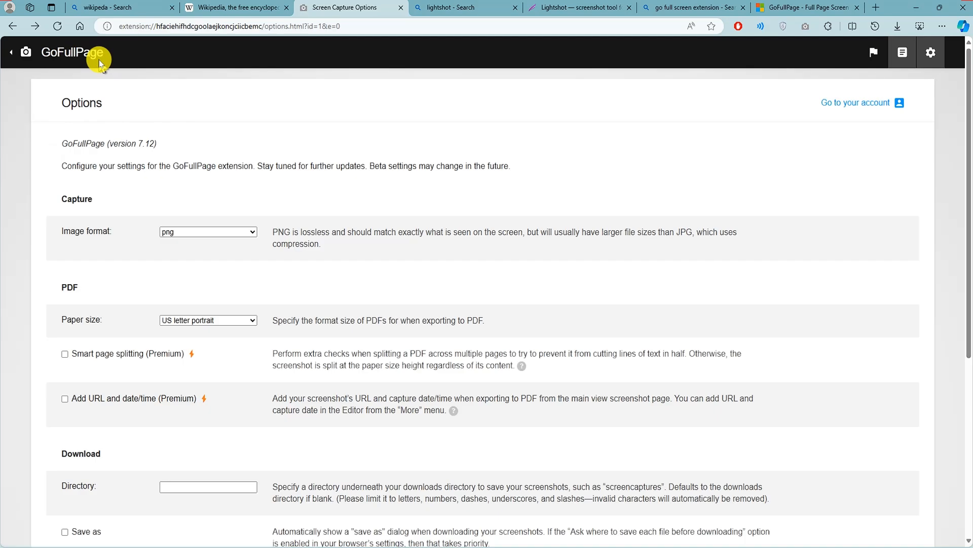
left_click(98, 57)
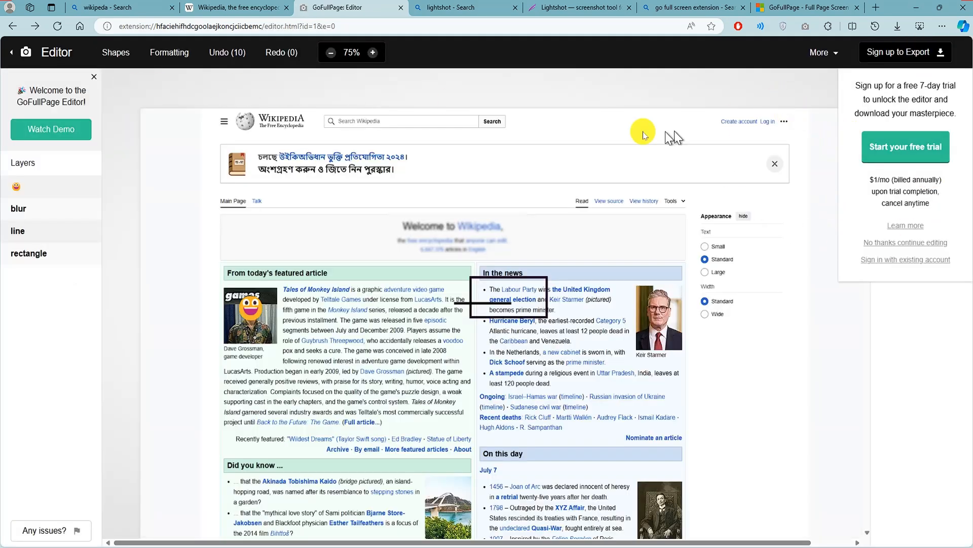
Step: Visit the GoFullPage files list, close the GoFullPage editor tab and return to the Wikipedia Main Page
left_click(834, 54)
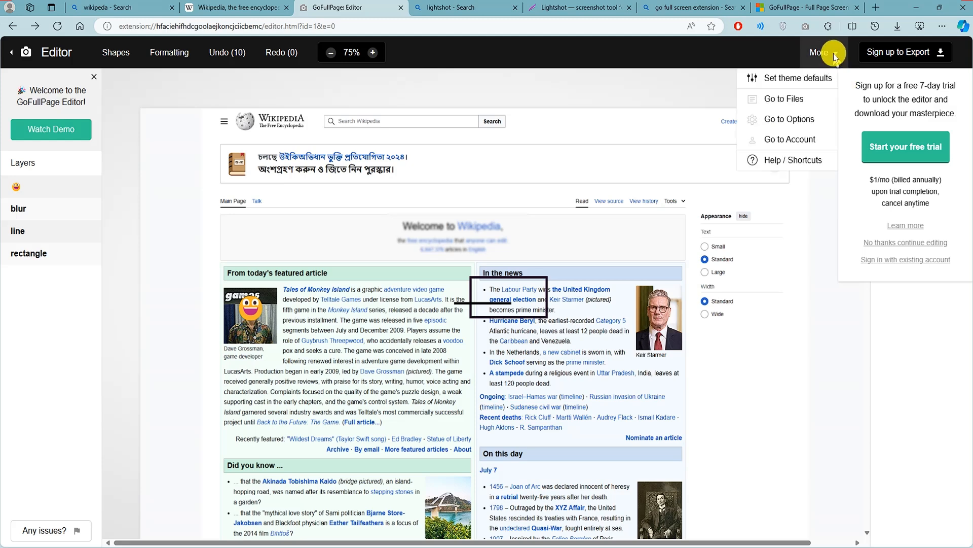
left_click(776, 98)
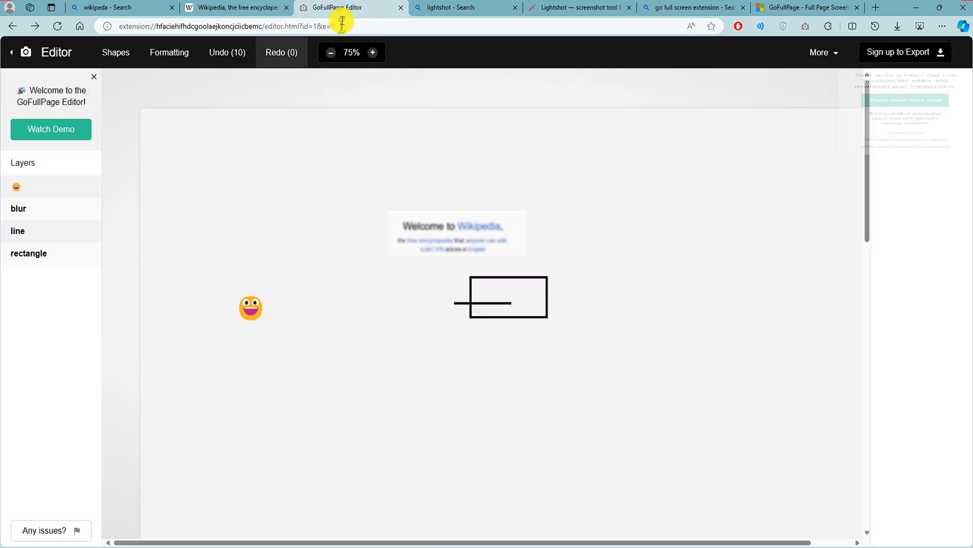
key("ctrl+w")
scroll(949, 289, "up", 5)
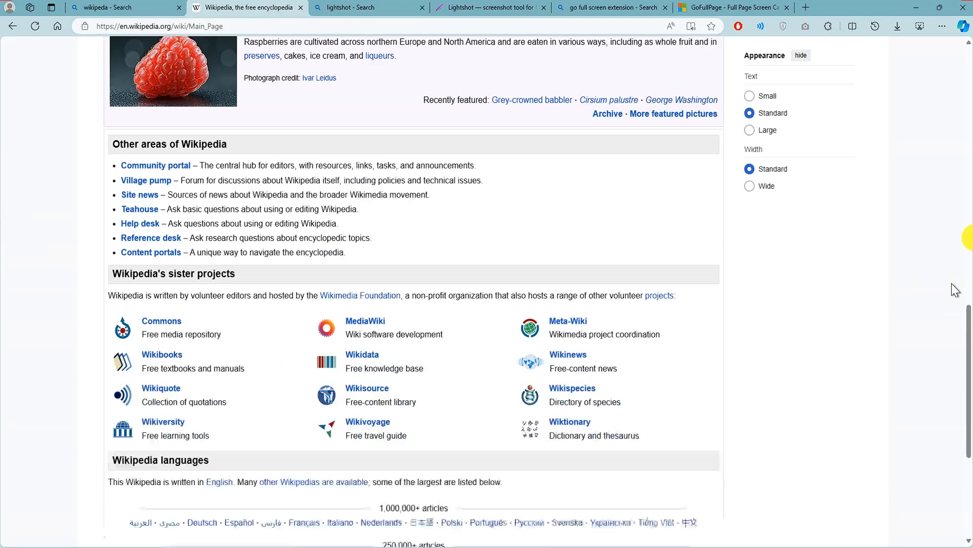
Step: Capture the full Wikipedia Main Page with GoFullPage and save the downloaded screenshot file
left_click(805, 25)
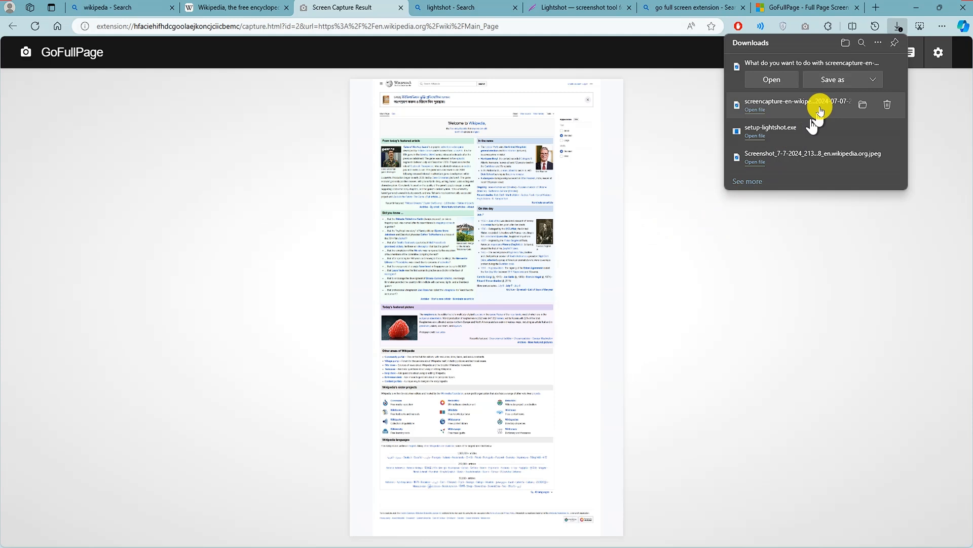
left_click(872, 79)
left_click(854, 98)
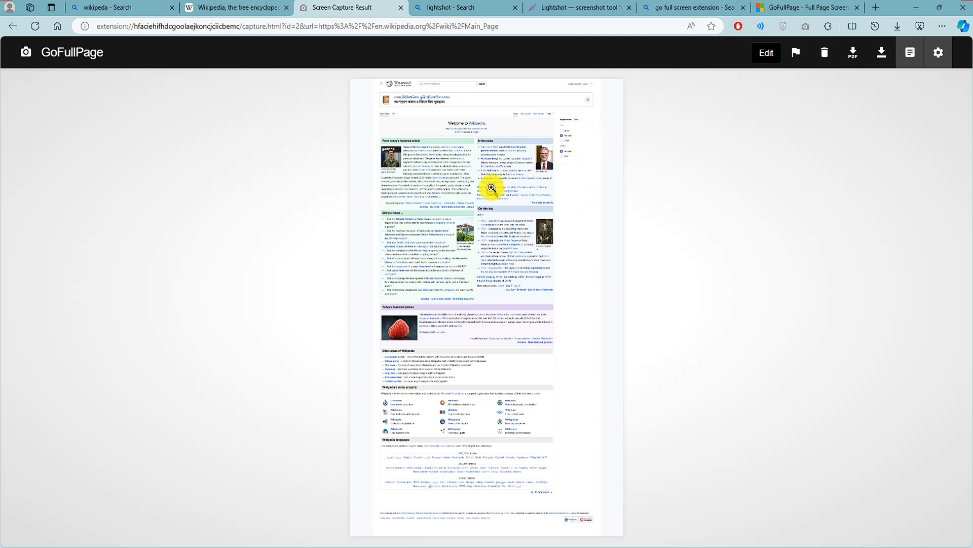
right_click(500, 175)
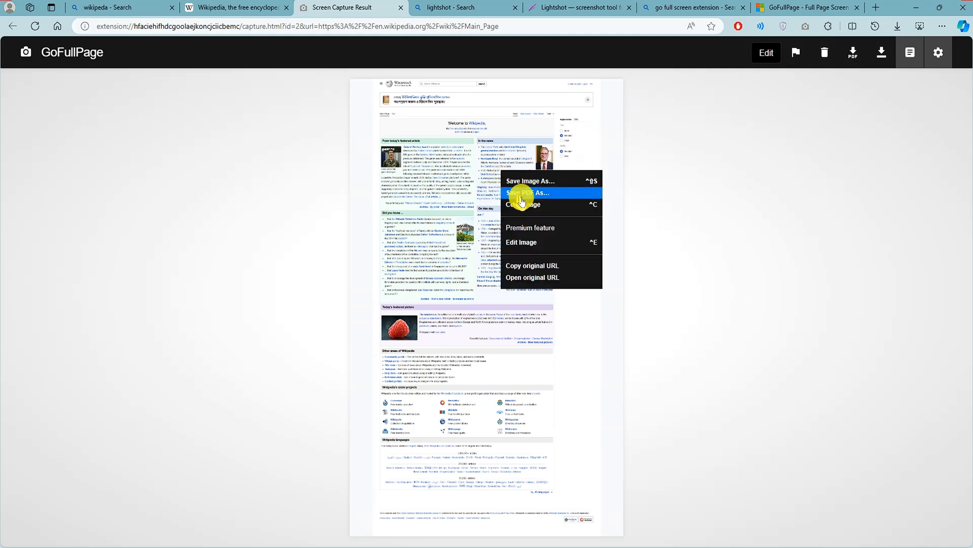
left_click(704, 269)
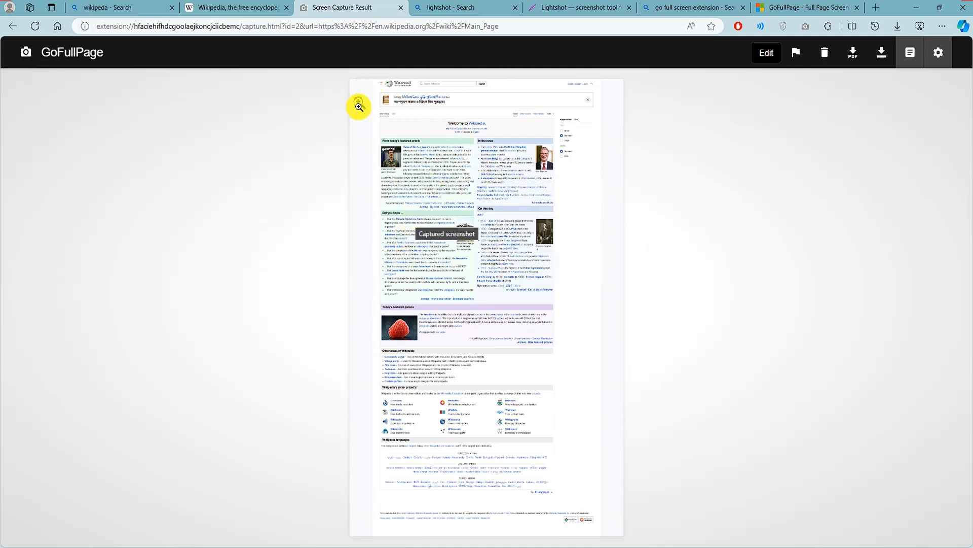
Step: Switch to the saved Wikipedia Main Page PNG in the image viewer and examine its text quality at different zoom levels
key("alt+Tab")
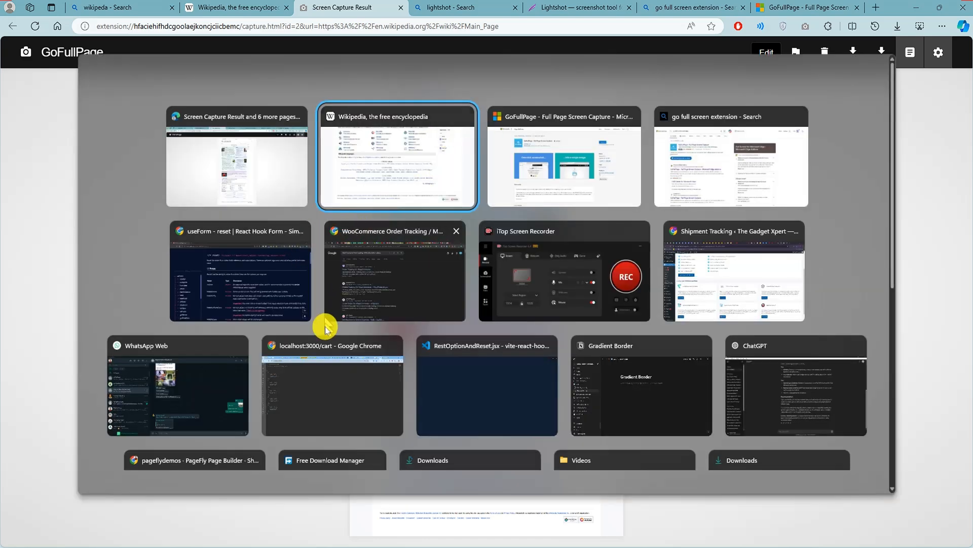
scroll(591, 276, "down", 5)
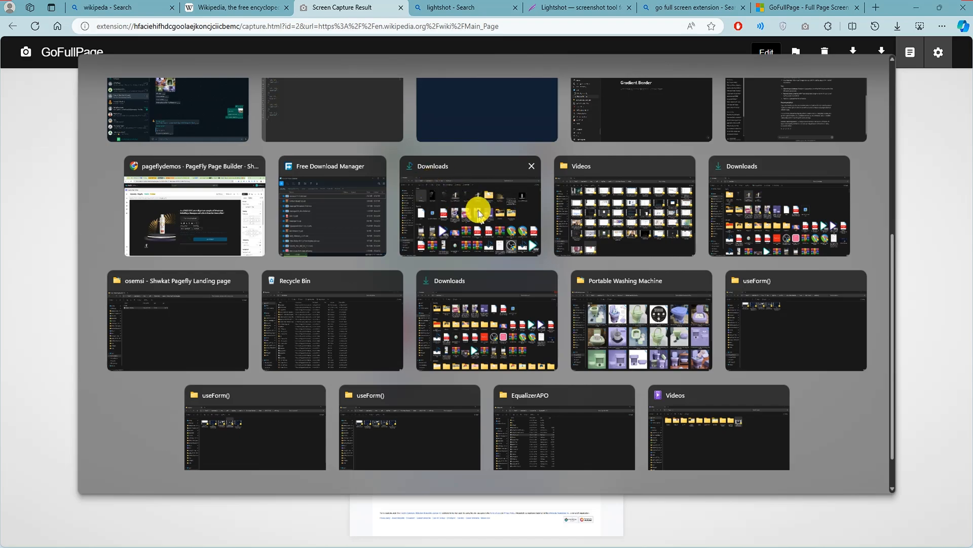
key("Escape")
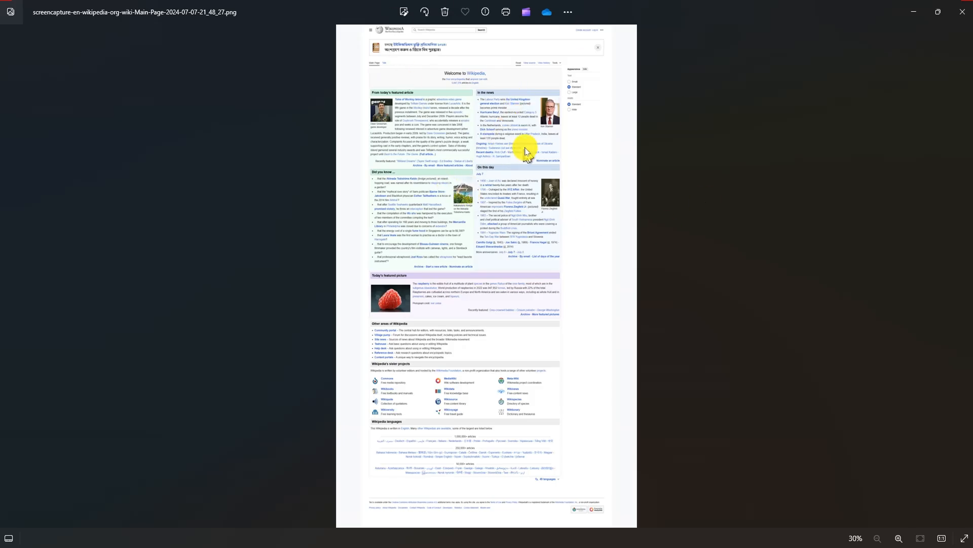
scroll(522, 149, "up", 4)
scroll(519, 153, "up", 6)
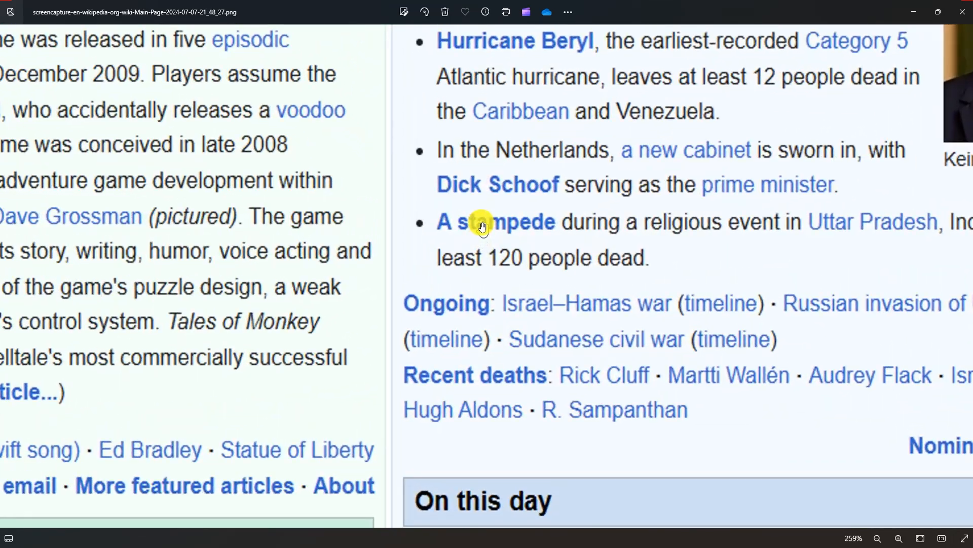
scroll(484, 223, "down", 5)
scroll(522, 230, "down", 5)
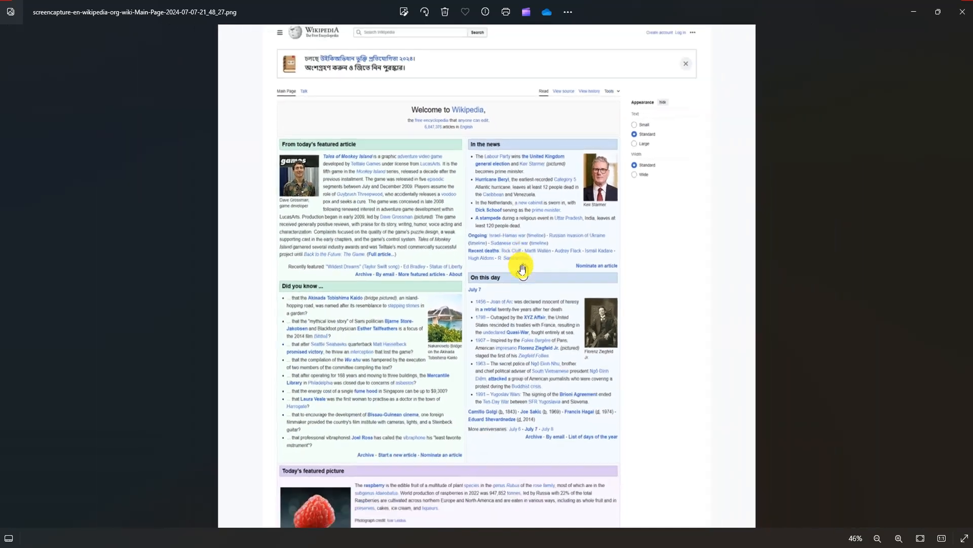
scroll(536, 287, "up", 3)
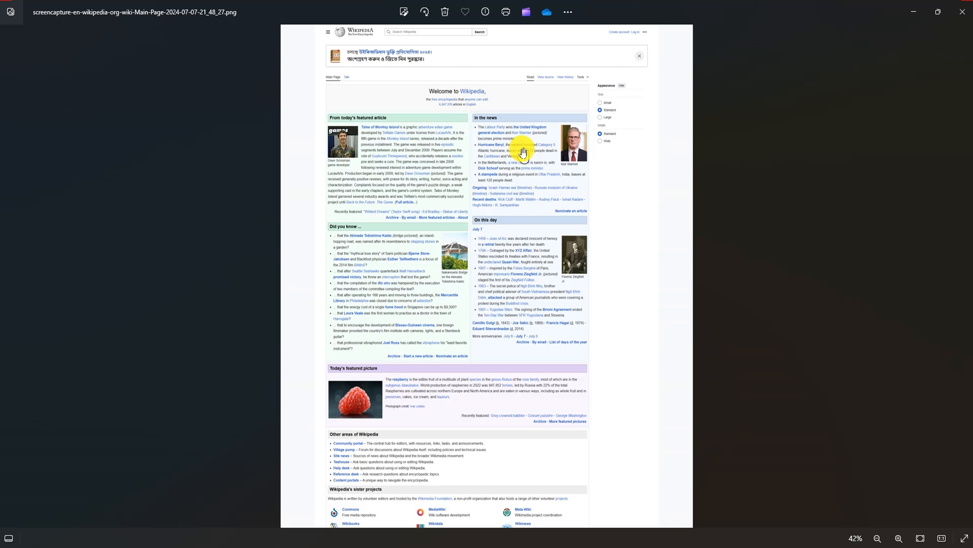
Step: Crop the saved screenshot to its upper part, 1912 x 851 pixels, and save it over the original file
key("ctrl+e")
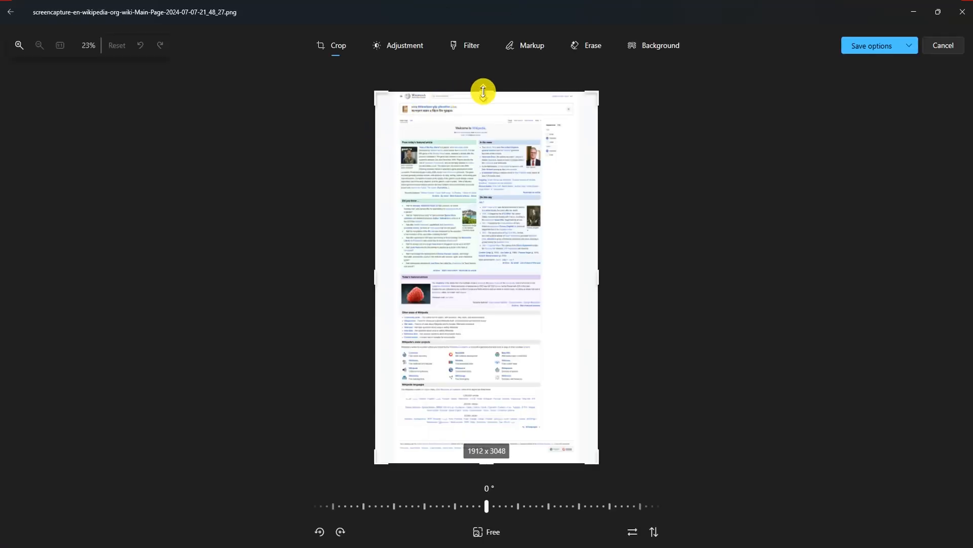
mouse_move(483, 92)
left_mouse_down()
mouse_move(478, 129)
mouse_move(491, 91)
left_mouse_up()
left_click_drag(492, 451, 521, 187)
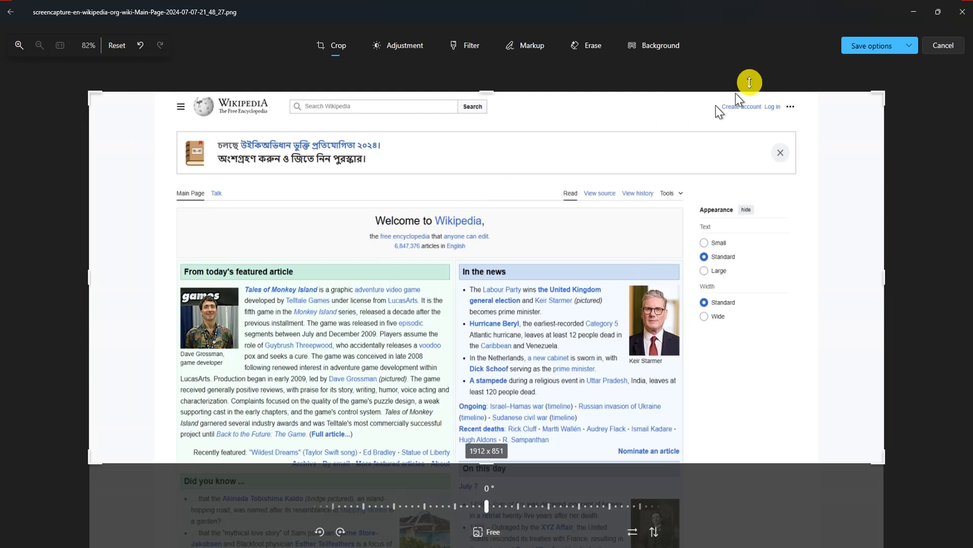
left_click(910, 46)
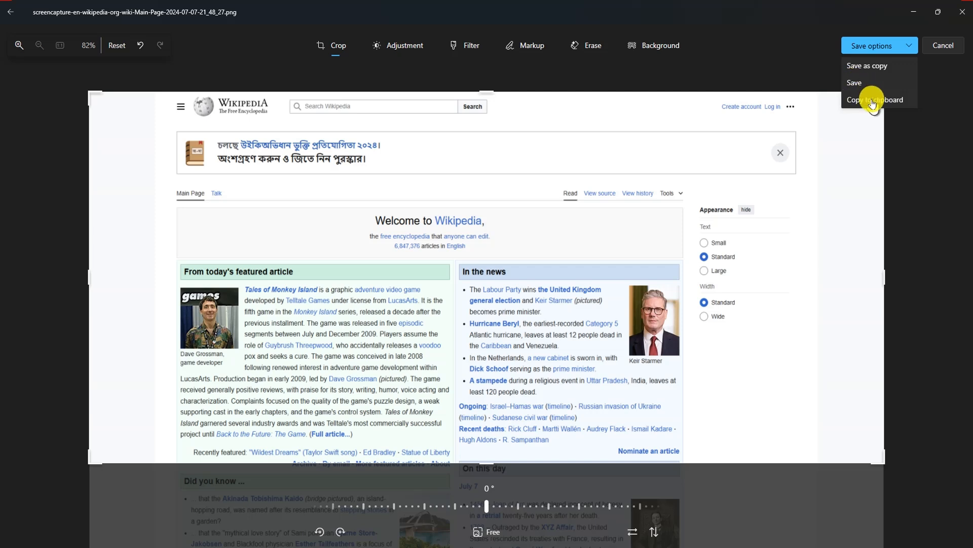
left_click(849, 85)
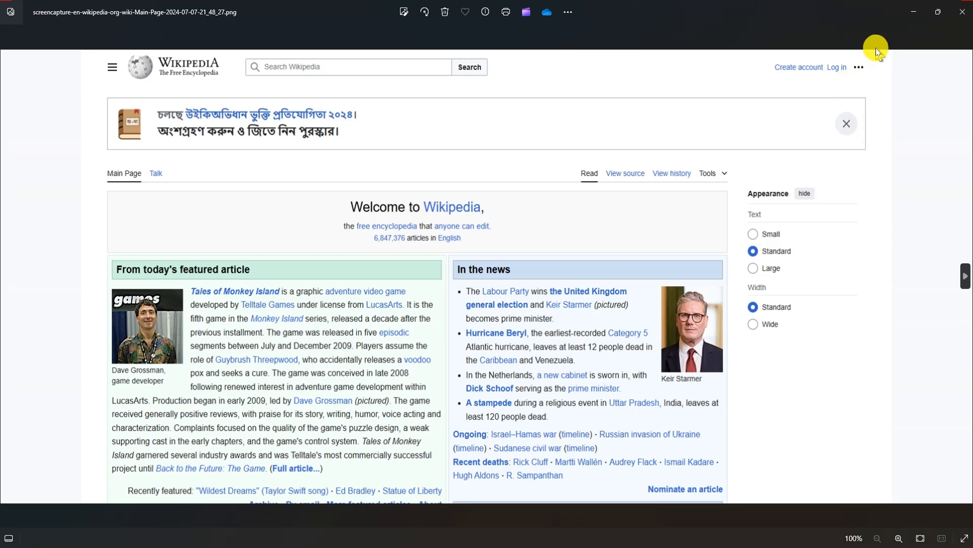
Step: Switch back to the Wikipedia Main Page in the browser and close the banner above the welcome heading
key("alt+Tab")
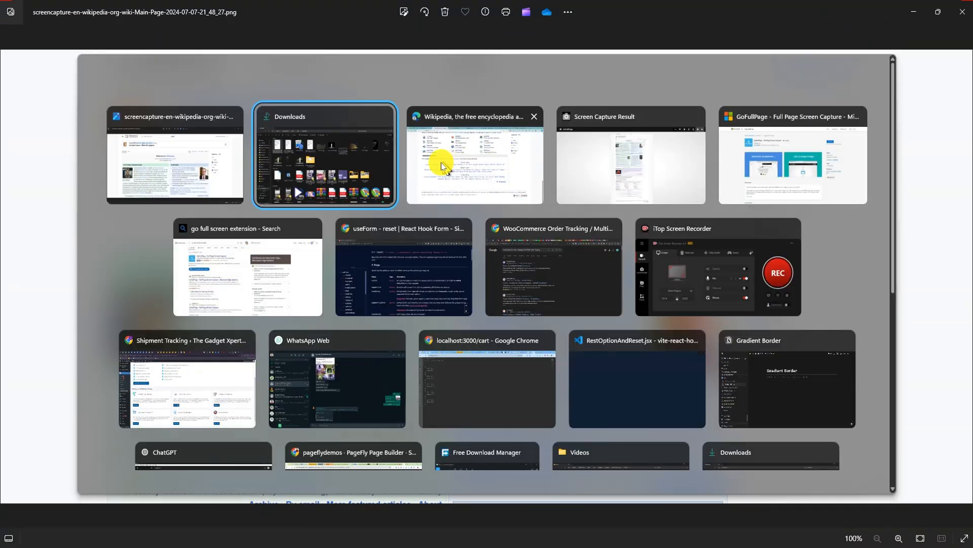
left_click(480, 169)
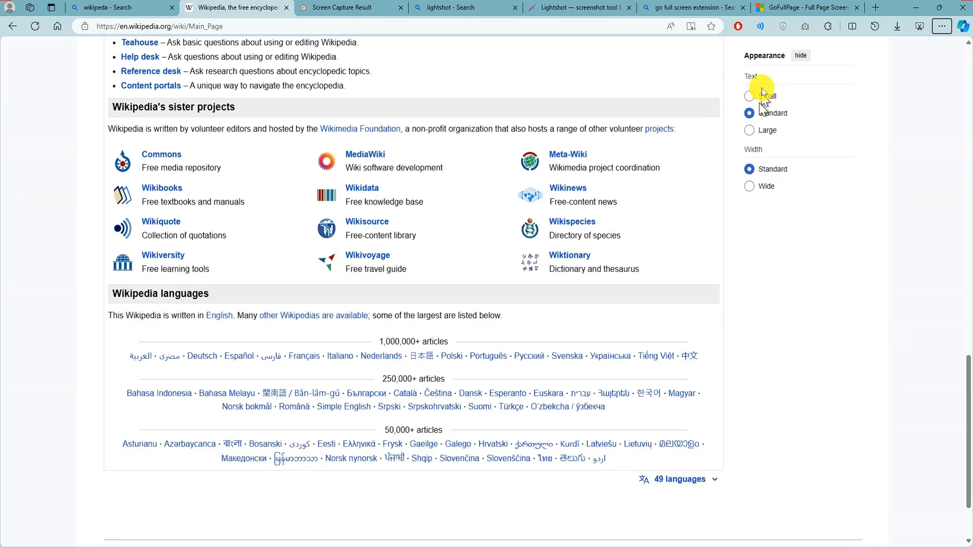
scroll(936, 73, "up", 12)
scroll(865, 409, "up", 12)
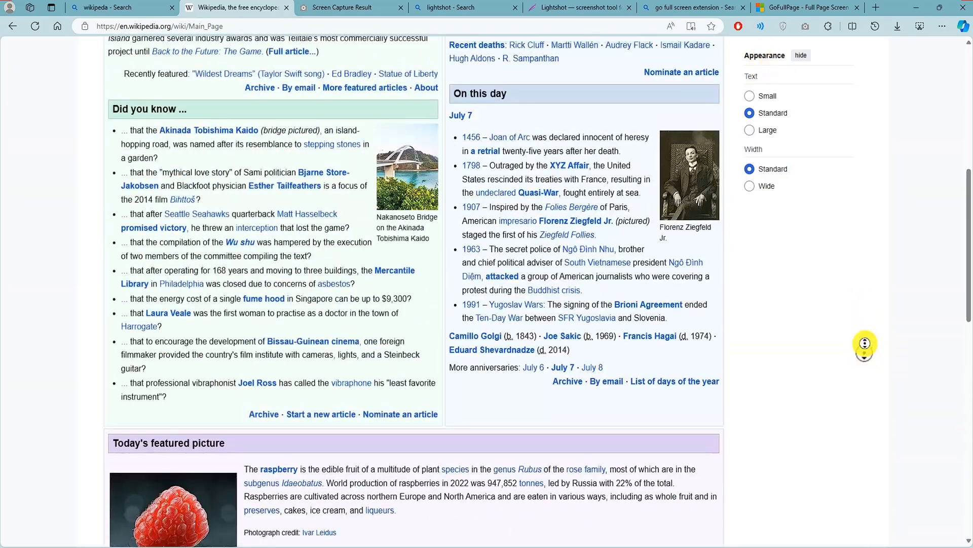
left_click(844, 110)
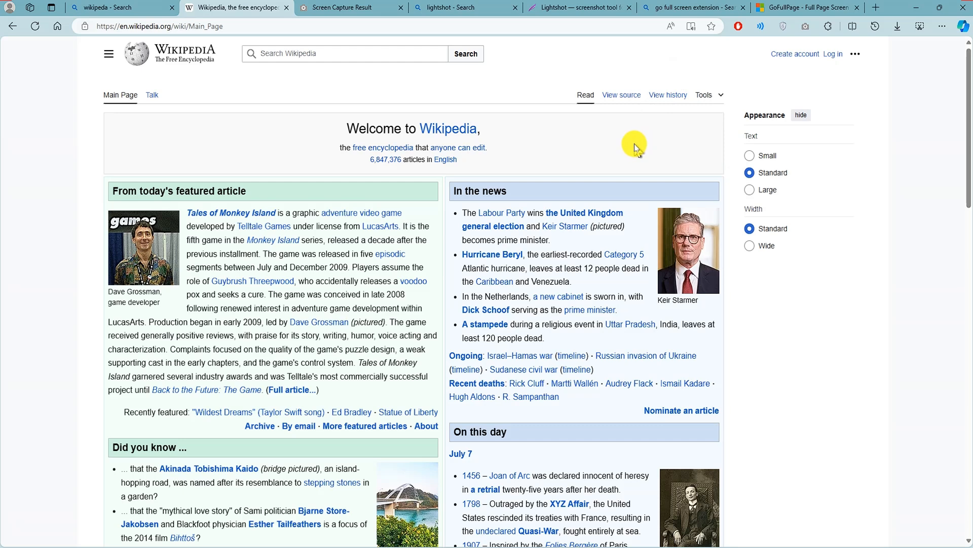
Step: Open the developer tools on the Wikipedia page and set the responsive viewport dimensions to 1920 x 1080
left_click(941, 26)
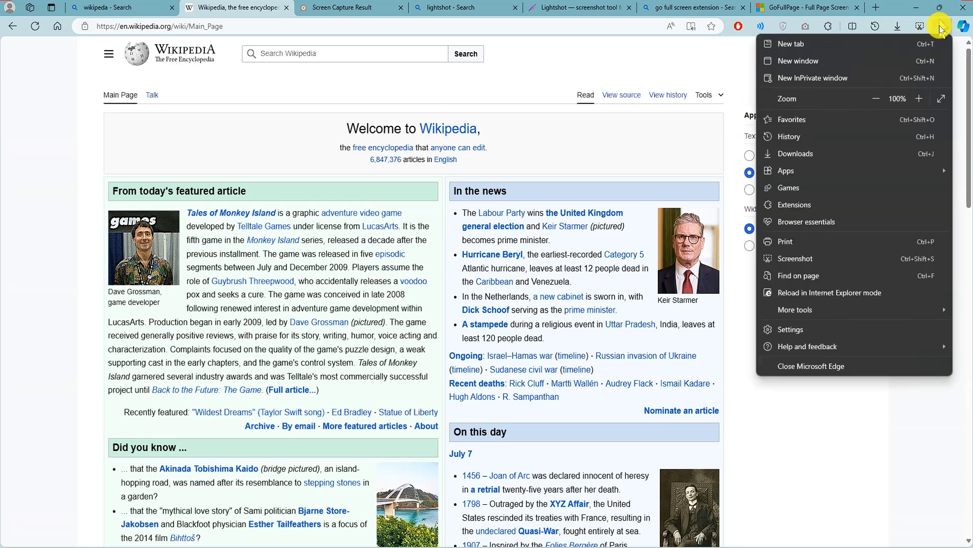
left_click(826, 449)
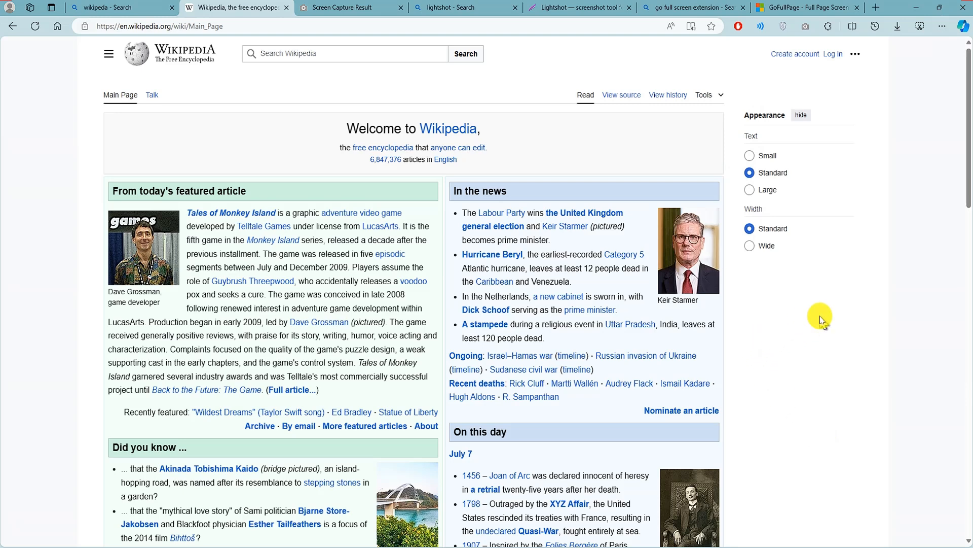
key("F12")
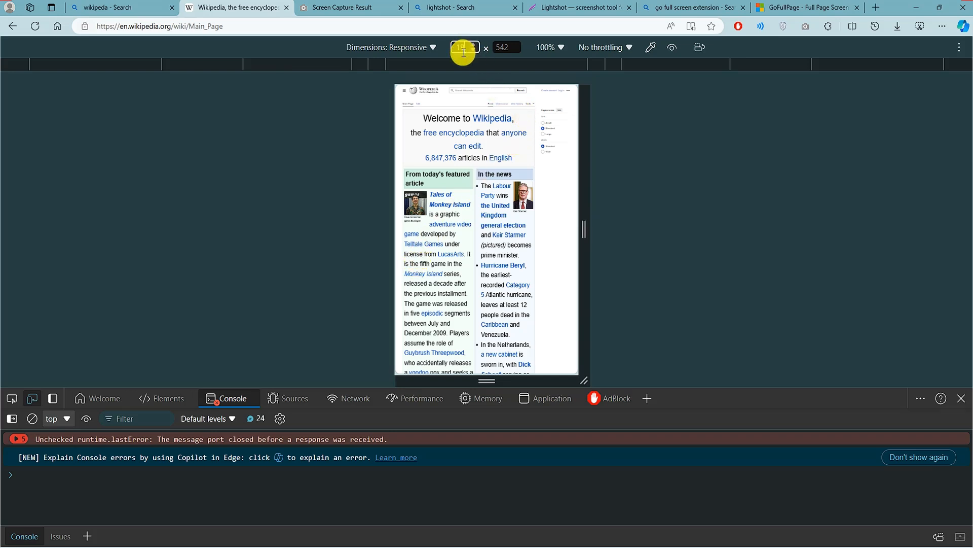
key("Tab")
type("10")
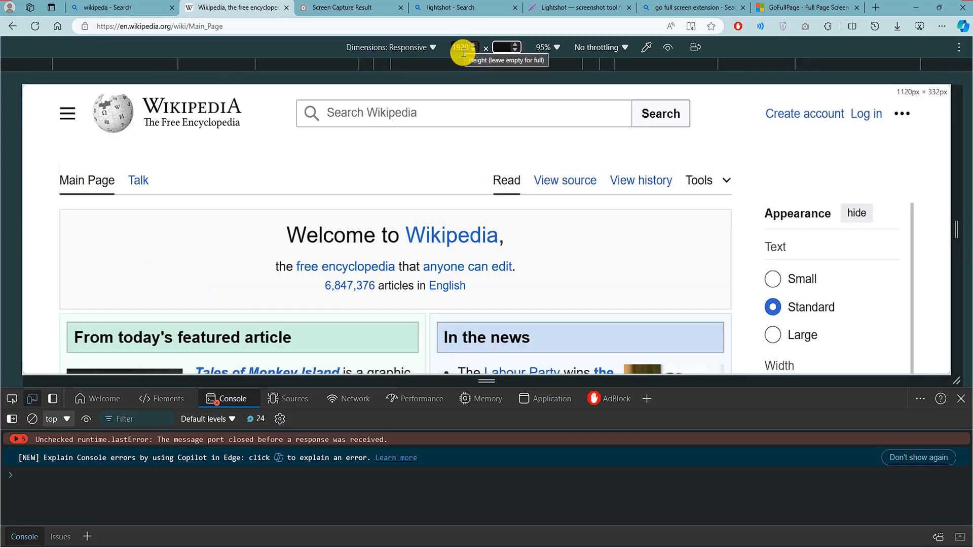
type("80")
key("Return")
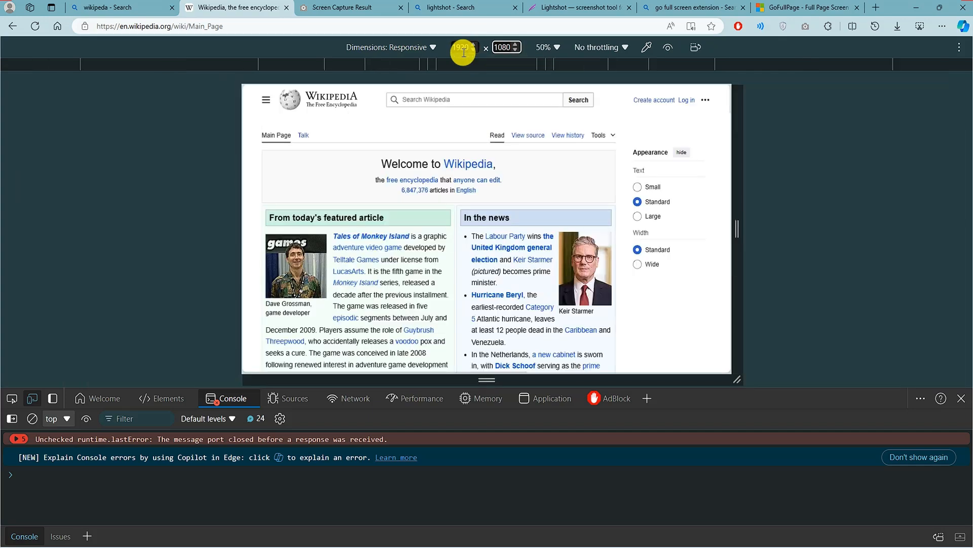
Step: Look through the page in the emulated viewport, turn off device emulation and close the developer tools
scroll(391, 210, "down", 6)
scroll(394, 282, "down", 5)
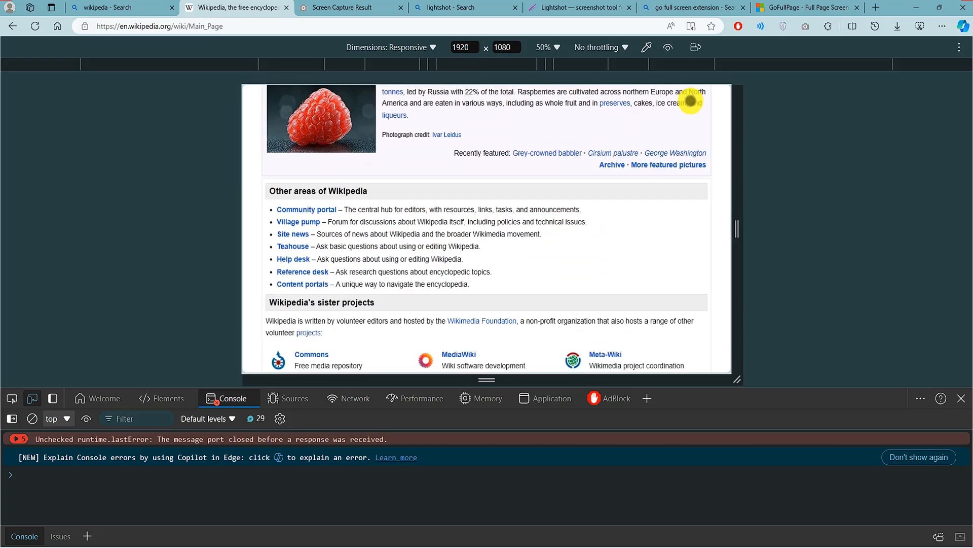
scroll(706, 227, "up", 6)
scroll(387, 169, "up", 6)
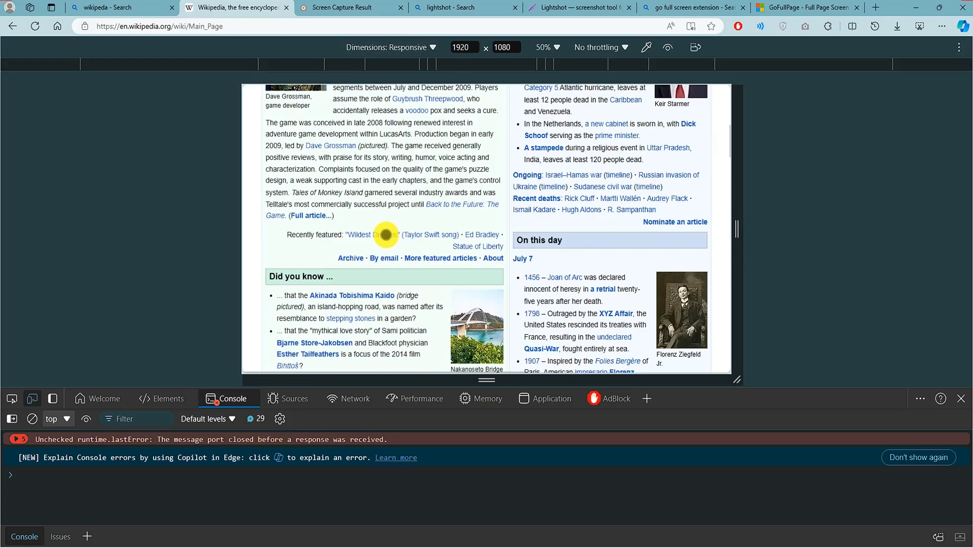
left_click(503, 51)
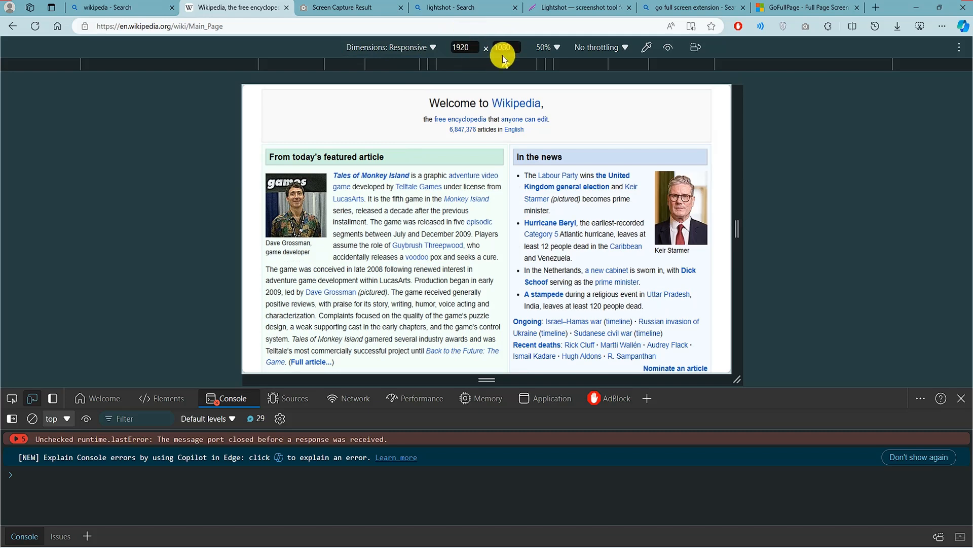
scroll(370, 185, "up", 2)
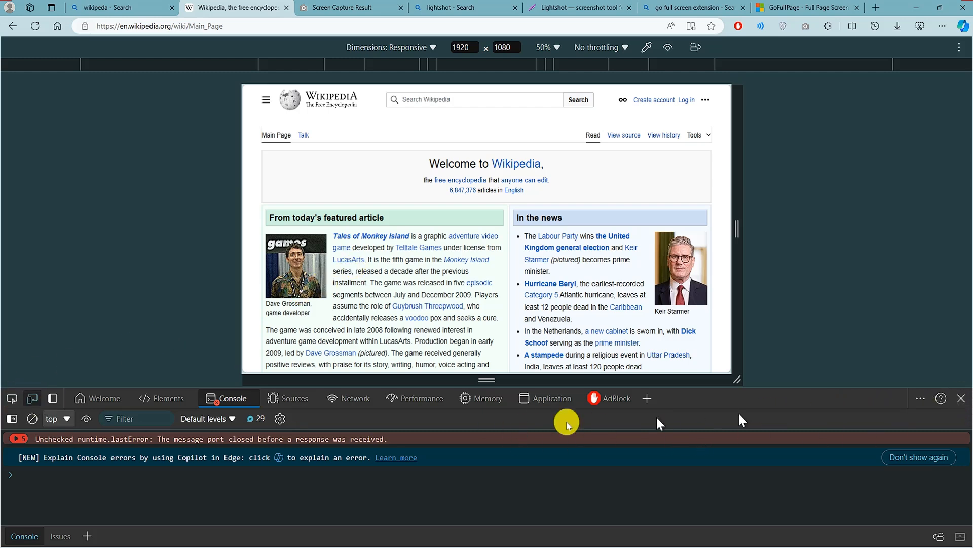
left_click(39, 400)
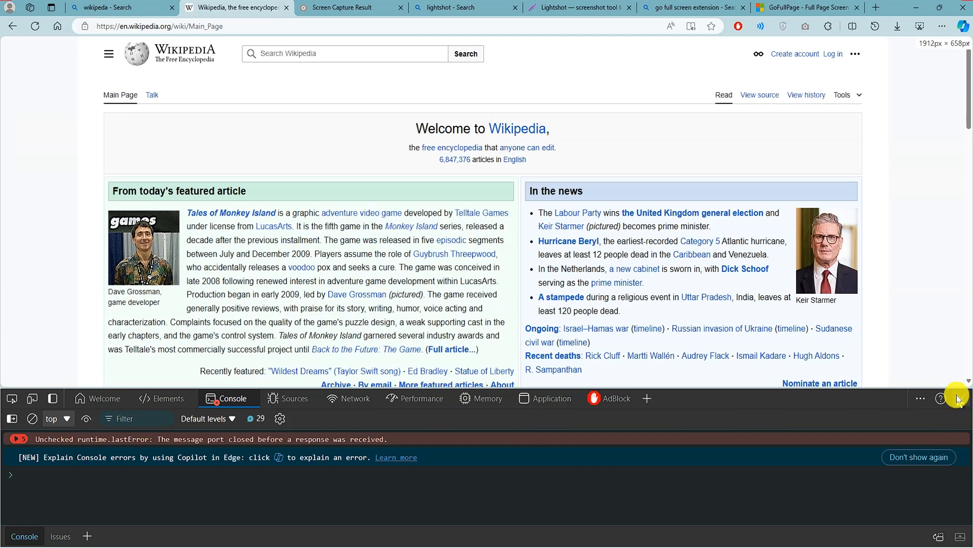
left_click(958, 399)
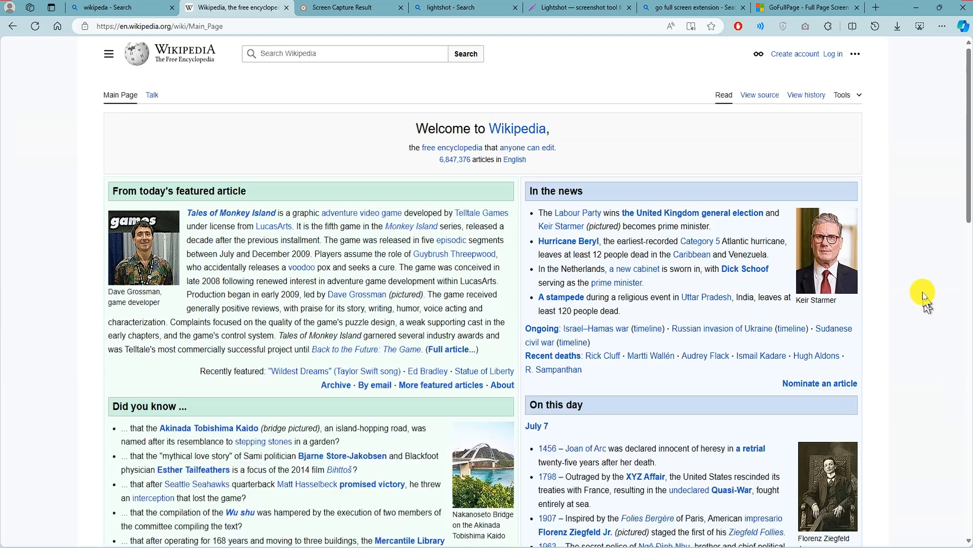
Step: Reopen the developer tools on the Wikipedia page from the browser's own options and enlarge their docked area
left_click(943, 29)
mouse_move(806, 317)
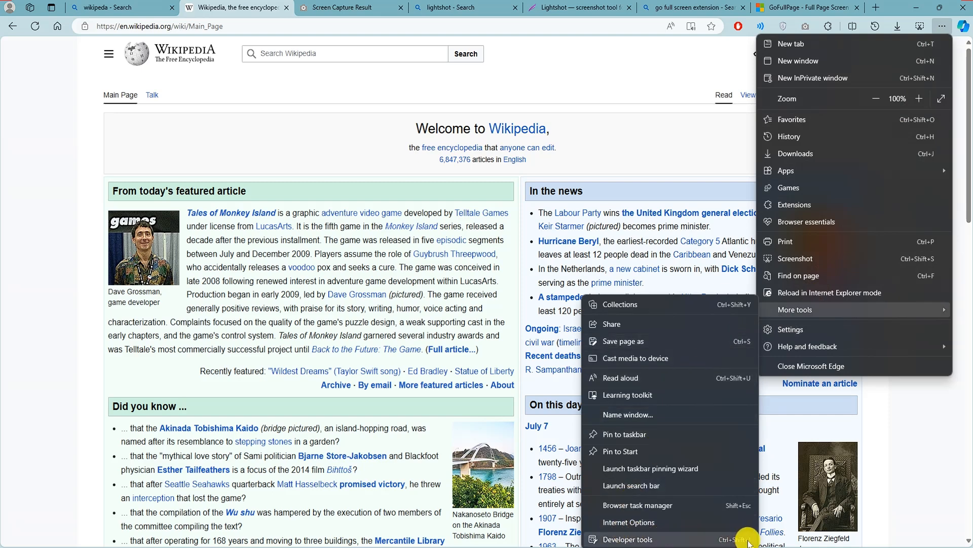
left_click(749, 542)
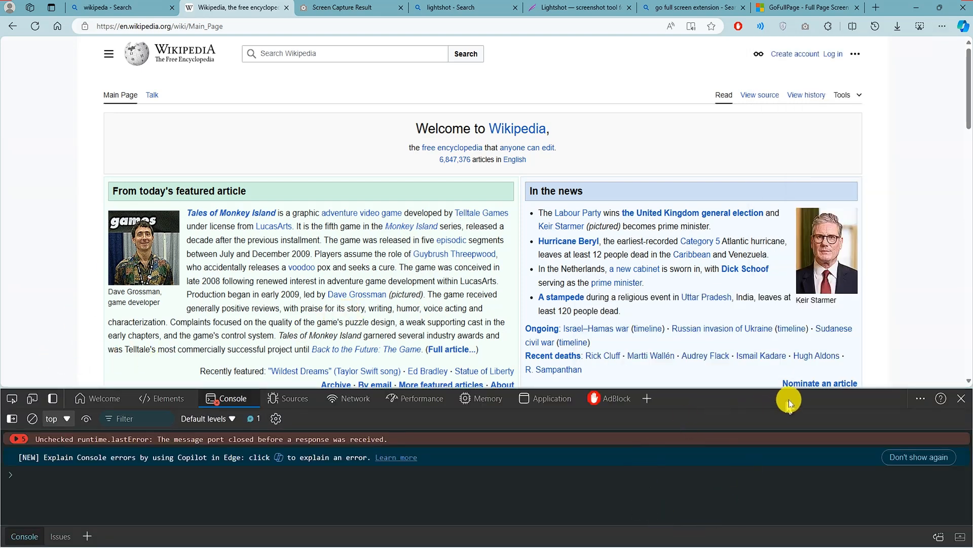
left_click_drag(796, 388, 806, 349)
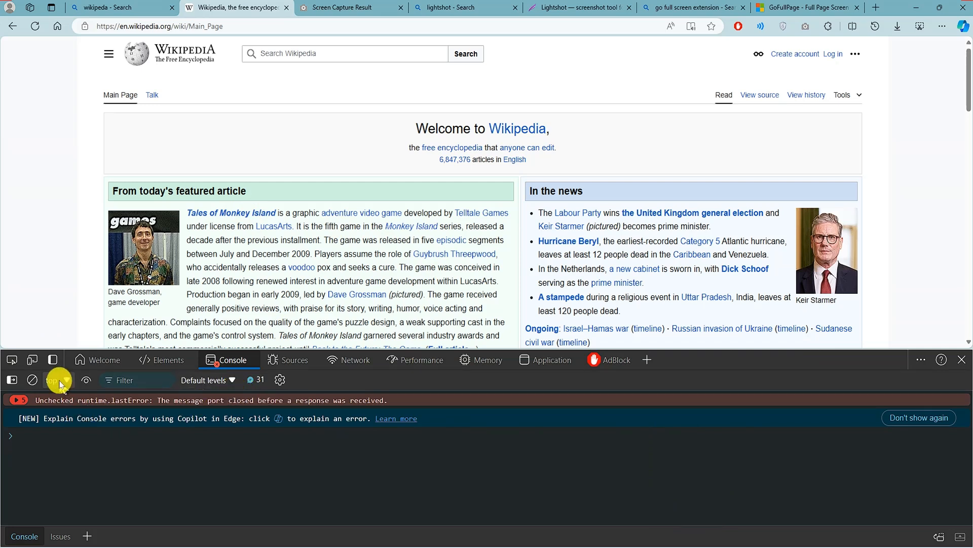
Step: Turn on device emulation for the Wikipedia page and set the responsive viewport dimensions to 2560 x 1080
left_click(31, 364)
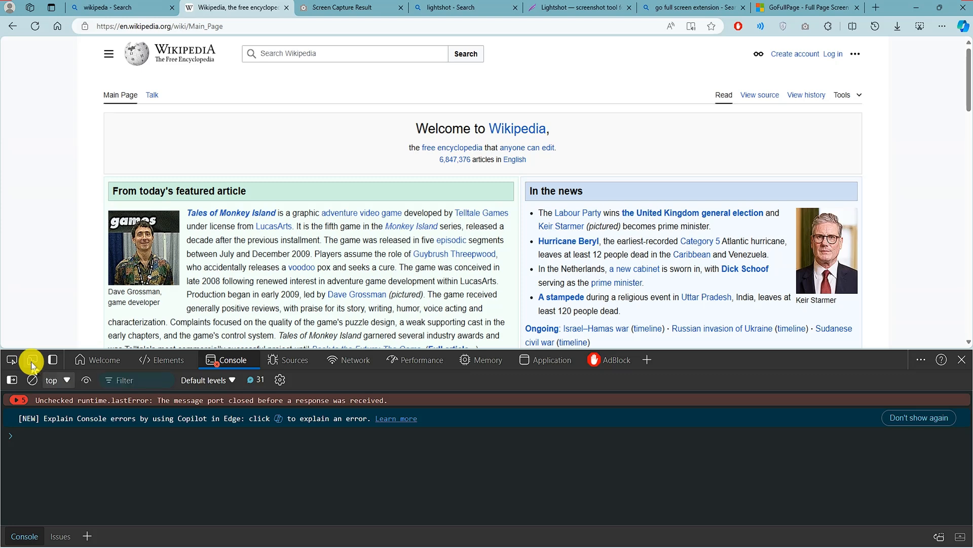
left_click(458, 46)
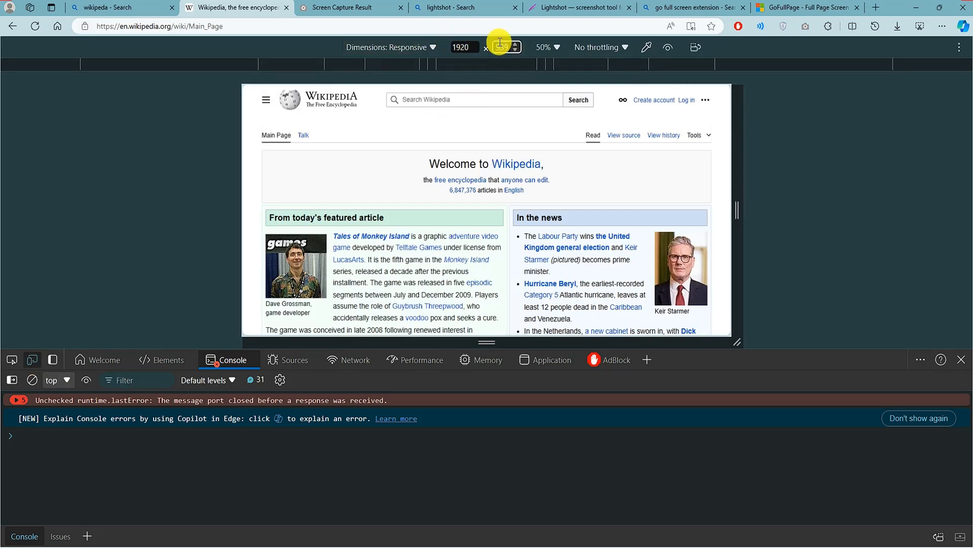
left_click(459, 47)
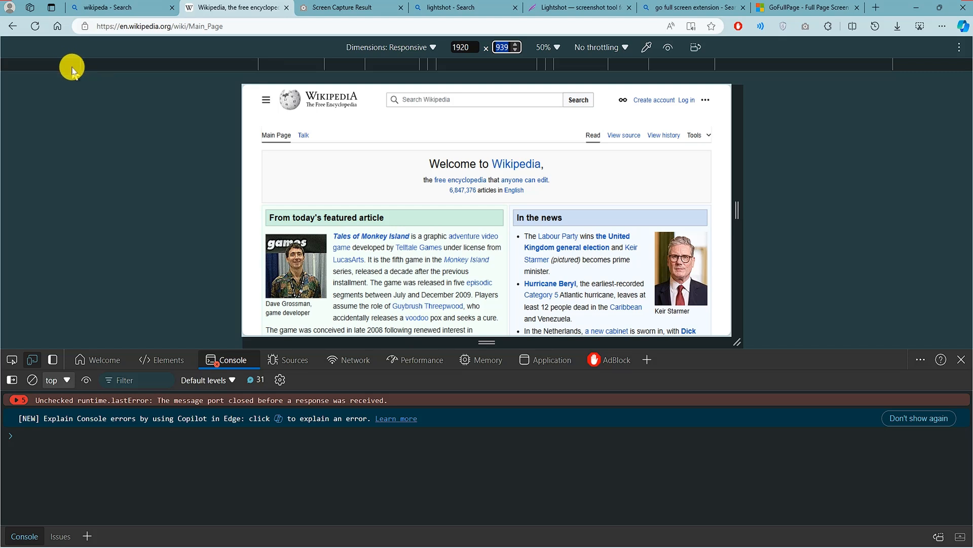
left_click(126, 65)
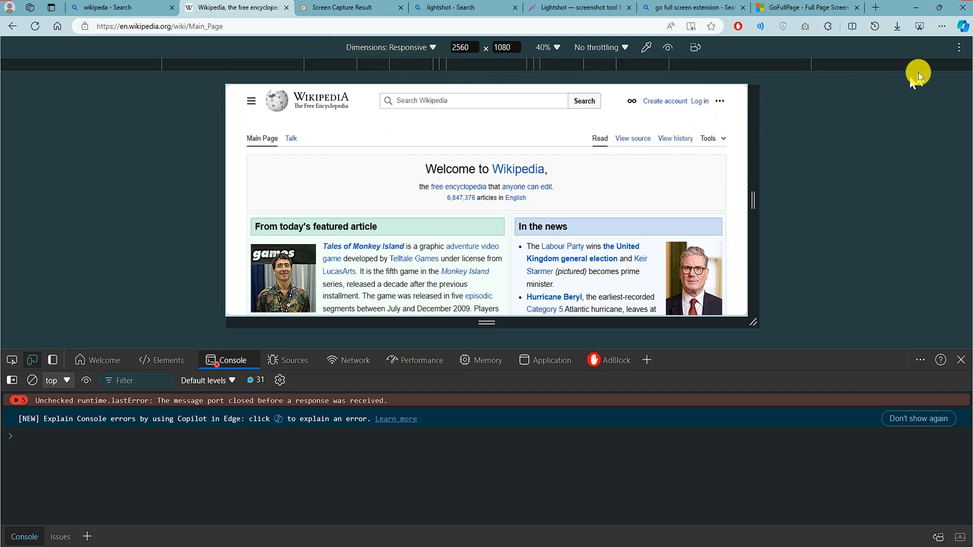
Step: Capture and save a screenshot of the emulated viewport at the page's beginning, and check the saved image
left_click(959, 49)
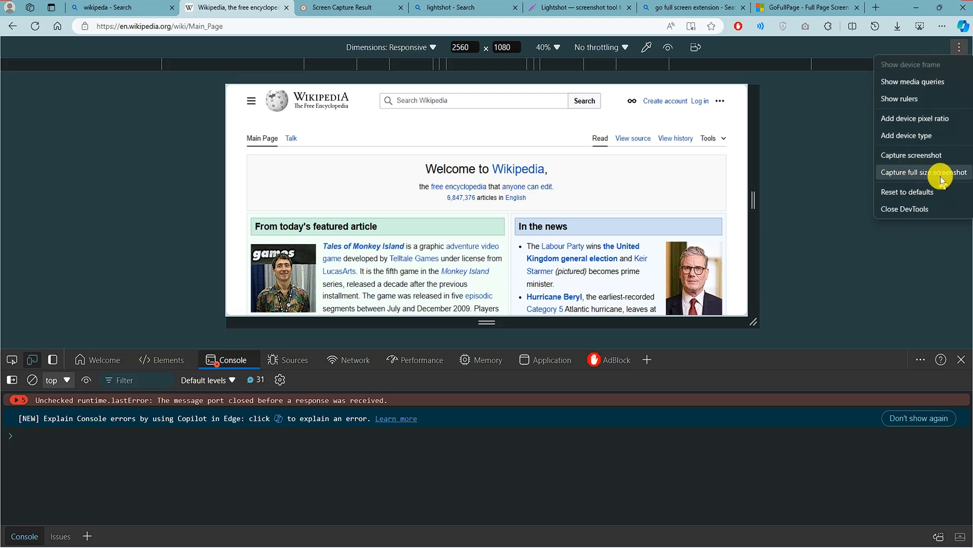
left_click(921, 157)
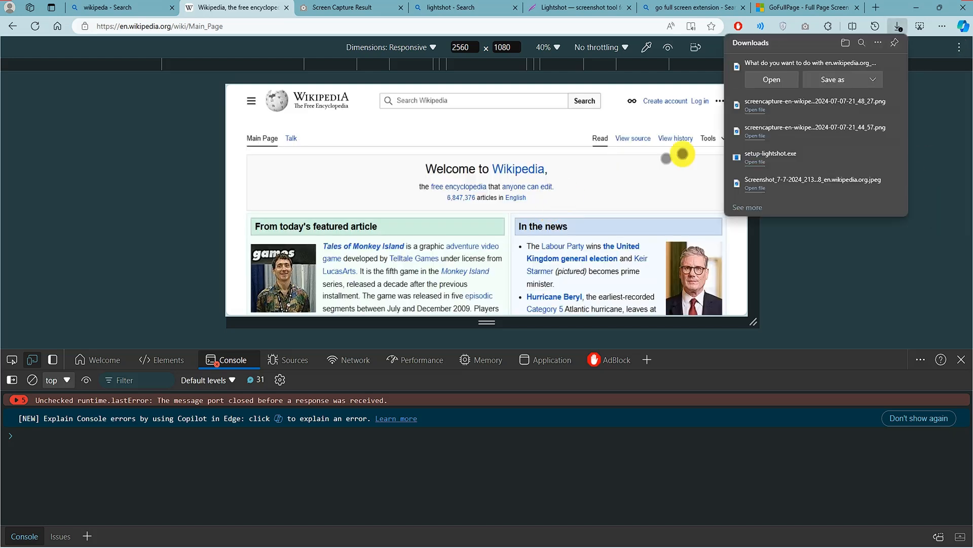
left_click(881, 86)
left_click(853, 96)
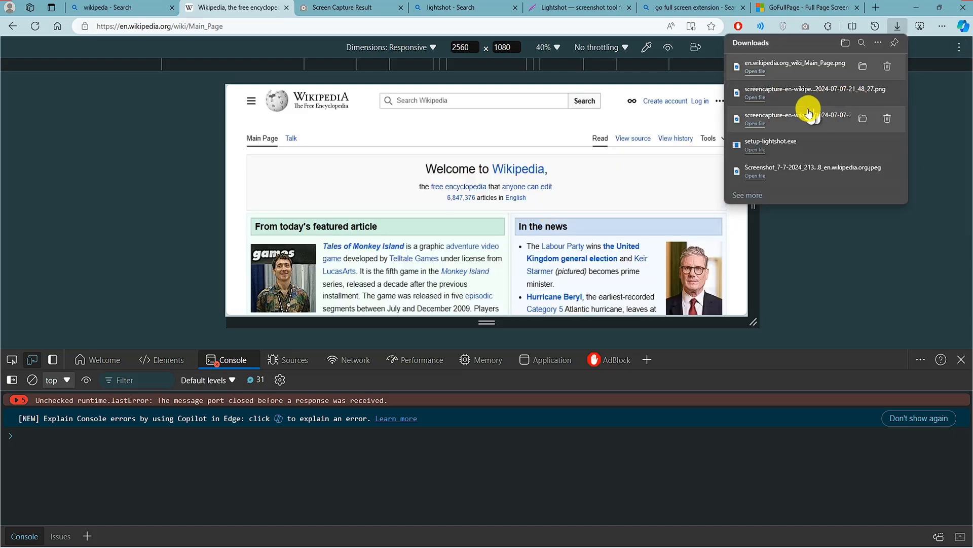
left_click(814, 74)
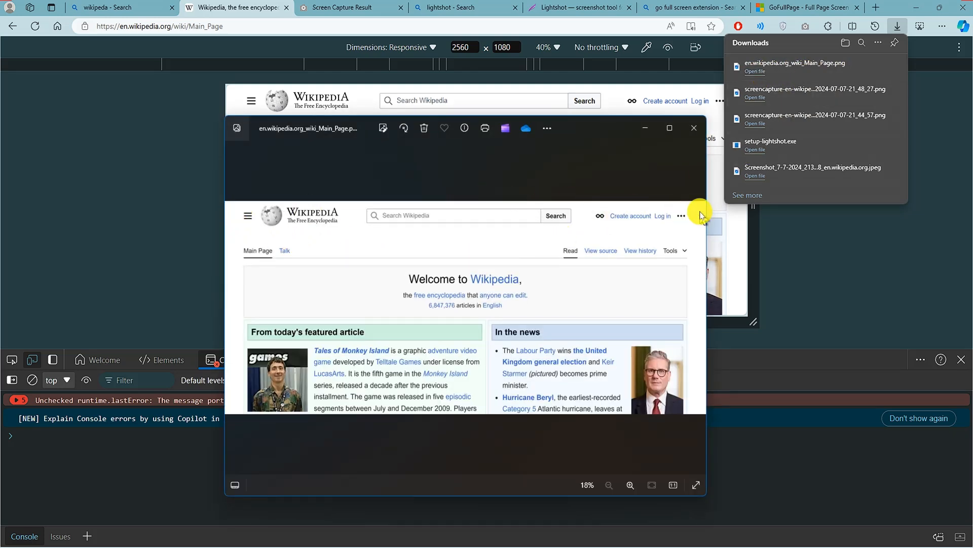
left_click(693, 137)
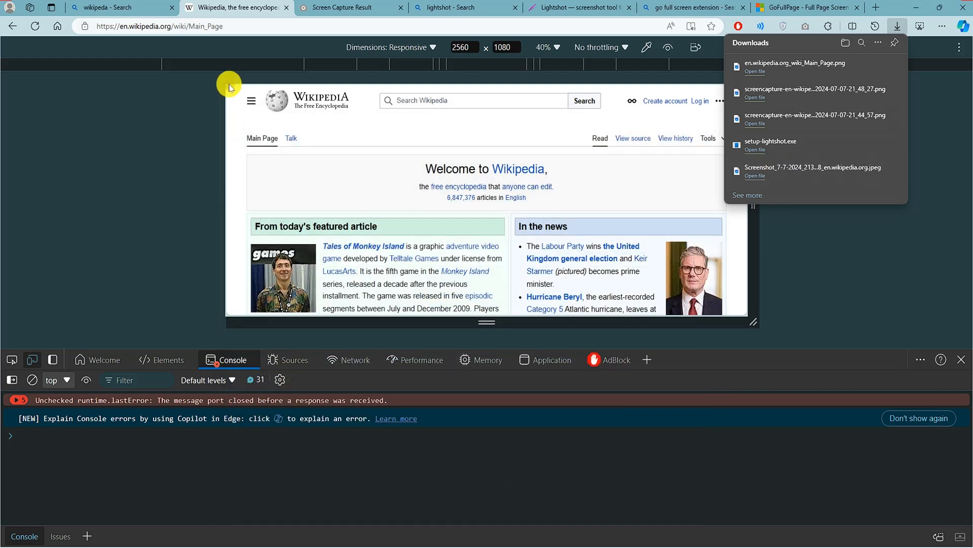
left_click(883, 246)
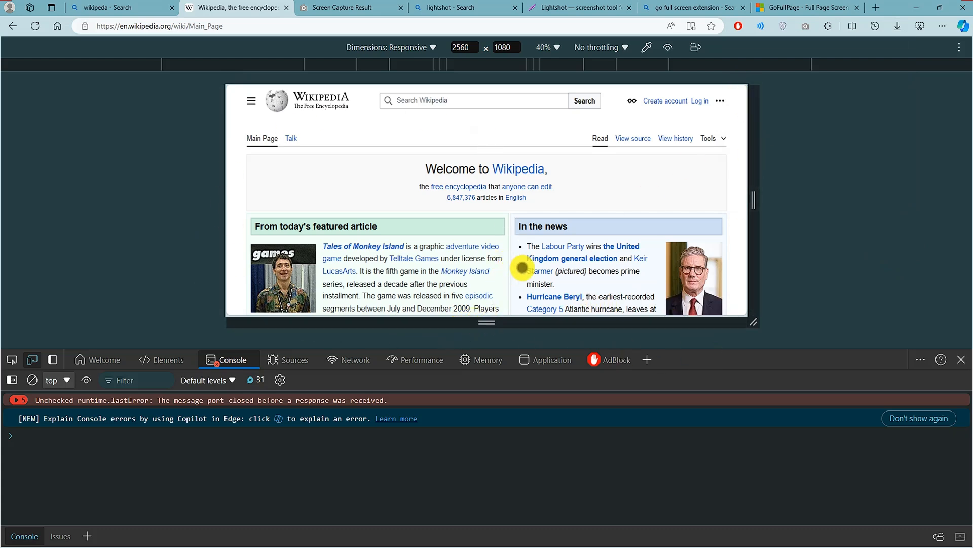
Step: Capture and save a screenshot of the viewport at the "Did you know ..." section, and check the saved image
scroll(522, 268, "down", 5)
scroll(522, 254, "down", 2)
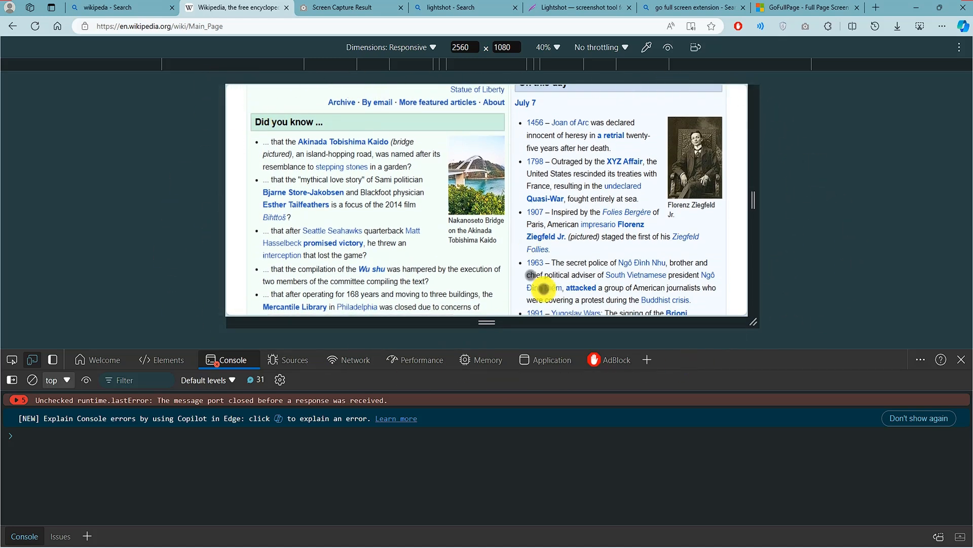
left_click(959, 47)
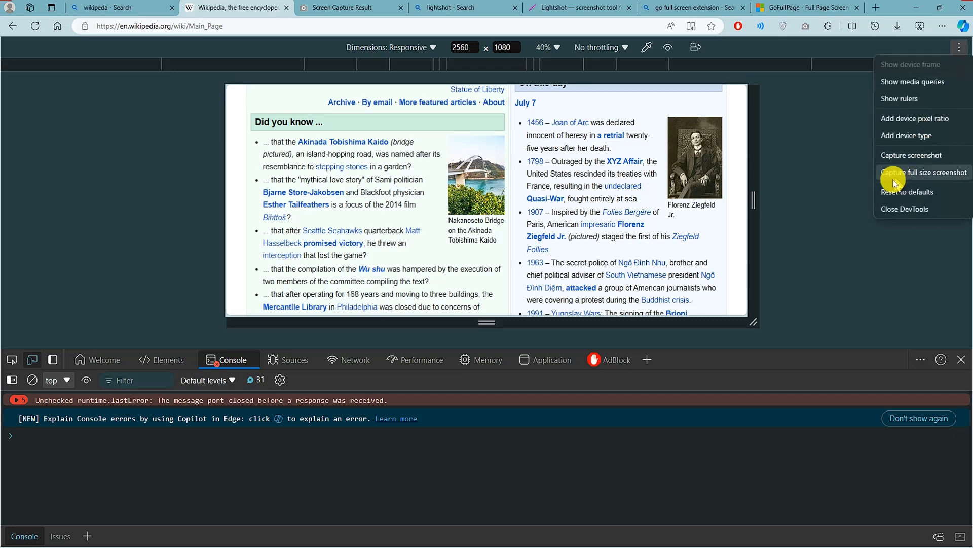
left_click(893, 148)
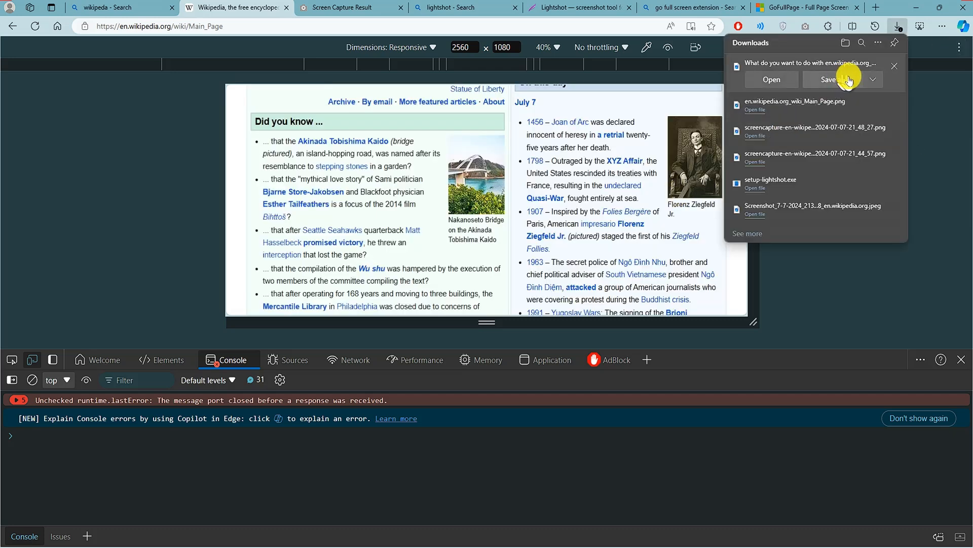
left_click(873, 80)
left_click(854, 101)
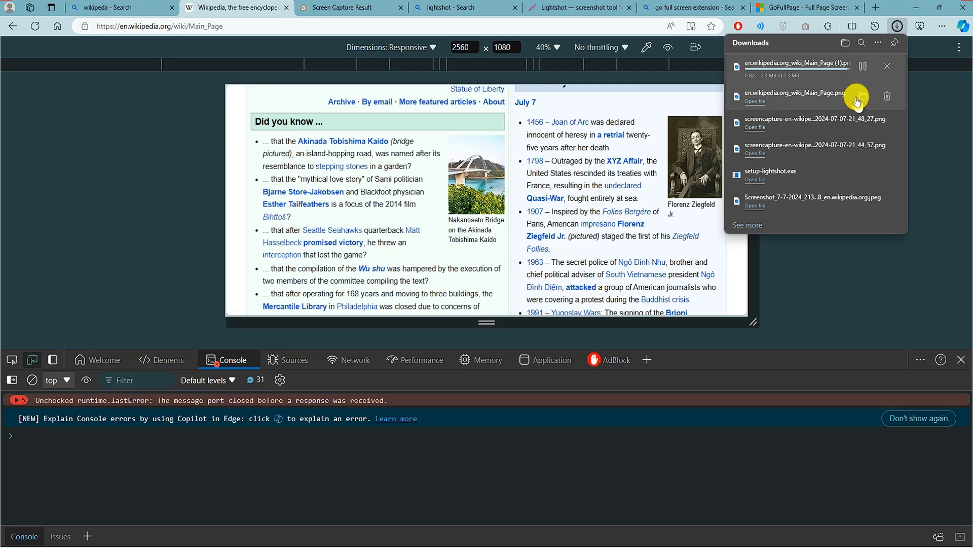
left_click(776, 78)
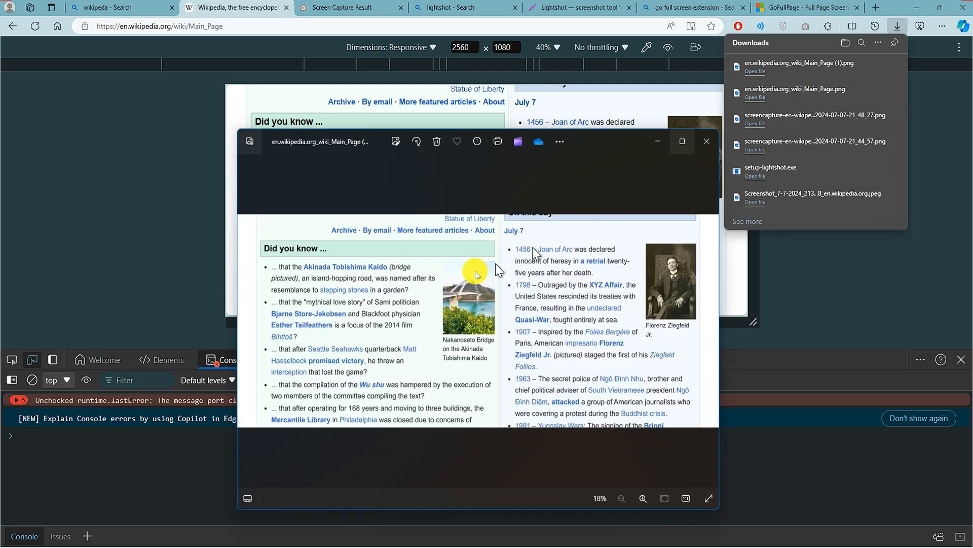
left_click(707, 141)
left_click(924, 94)
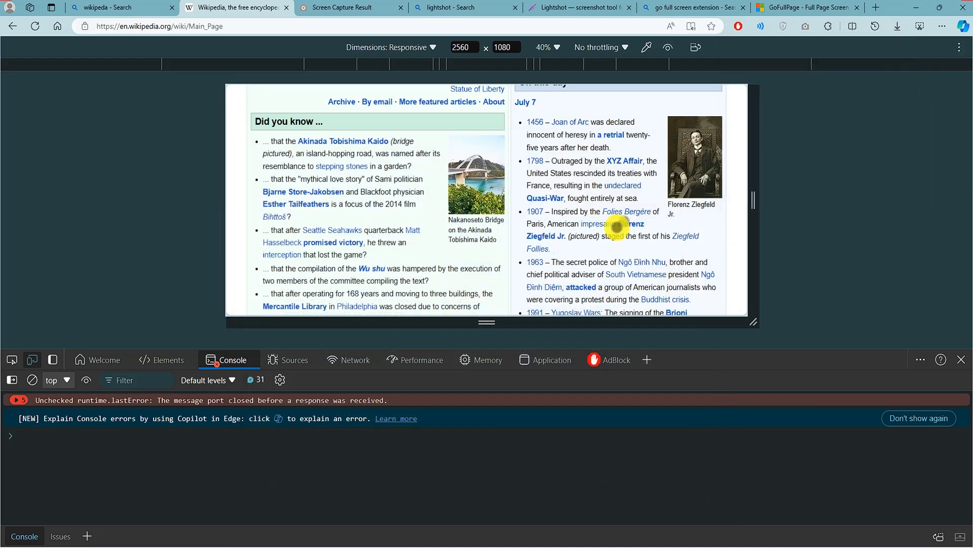
Step: Capture a full size screenshot of the page from device emulation and inspect the saved image maximized at 50% zoom
left_click(961, 47)
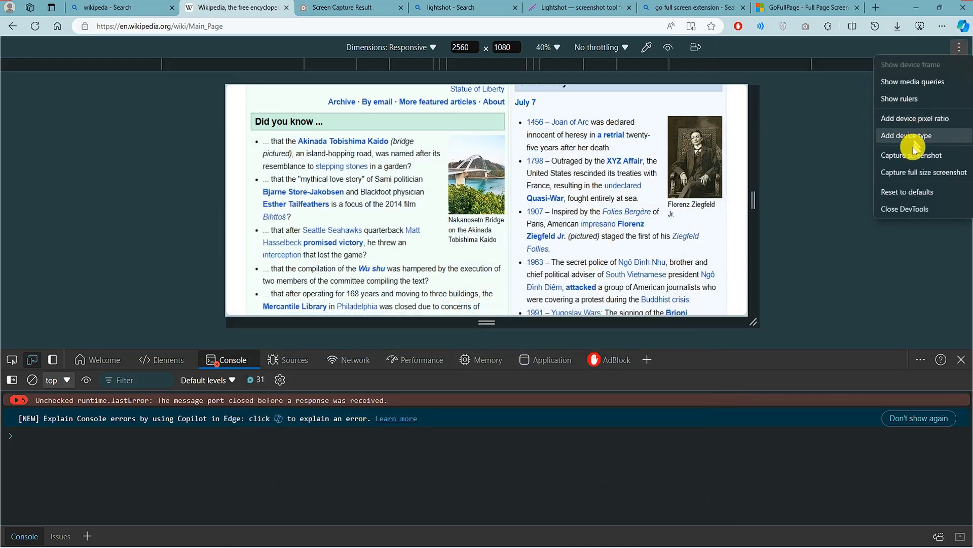
left_click(937, 174)
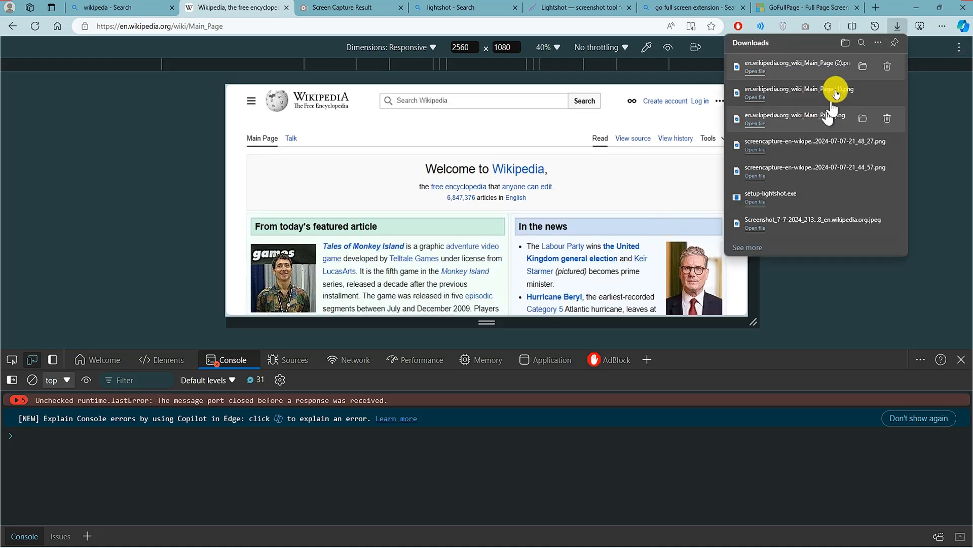
left_click(811, 65)
scroll(495, 299, "up", 5)
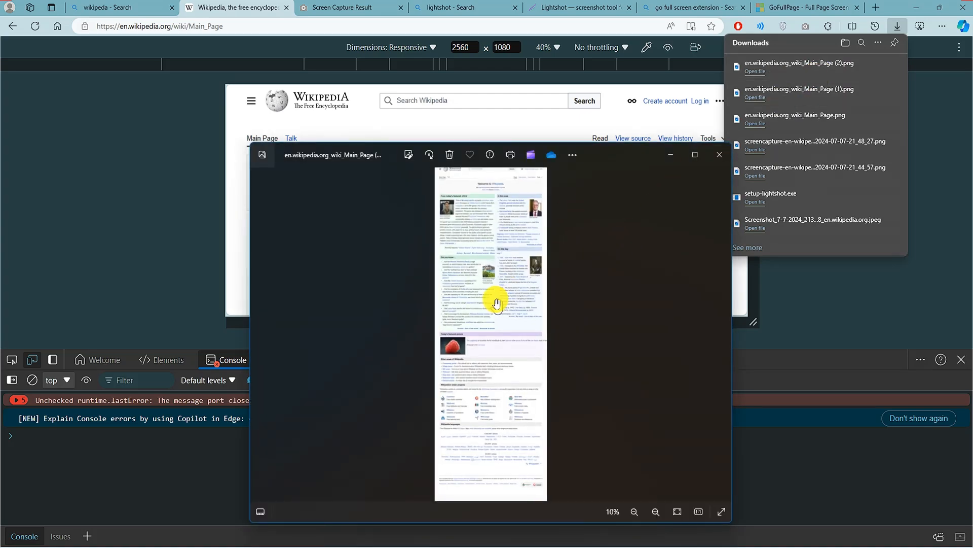
left_click(695, 155)
scroll(644, 182, "up", 3)
scroll(642, 180, "up", 6)
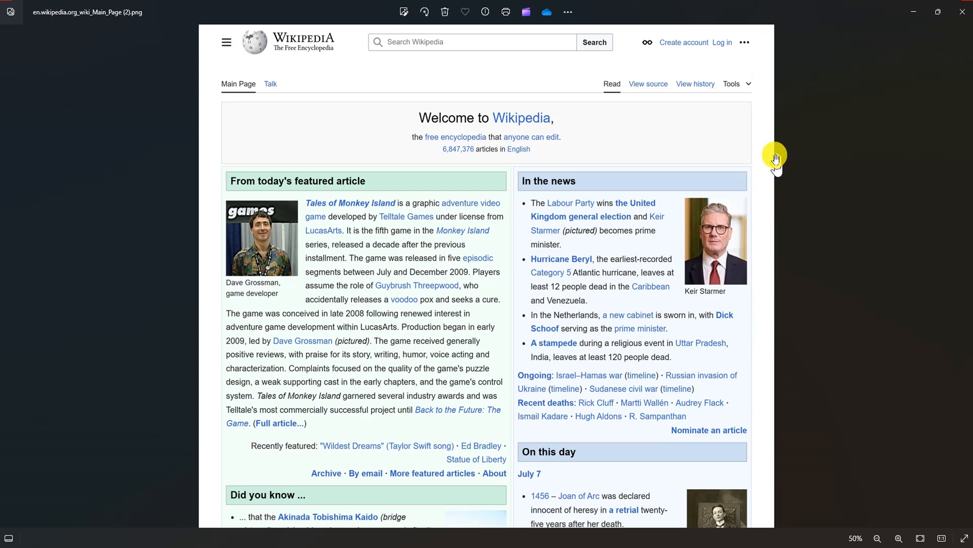
left_click(914, 11)
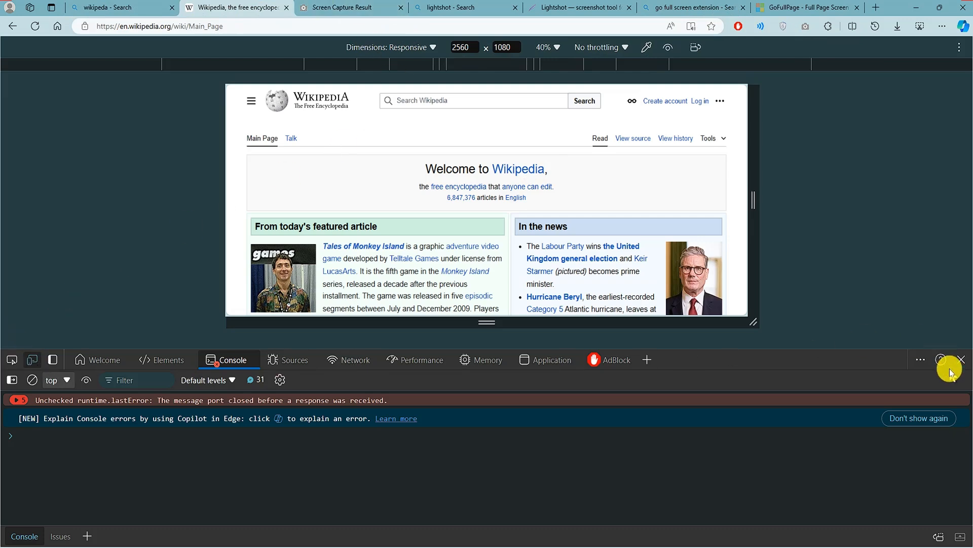
Step: Close the developer tools and save a full-page capture of the Wikipedia page with the browser's built-in screenshot tool
left_click(964, 360)
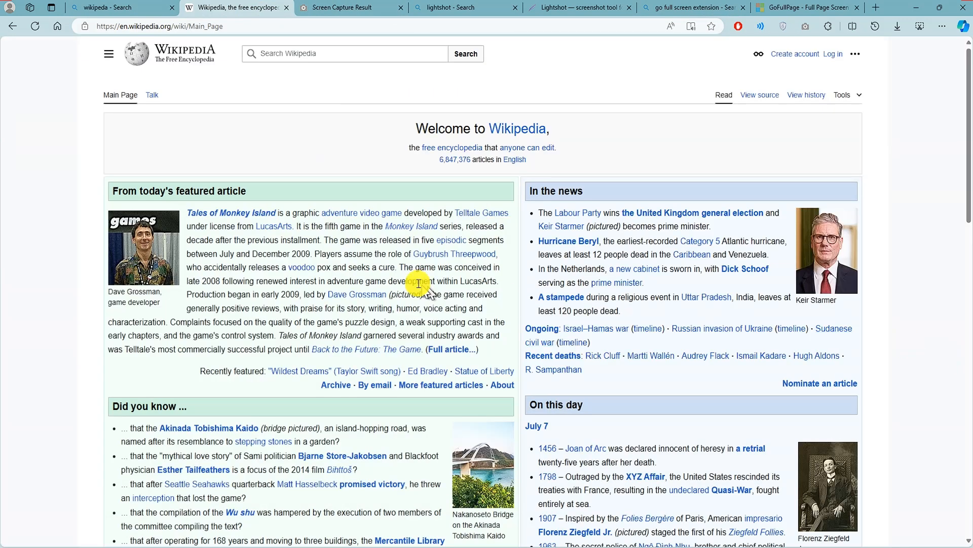
right_click(615, 123)
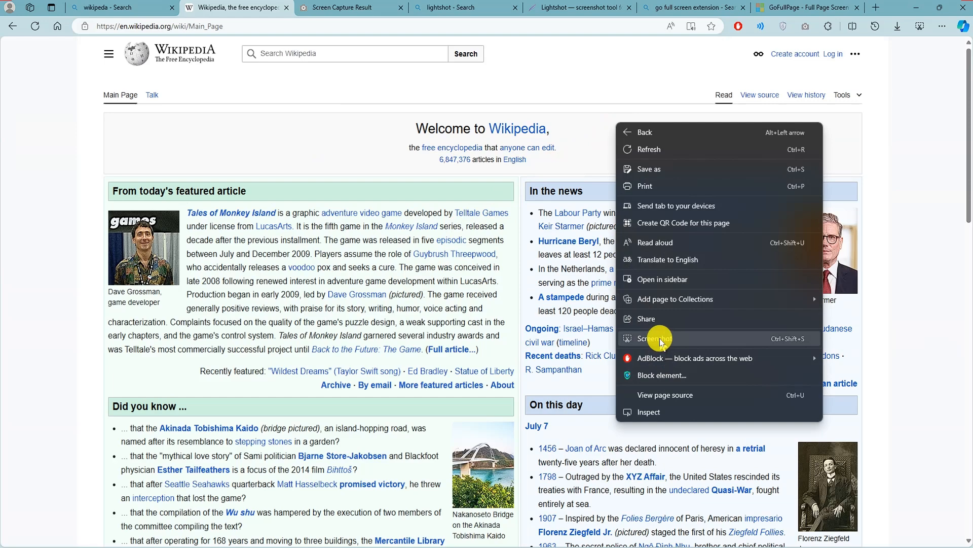
left_click(661, 342)
left_click(513, 57)
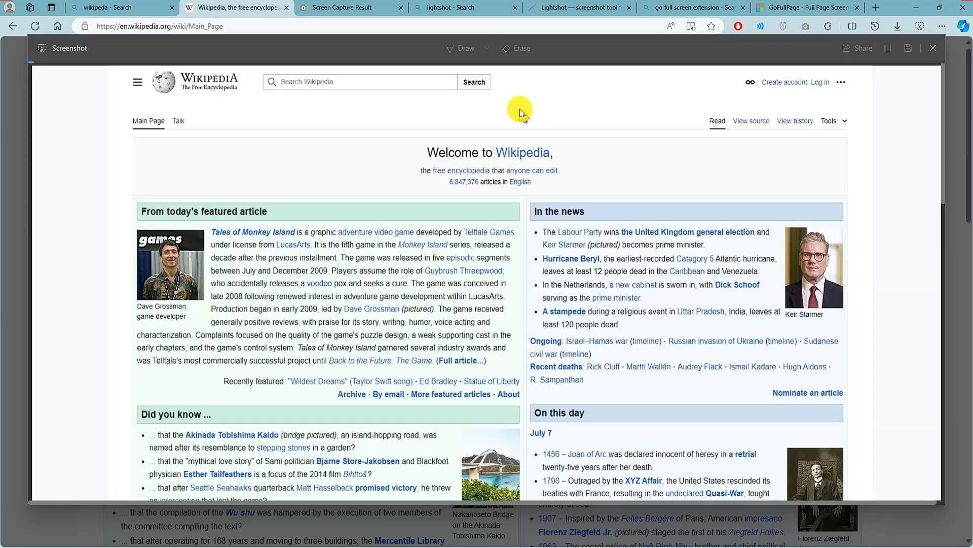
left_click(907, 49)
left_click(878, 82)
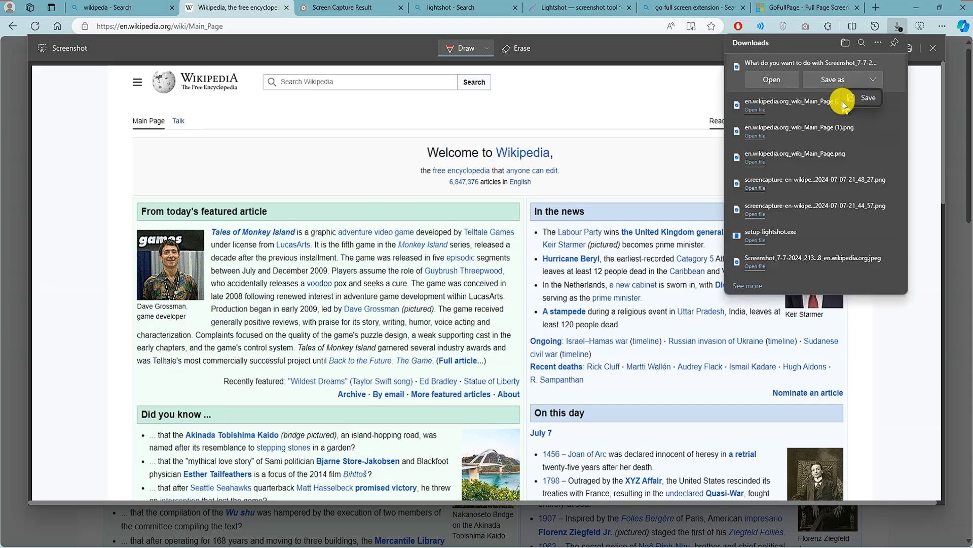
left_click(855, 99)
Step: Examine the saved full-page JPEG at maximized size, look through the capture preview and close both
left_click(801, 73)
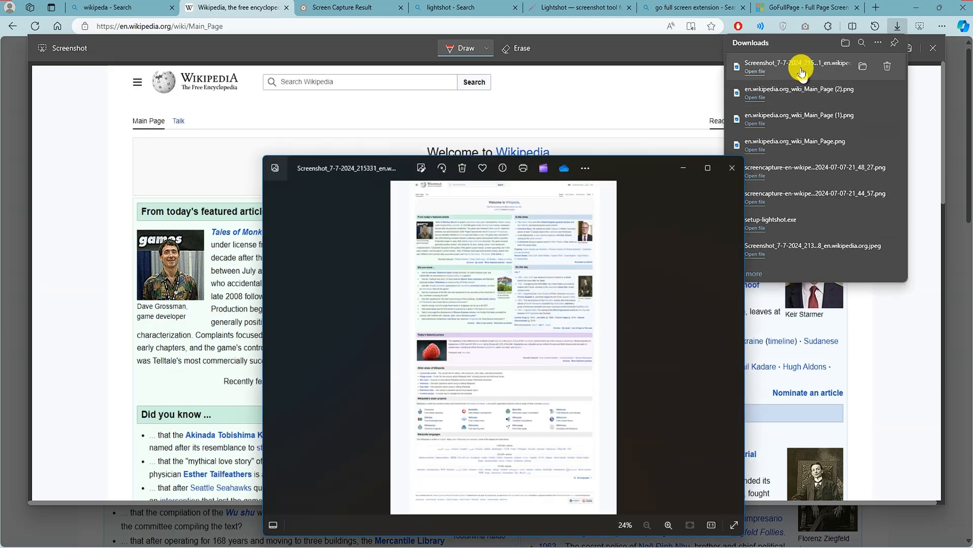
left_click(710, 169)
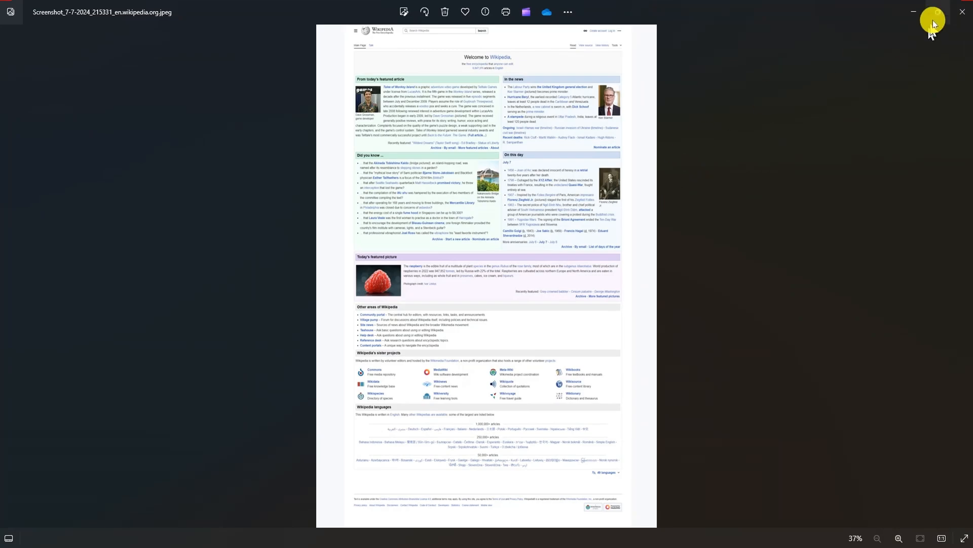
left_click(962, 11)
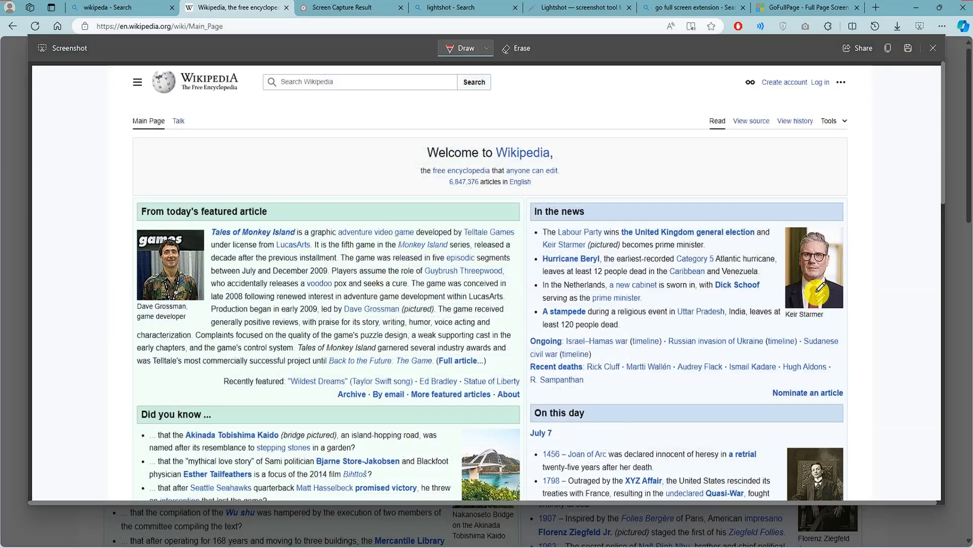
scroll(808, 254, "down", 15)
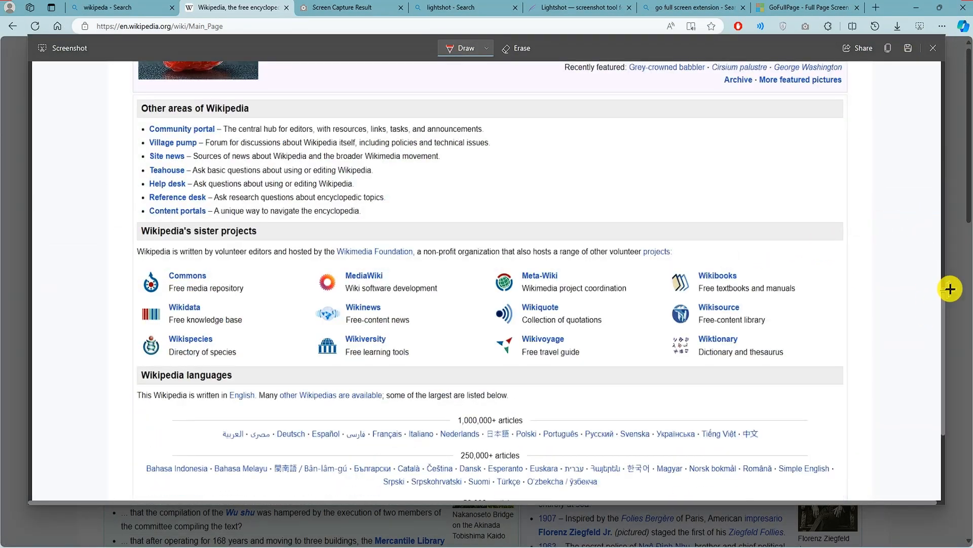
left_click(935, 50)
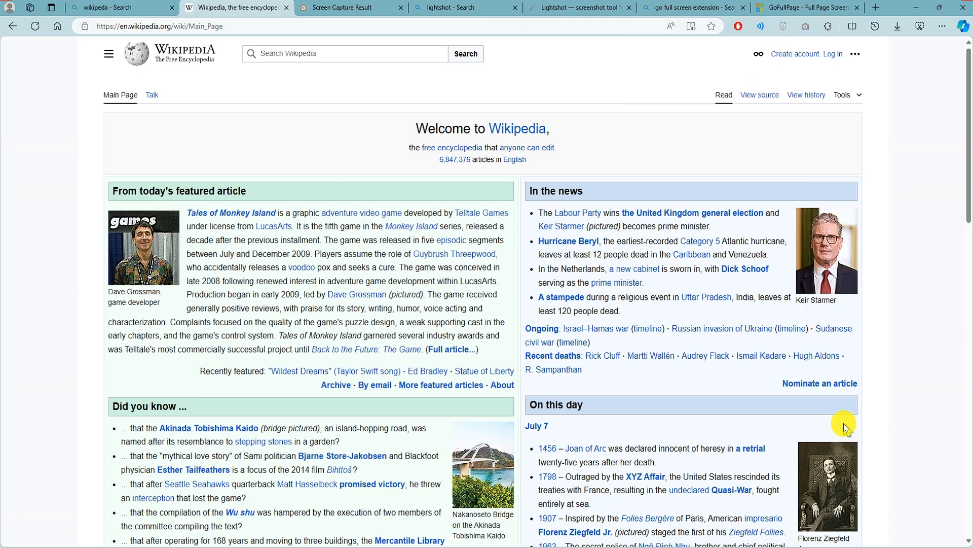
Step: Search the system for "sharex", launch ShareX and reposition its window over the Wikipedia page
left_click(867, 546)
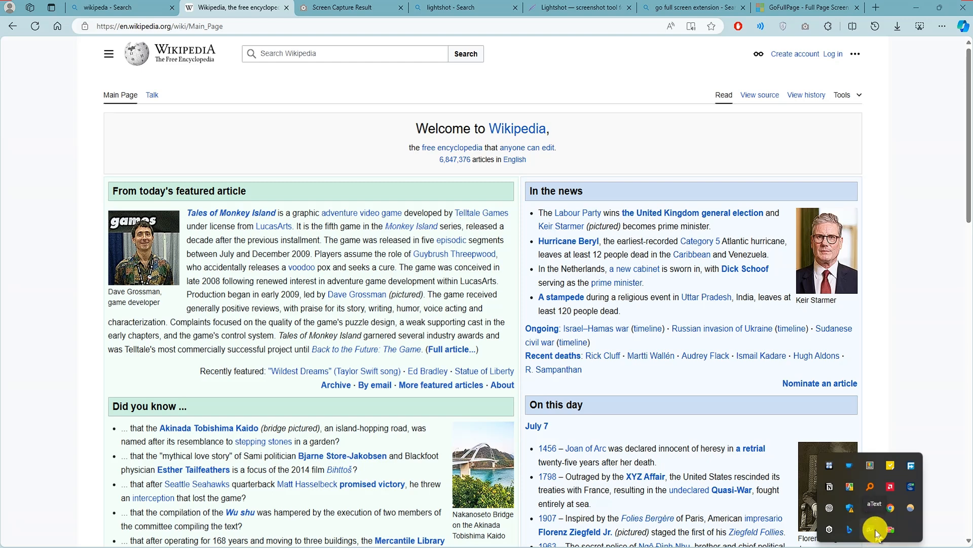
key("super")
type("ss")
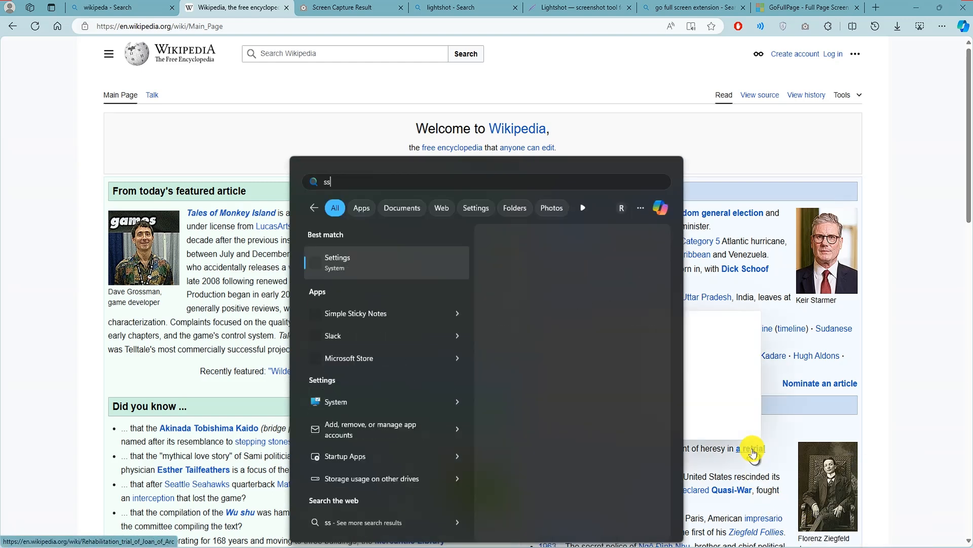
key("BackSpace")
type("harex")
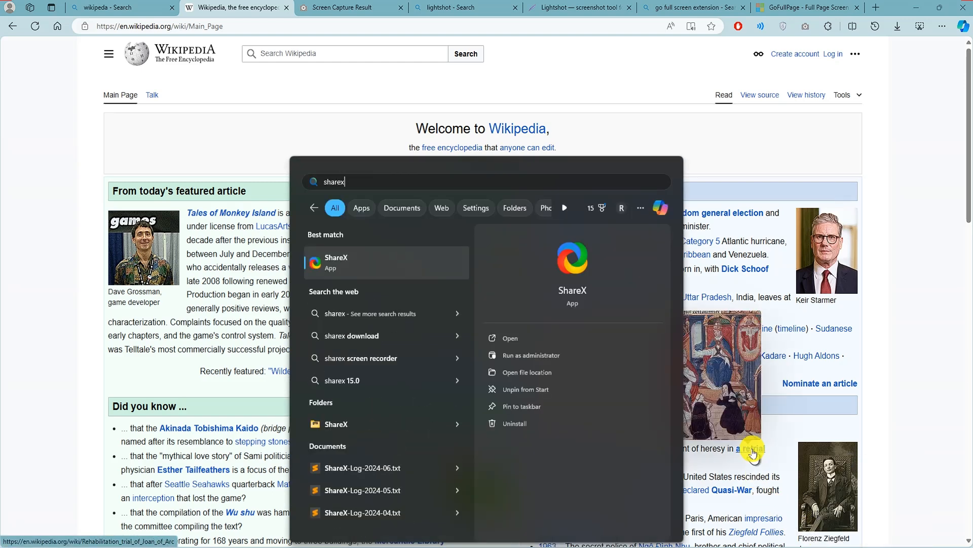
key("Return")
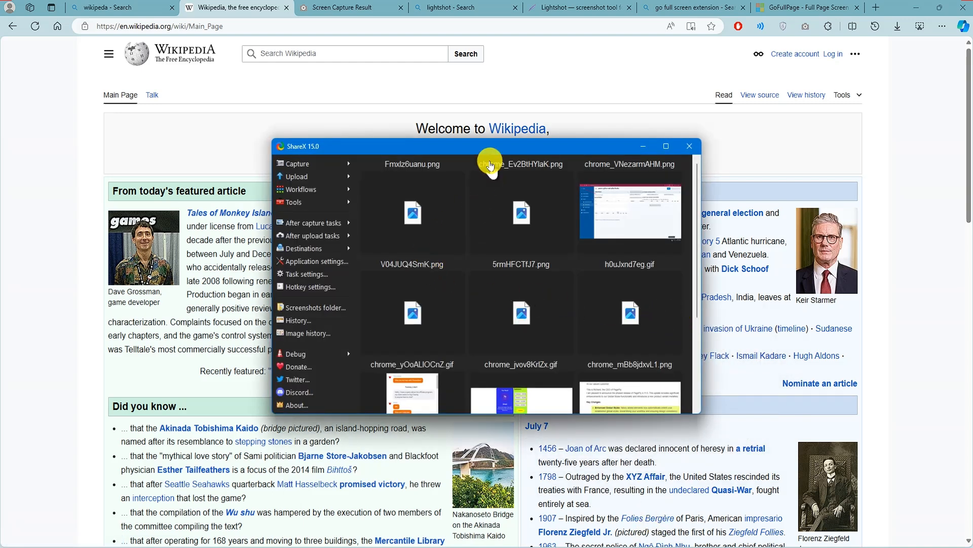
left_click_drag(482, 150, 582, 163)
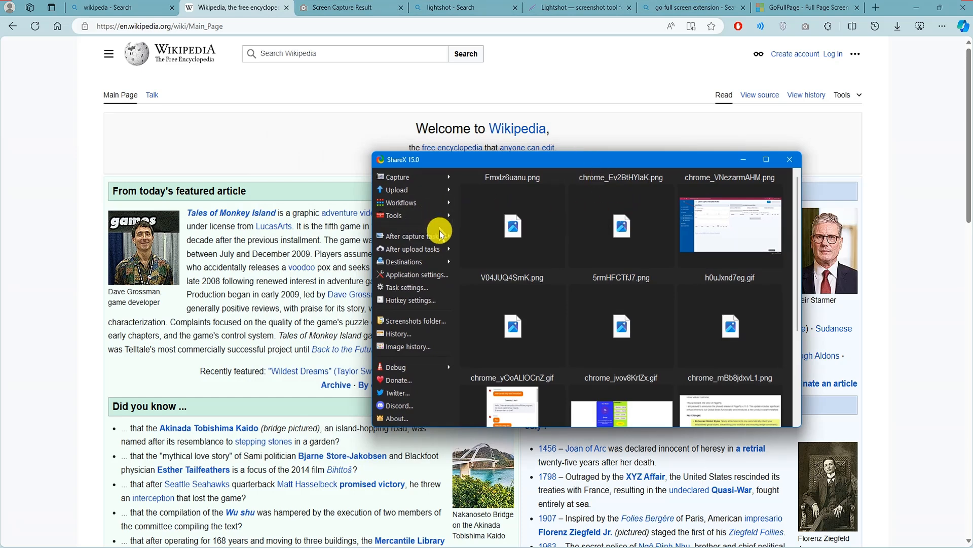
Step: Look through ShareX's capture options, including the list of windows available for window capture, and close ShareX
left_click_drag(428, 158, 395, 137)
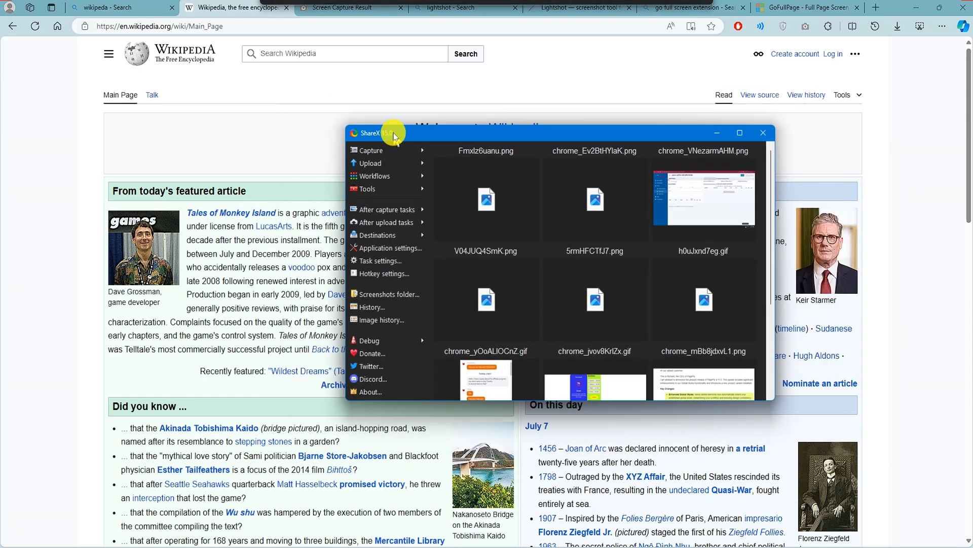
left_click(421, 151)
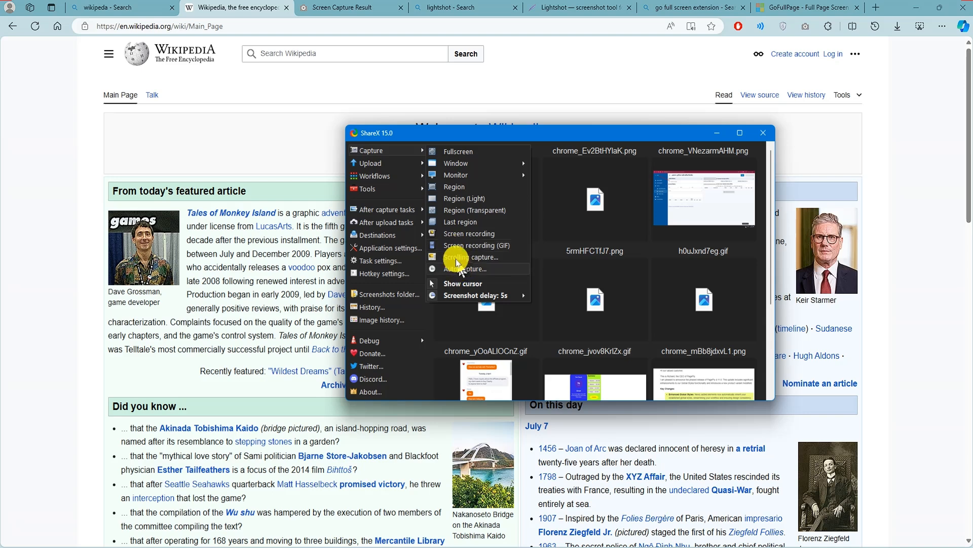
mouse_move(511, 167)
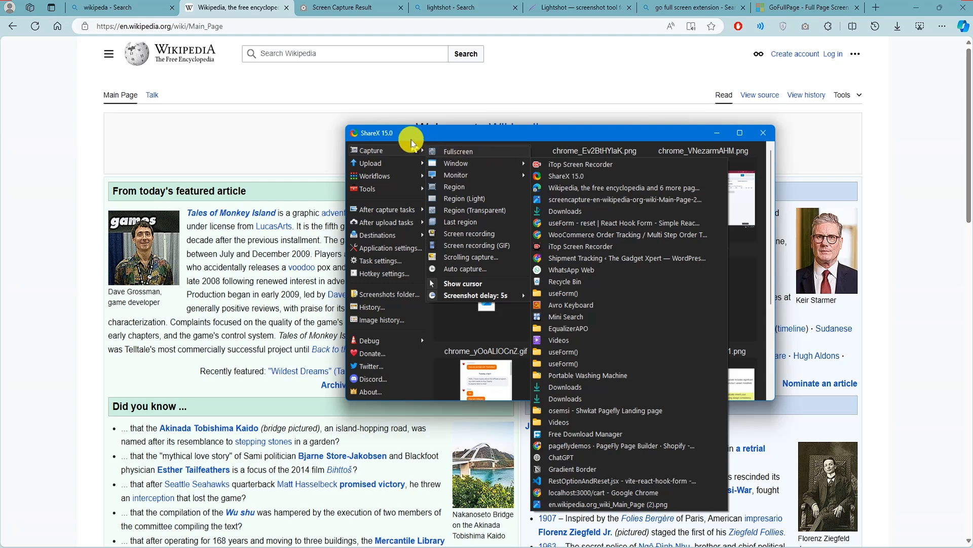
left_click_drag(415, 135, 411, 135)
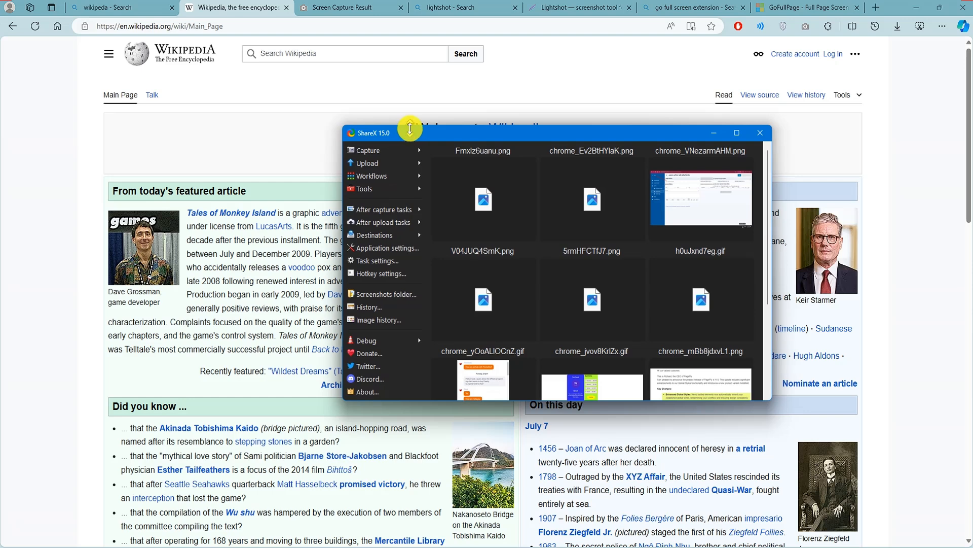
left_click(760, 133)
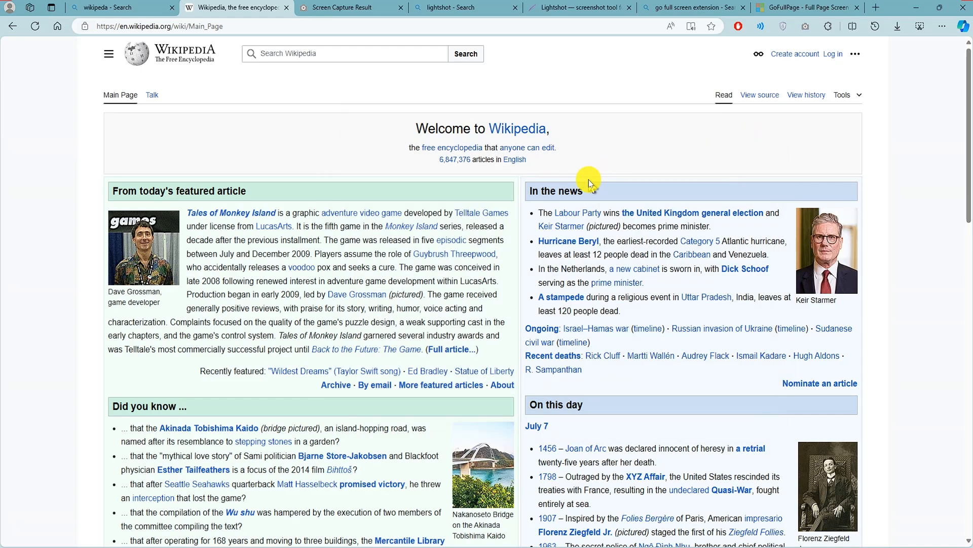
Step: Open the developer tools, turn off device emulation and inspect the page box containing "From today's featured article" and "Did you know"
key("F12")
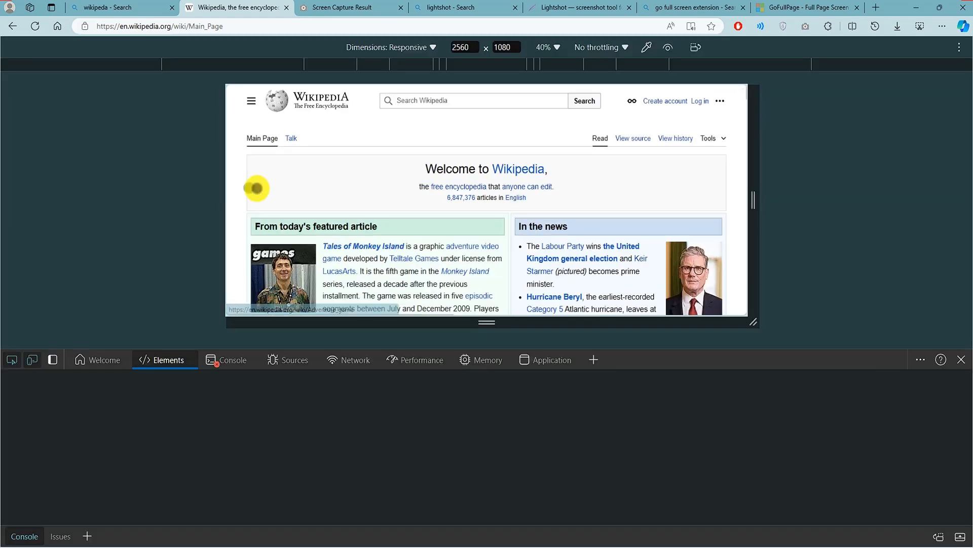
left_click(33, 360)
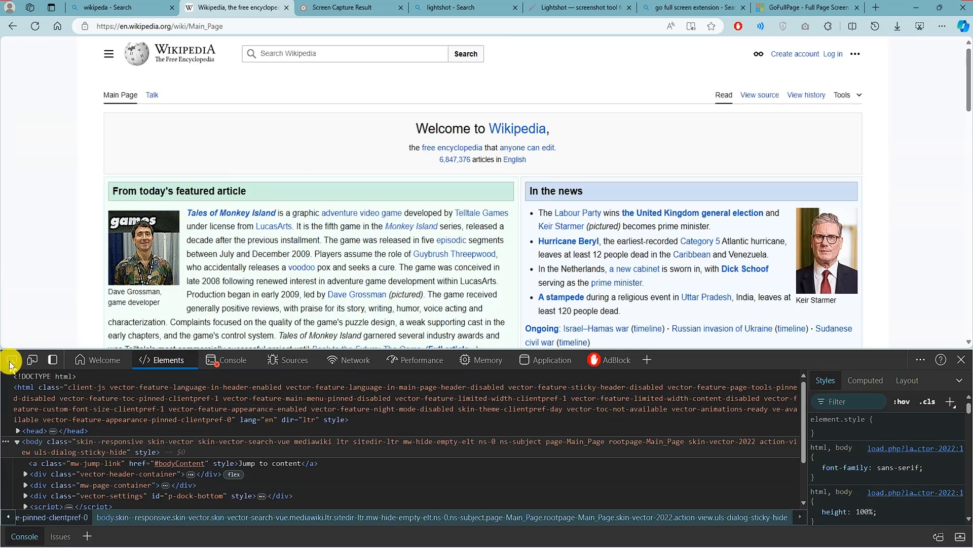
left_click(11, 361)
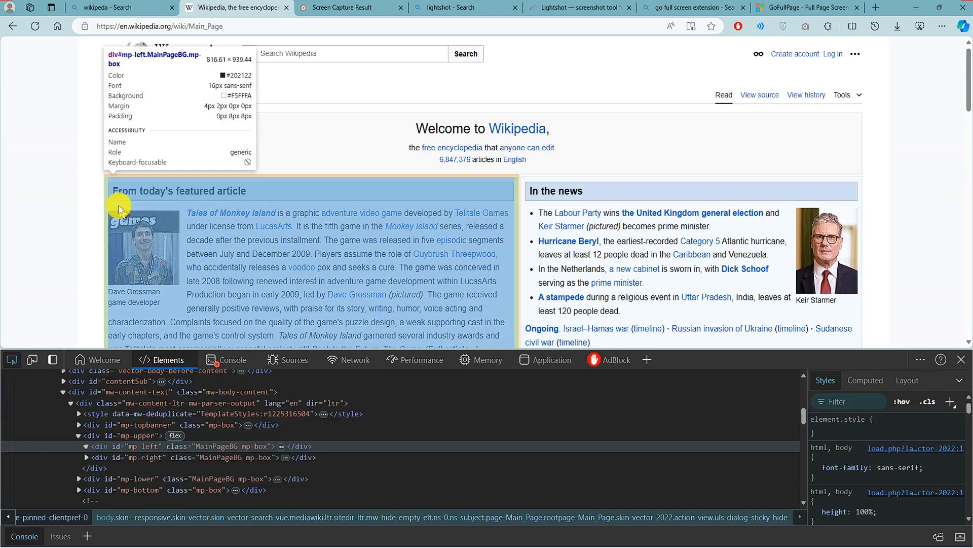
left_click(119, 208)
scroll(324, 245, "down", 3)
scroll(324, 245, "up", 1)
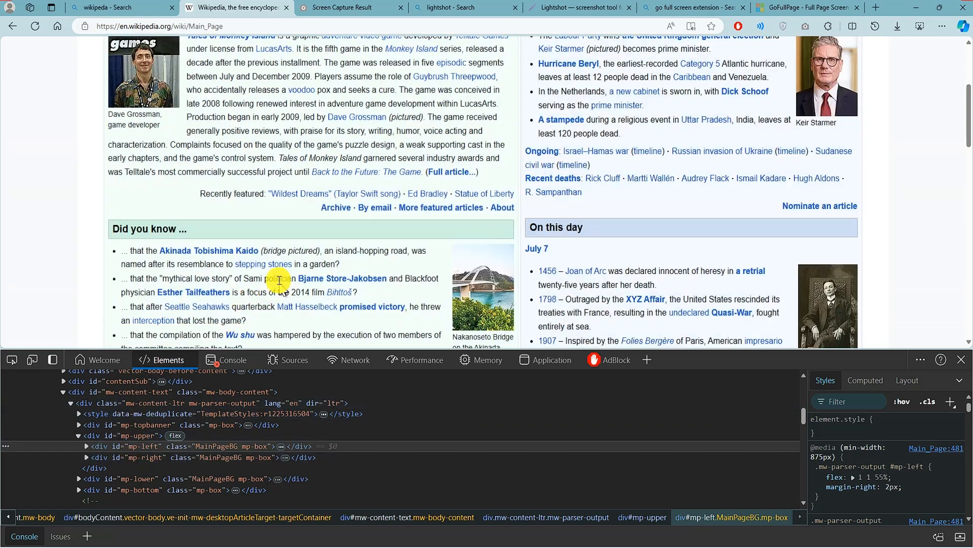
Step: Capture a node screenshot of the div#mp-left element and save the downloaded image
right_click(128, 447)
right_click(127, 447)
right_click(106, 446)
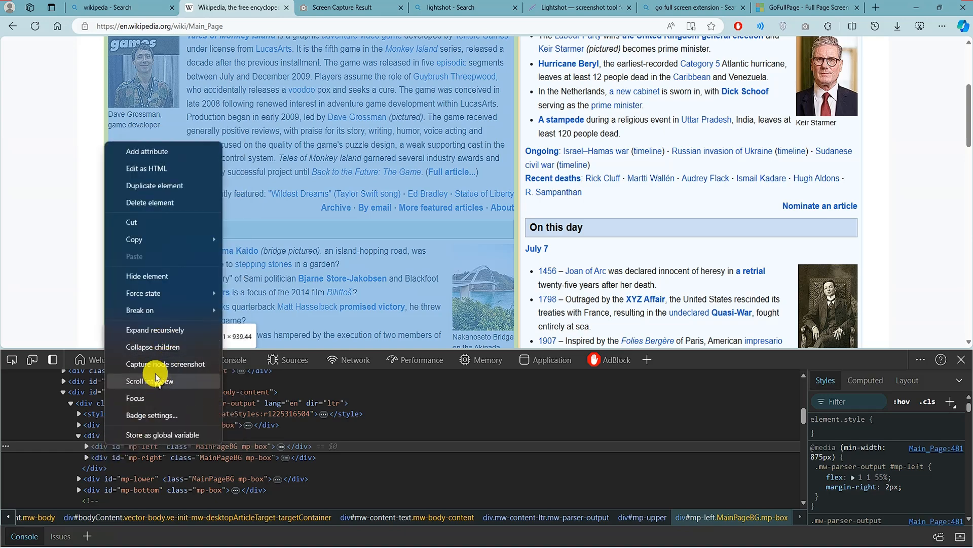
left_click(179, 373)
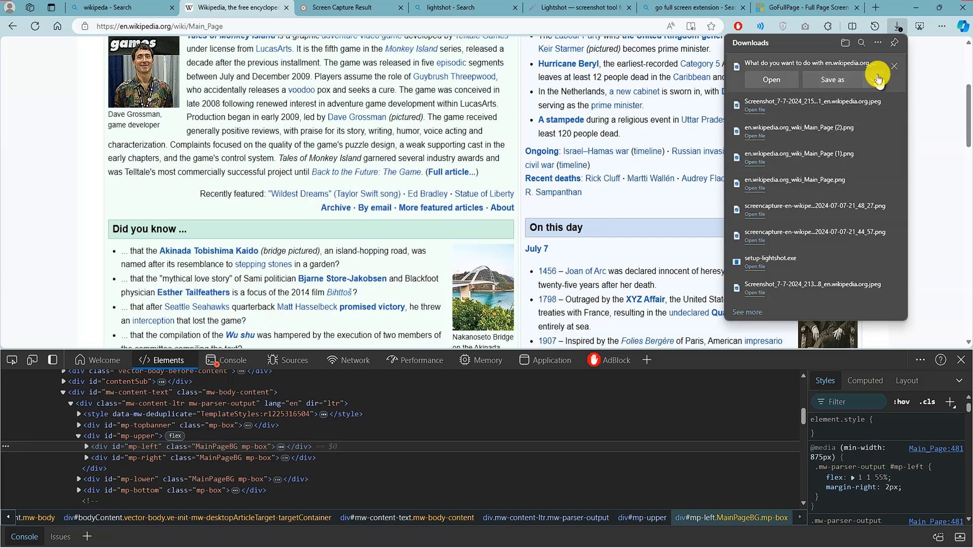
left_click(873, 79)
left_click(861, 101)
Step: Examine the saved en.wikipedia.org_wiki_Main_Page (3).png maximized, compare it with the page, view it again, and close it and the developer tools
left_click(784, 76)
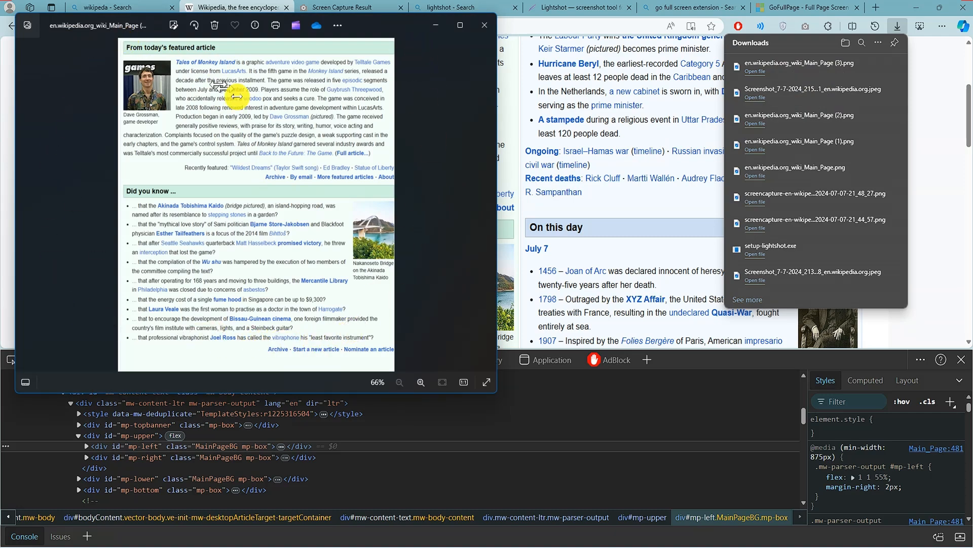
left_click(461, 25)
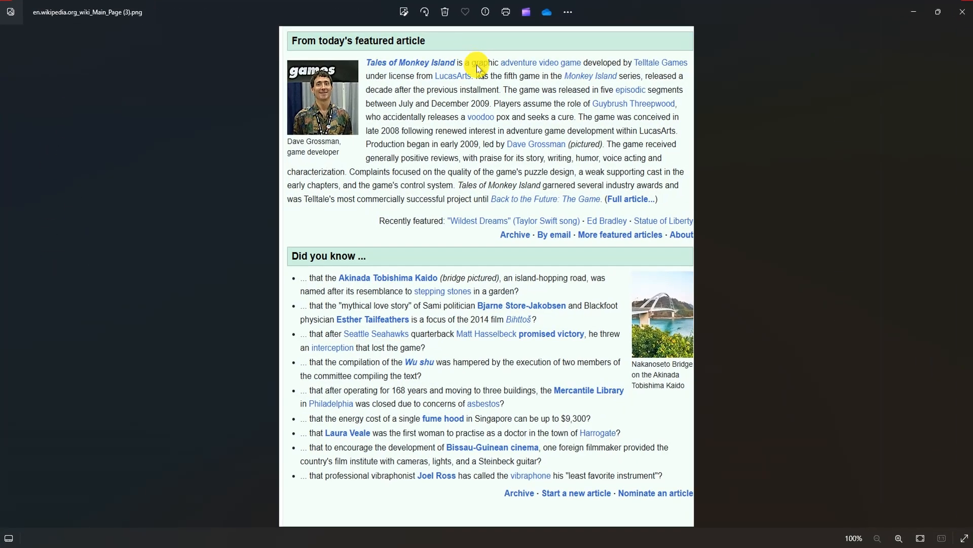
left_click(959, 23)
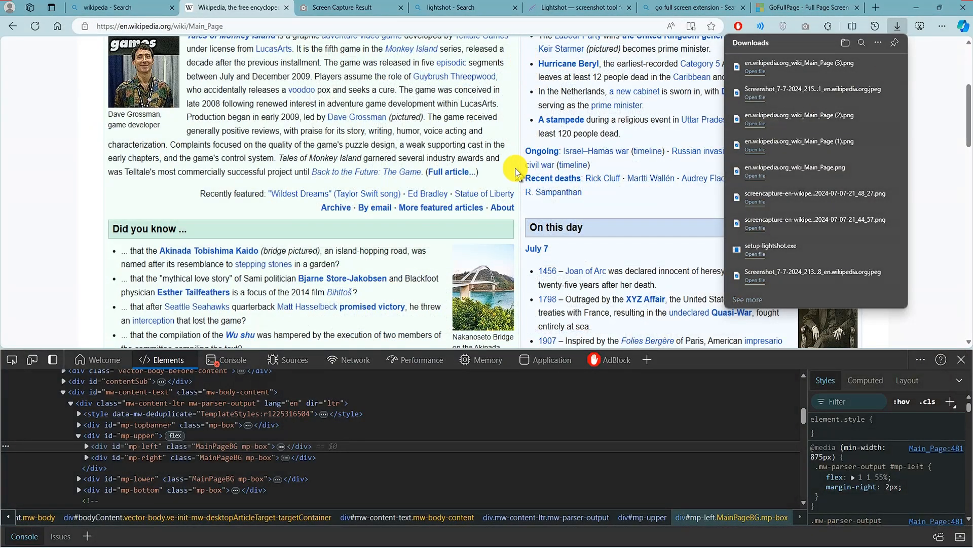
scroll(516, 172, "up", 3)
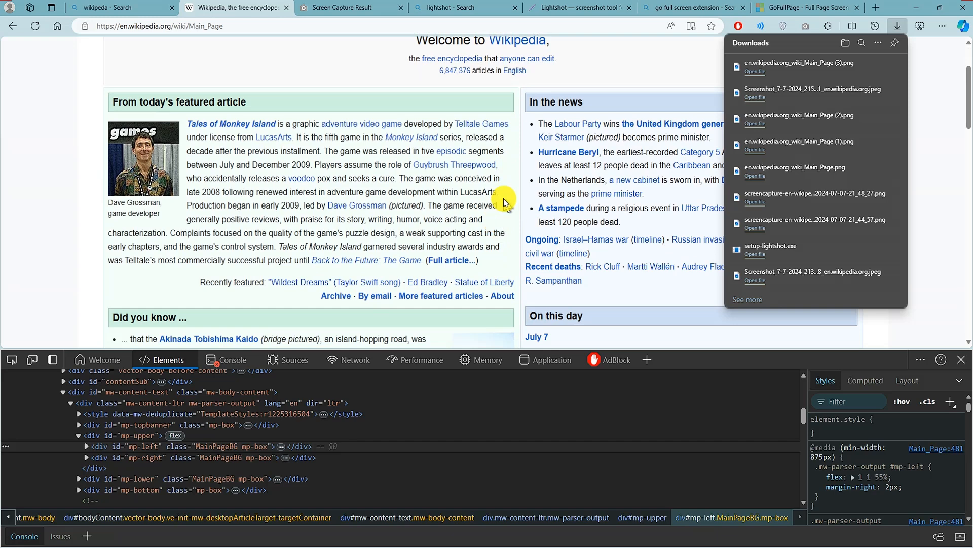
left_click(810, 76)
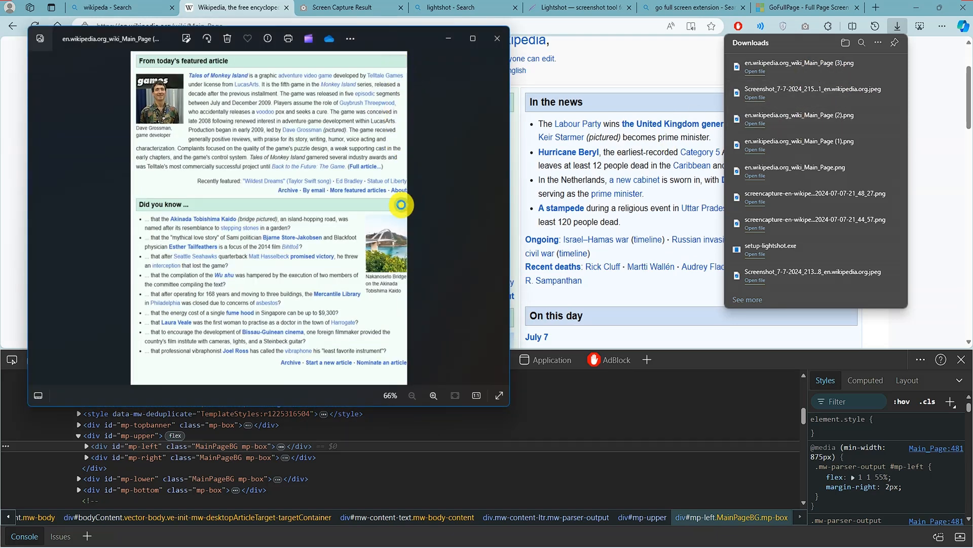
left_click(497, 38)
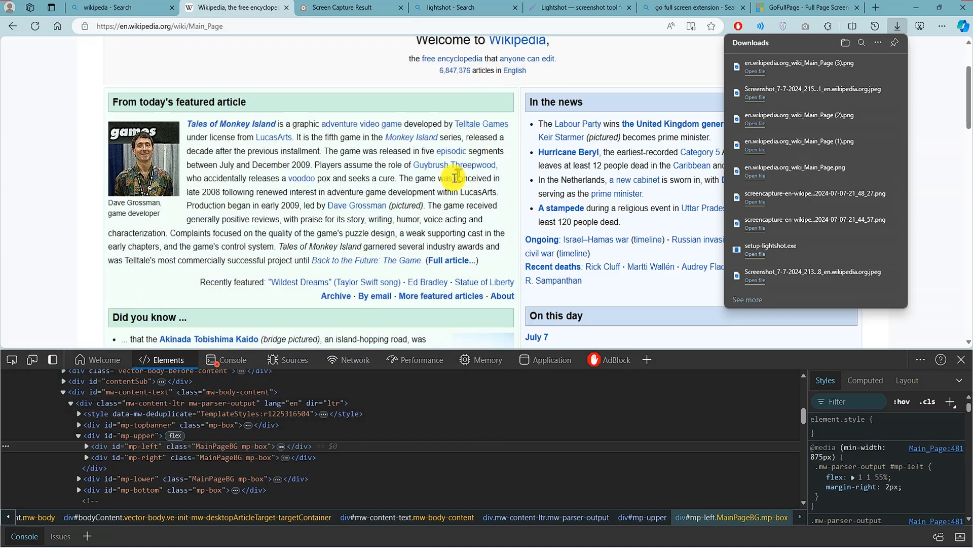
left_click(961, 359)
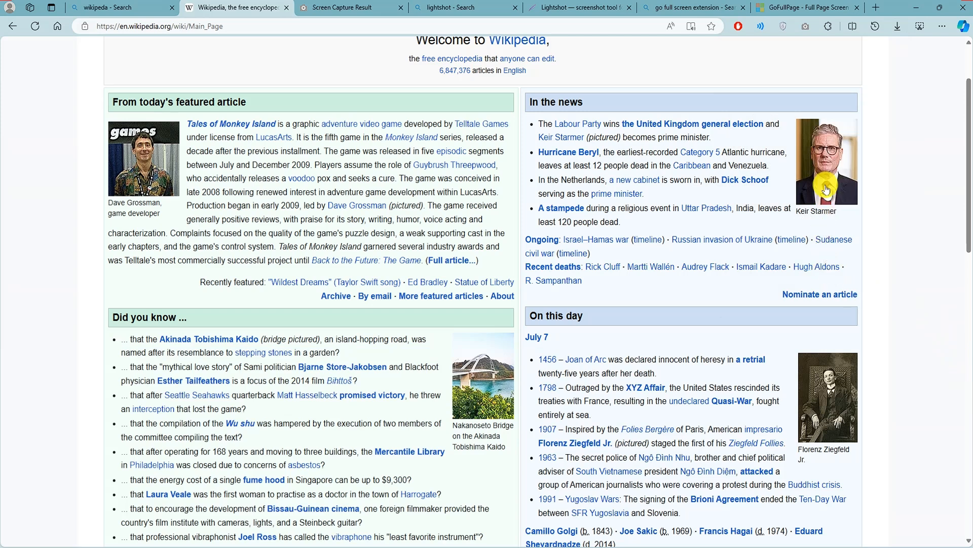